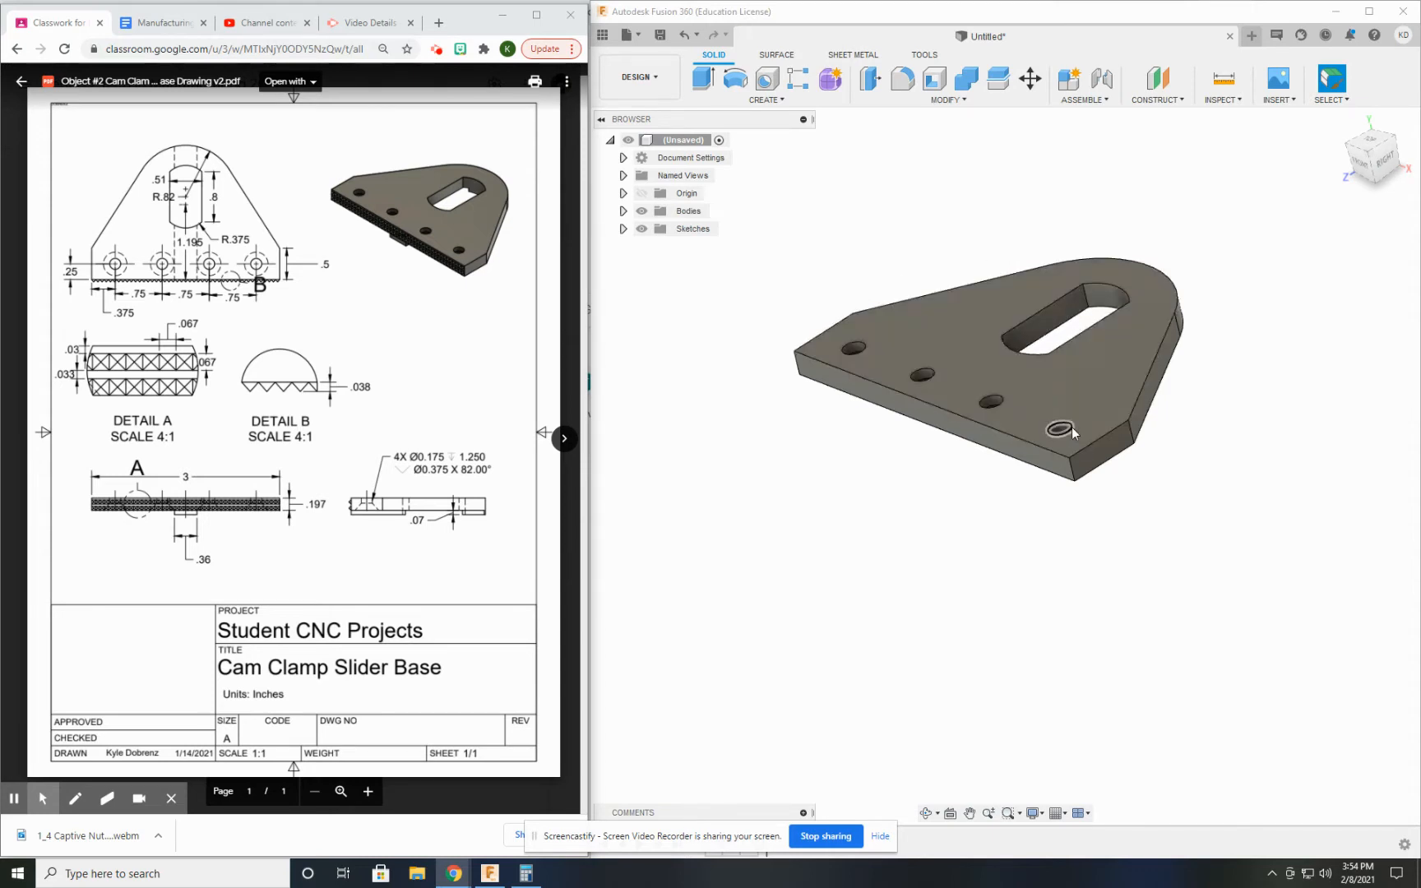
{"action": "mouse_move", "coordinate": [1072, 433]}
{"action": "middle_mouse_down", "text": "shift"}
{"action": "mouse_move", "coordinate": [1101, 461]}
{"action": "mouse_move", "coordinate": [1075, 403]}
{"action": "mouse_move", "coordinate": [1078, 442]}
{"action": "middle_mouse_up", "text": "shift"}
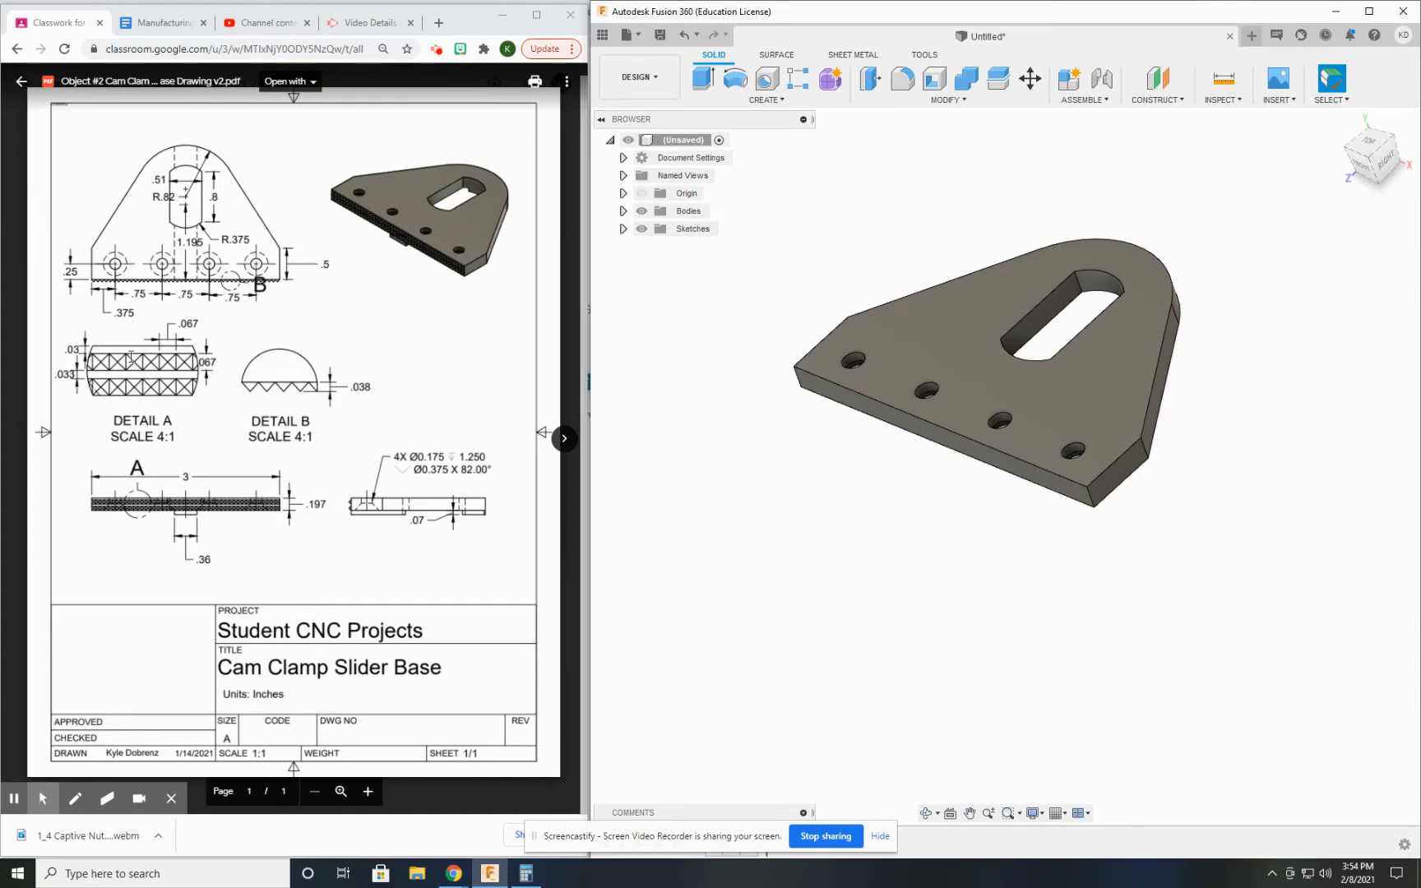
{"action": "scroll", "coordinate": [131, 356], "scroll_direction": "up", "scroll_amount": 1}
{"action": "scroll", "coordinate": [152, 379], "scroll_direction": "down", "scroll_amount": 1}
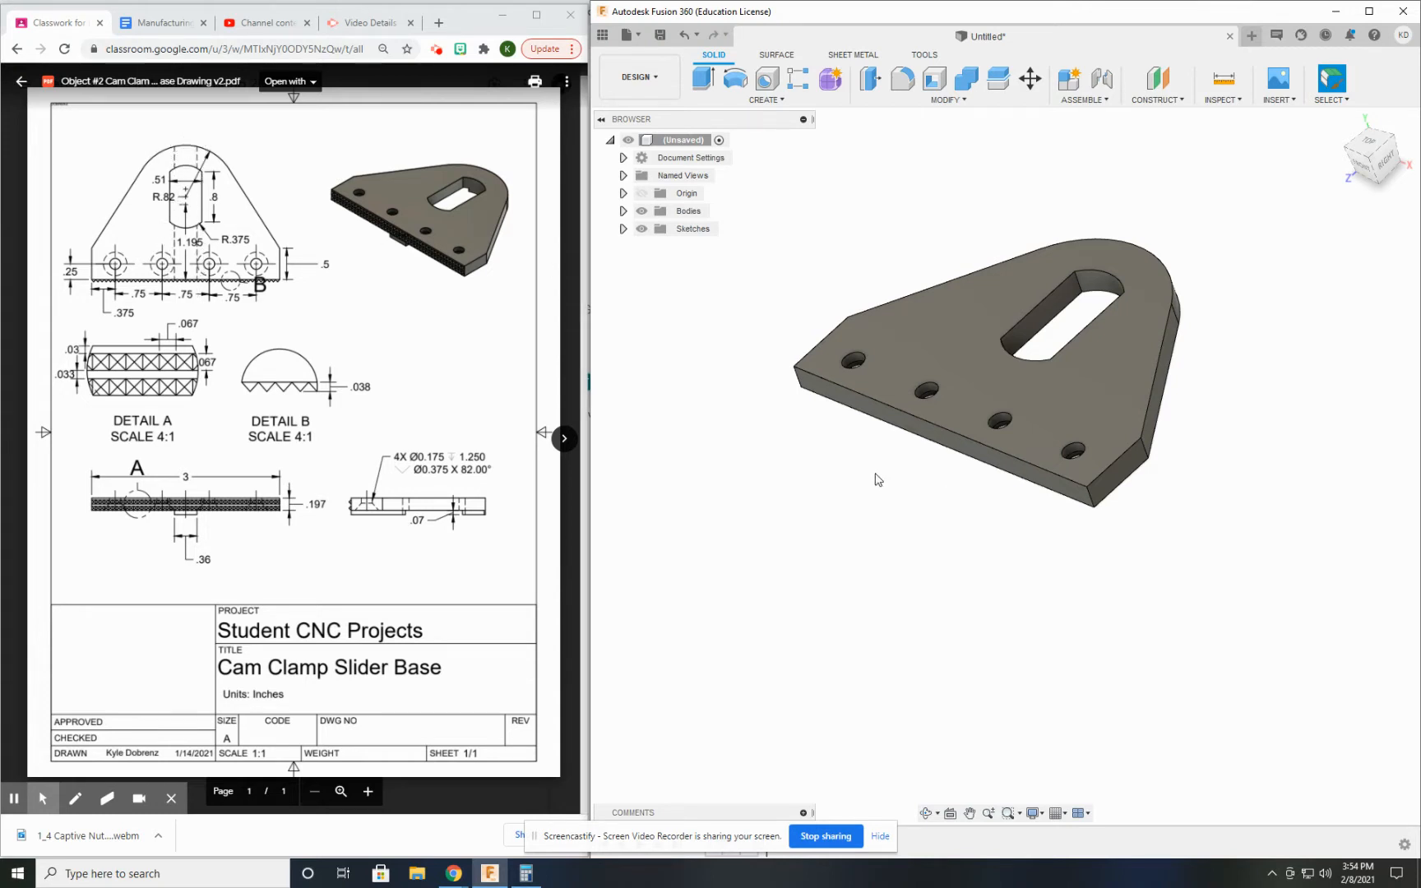
- Start a sketch on the plate's long narrow front face and draw a rectangle about 0.06 in wide and high from its lower-left corner
{"action": "middle_click_drag", "start_coordinate": [911, 474], "coordinate": [921, 362], "text": "shift"}
{"action": "left_click", "coordinate": [767, 99]}
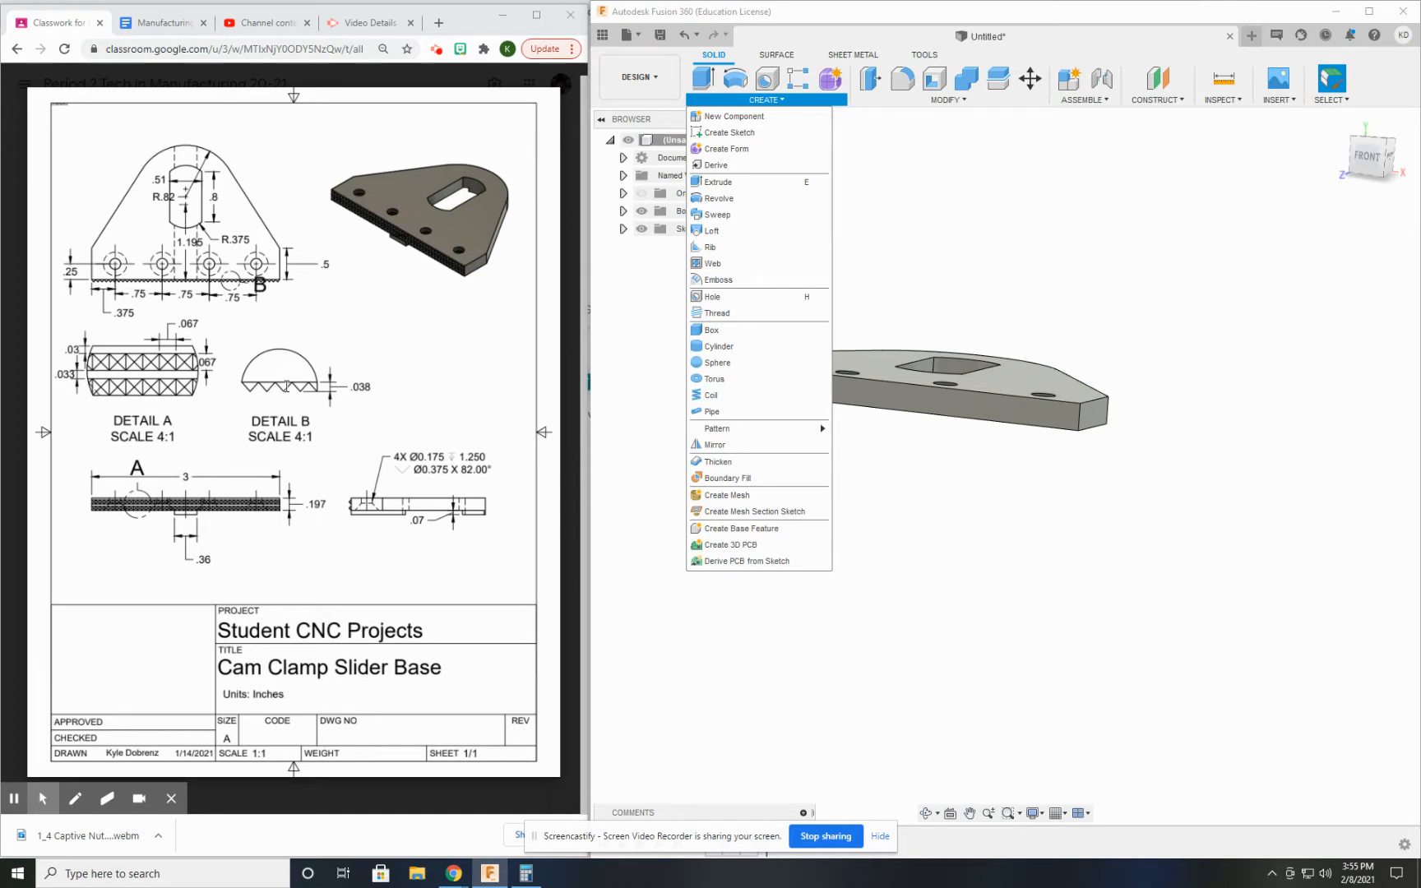
{"action": "left_click", "coordinate": [1005, 470]}
{"action": "middle_click_drag", "start_coordinate": [873, 449], "coordinate": [857, 402]}
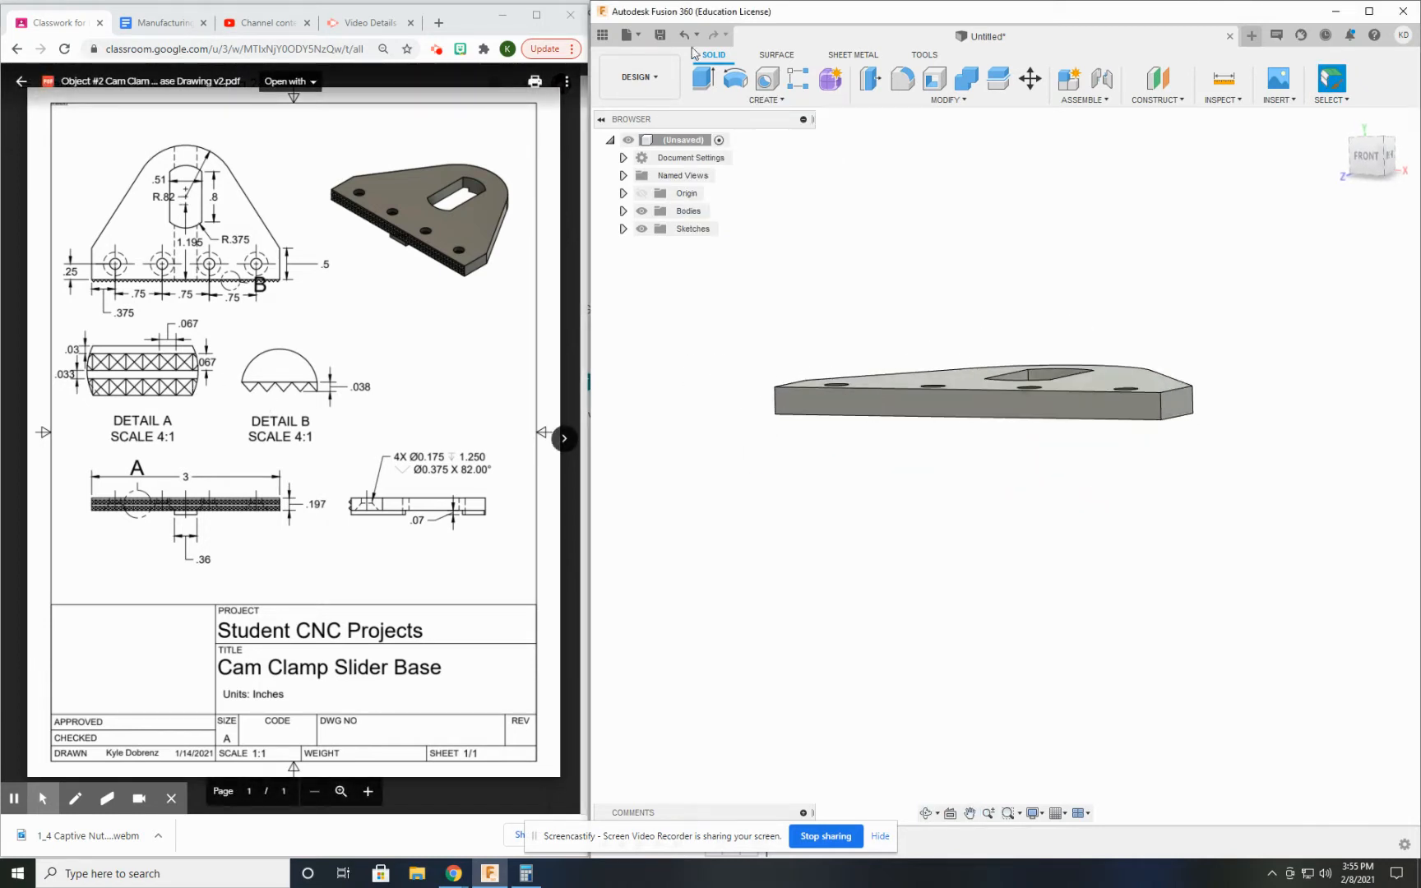
{"action": "left_click", "coordinate": [766, 100]}
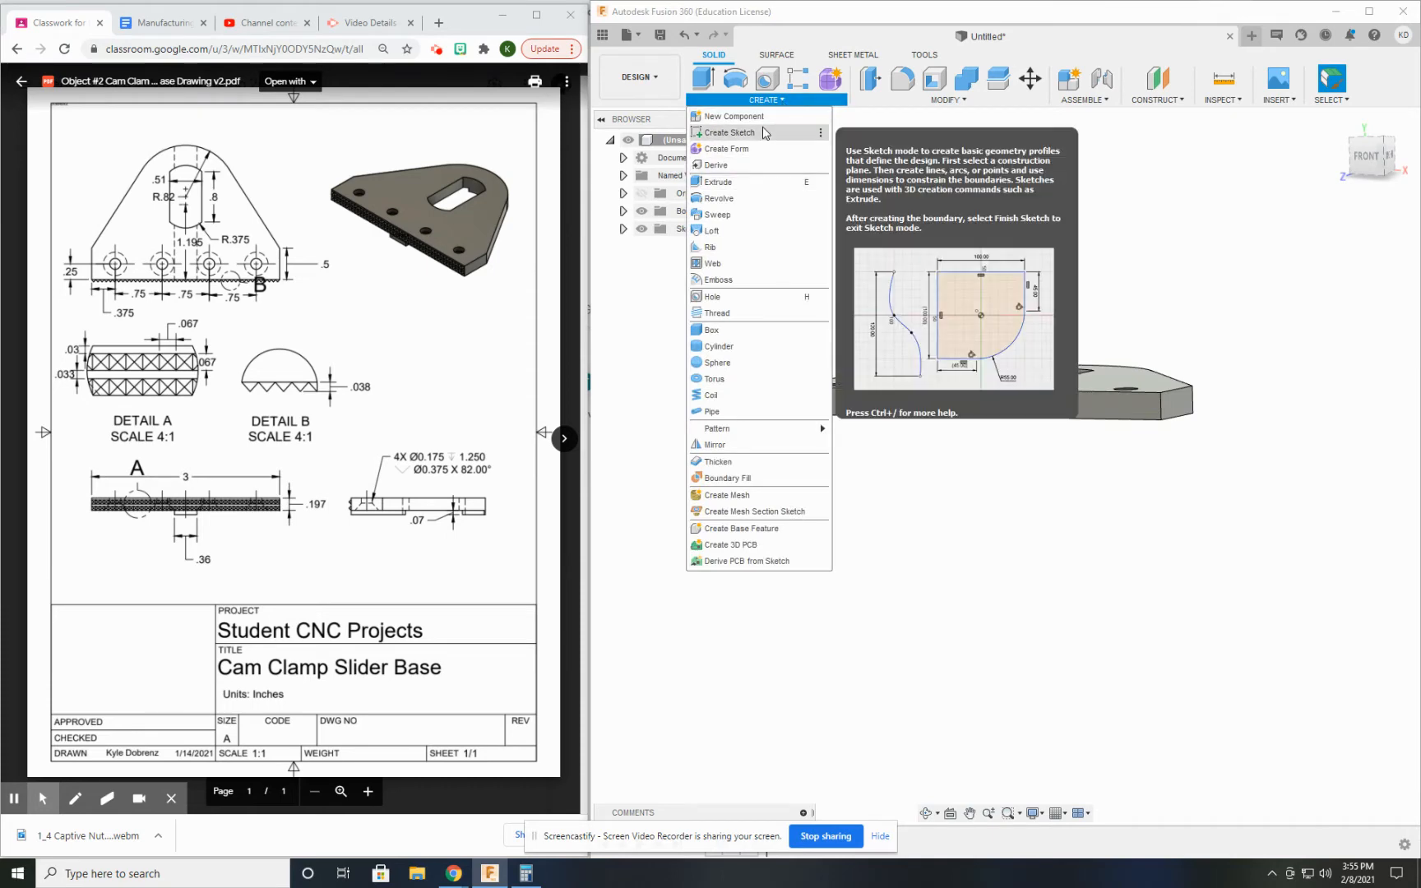
{"action": "left_click", "coordinate": [729, 132]}
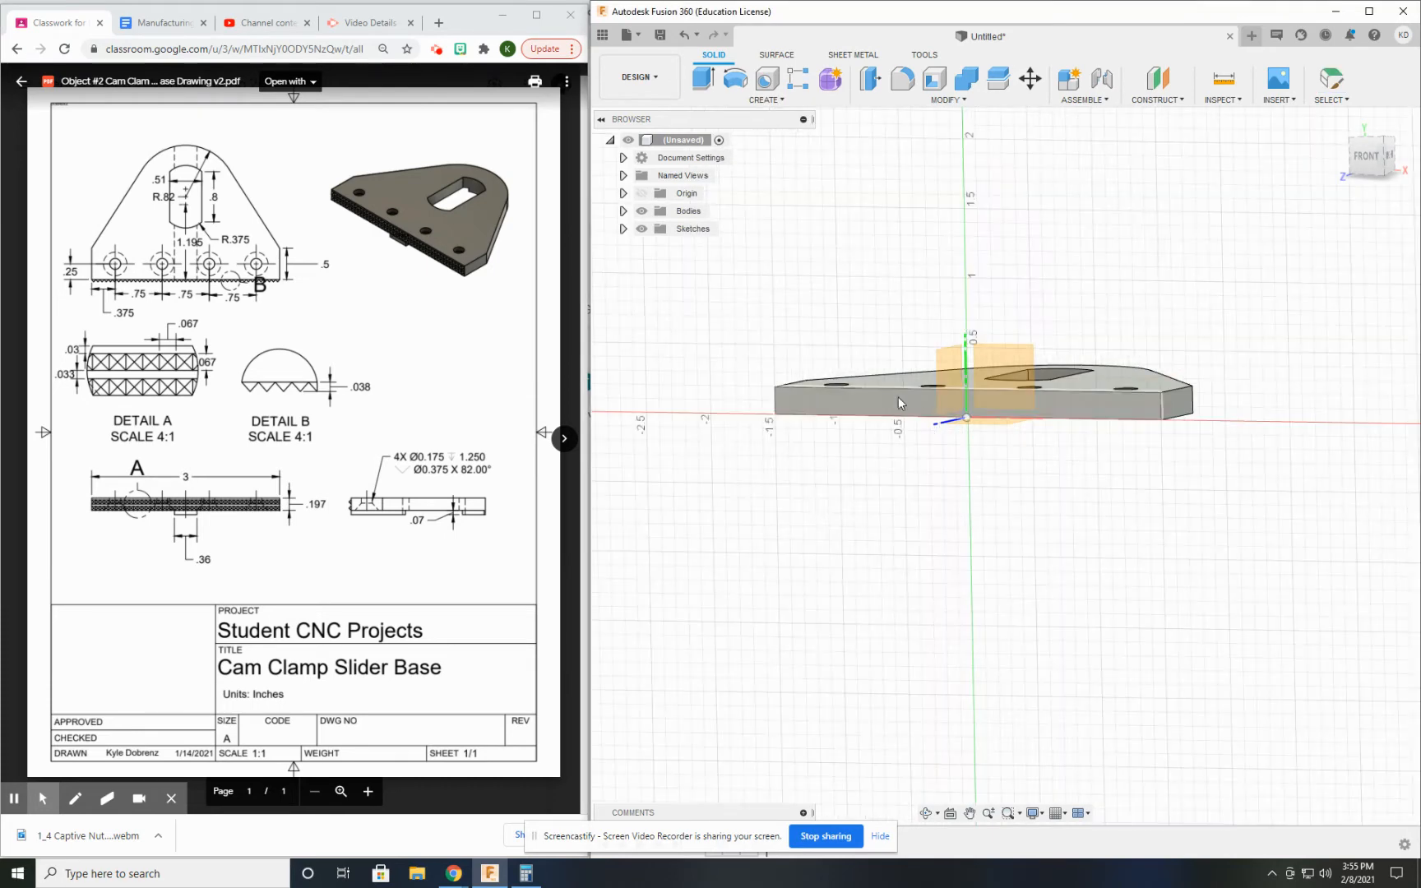
{"action": "left_click", "coordinate": [877, 396]}
{"action": "scroll", "coordinate": [893, 469], "scroll_direction": "up", "scroll_amount": 5}
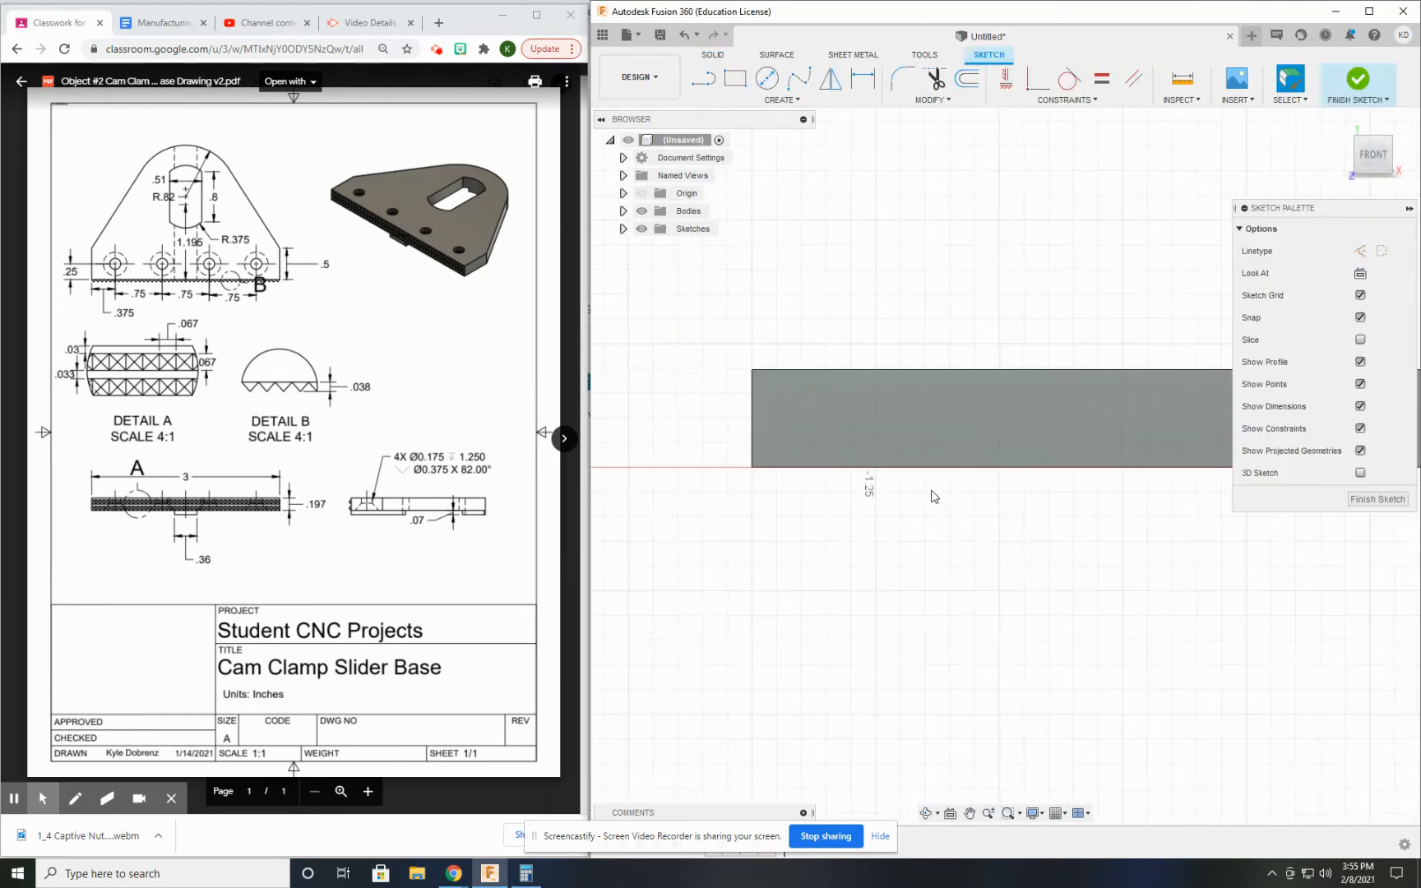
{"action": "key", "text": "r"}
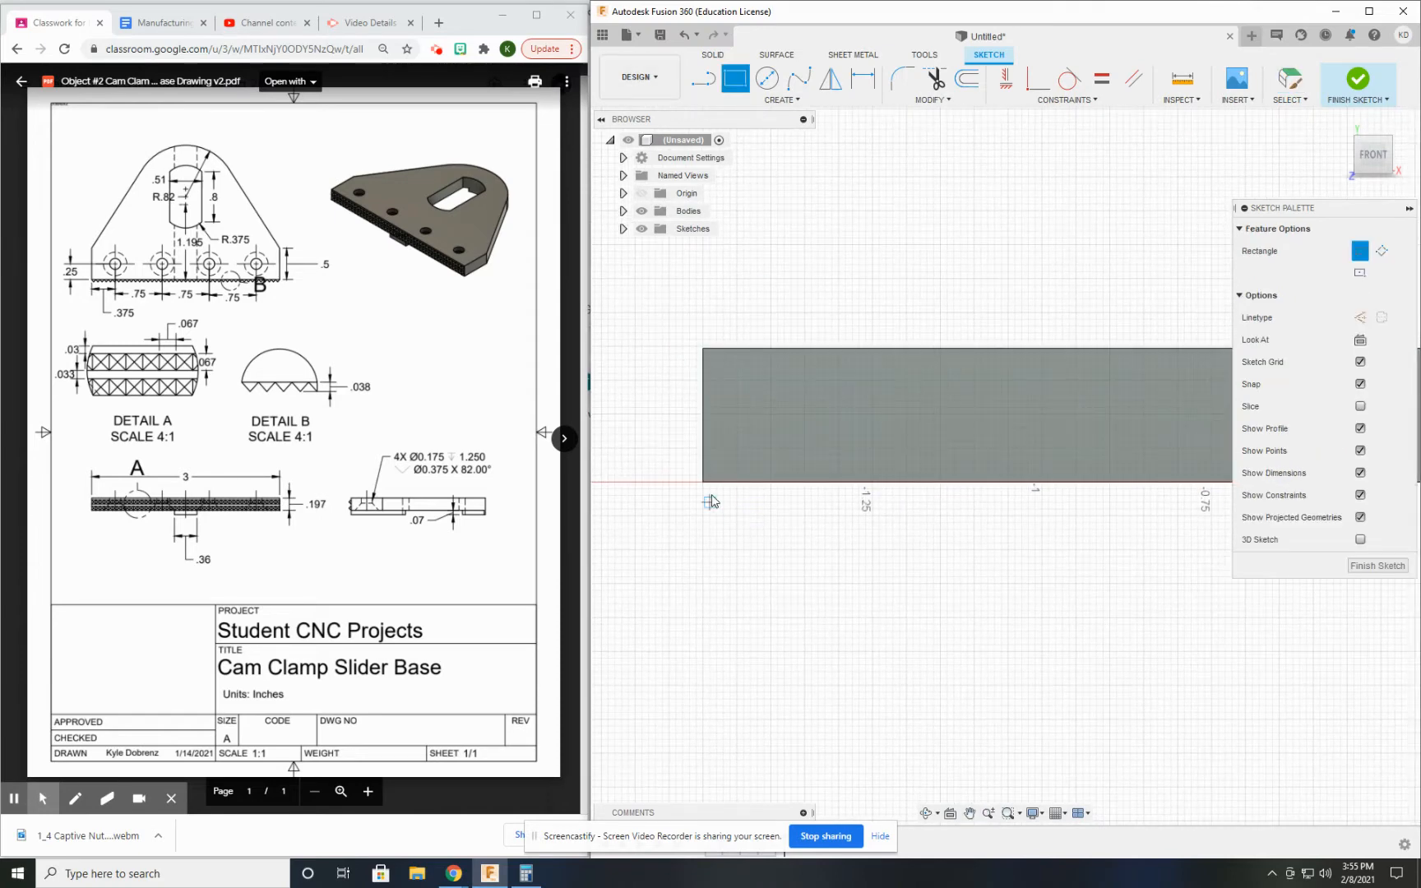
{"action": "left_click", "coordinate": [703, 482]}
{"action": "left_click", "coordinate": [744, 443]}
- Dimension the small rectangle's width as 0.067 in
{"action": "left_click", "coordinate": [863, 78]}
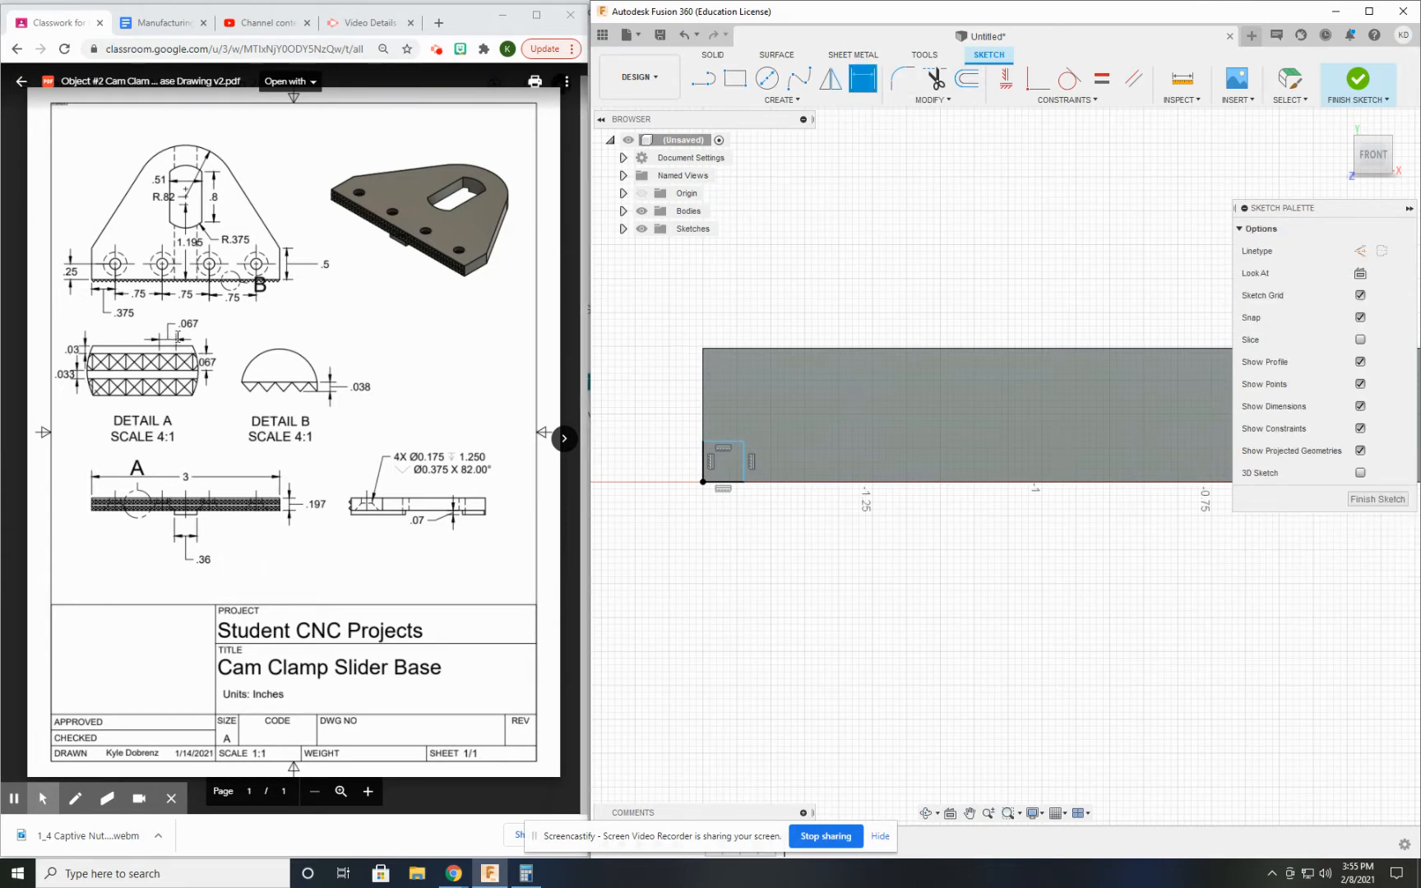
{"action": "scroll", "coordinate": [798, 474], "scroll_direction": "up", "scroll_amount": 3}
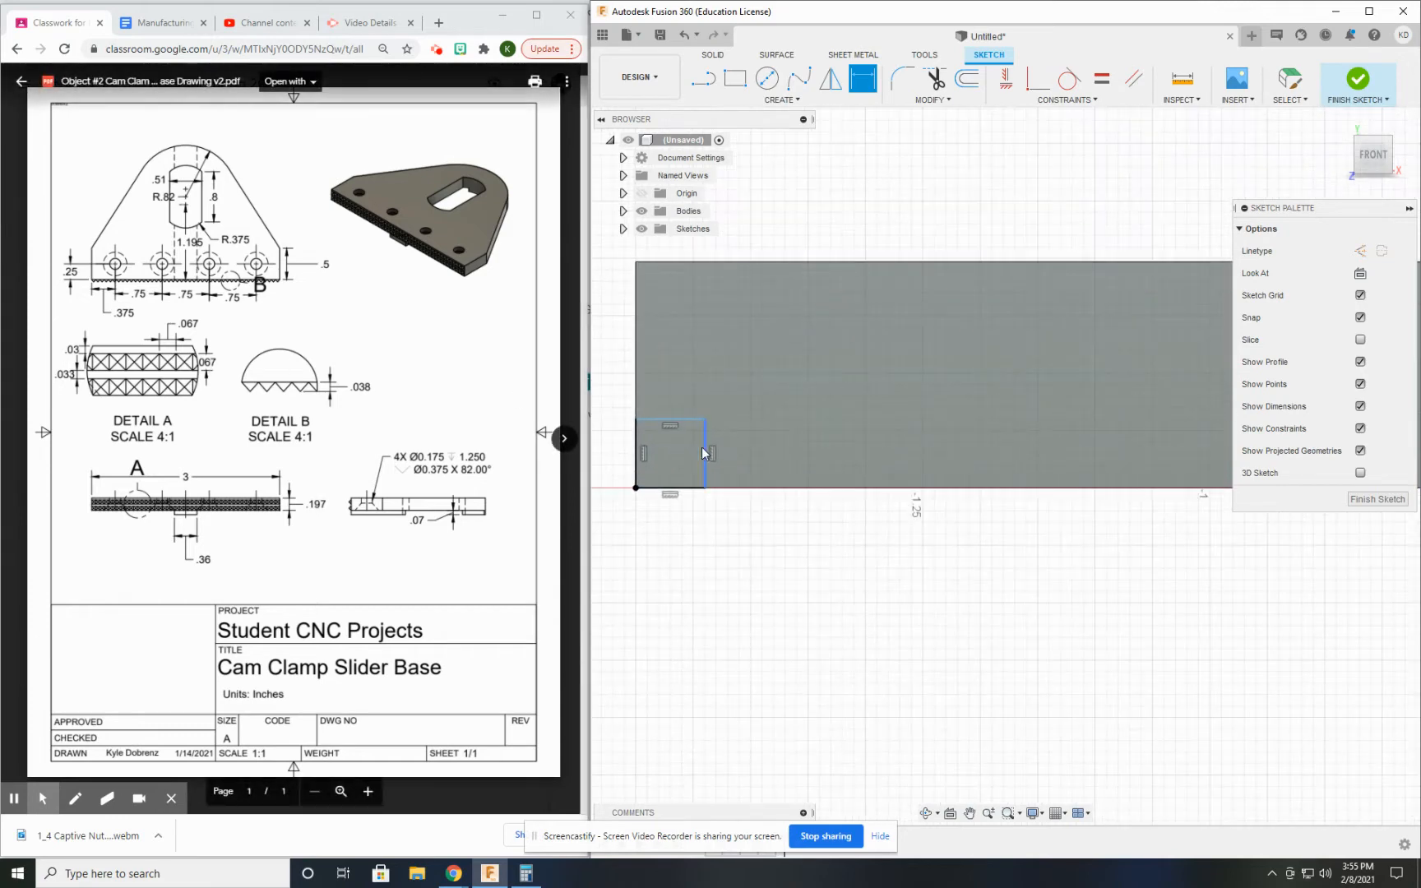
{"action": "middle_click_drag", "start_coordinate": [703, 450], "coordinate": [802, 437]}
{"action": "left_click", "coordinate": [791, 473]}
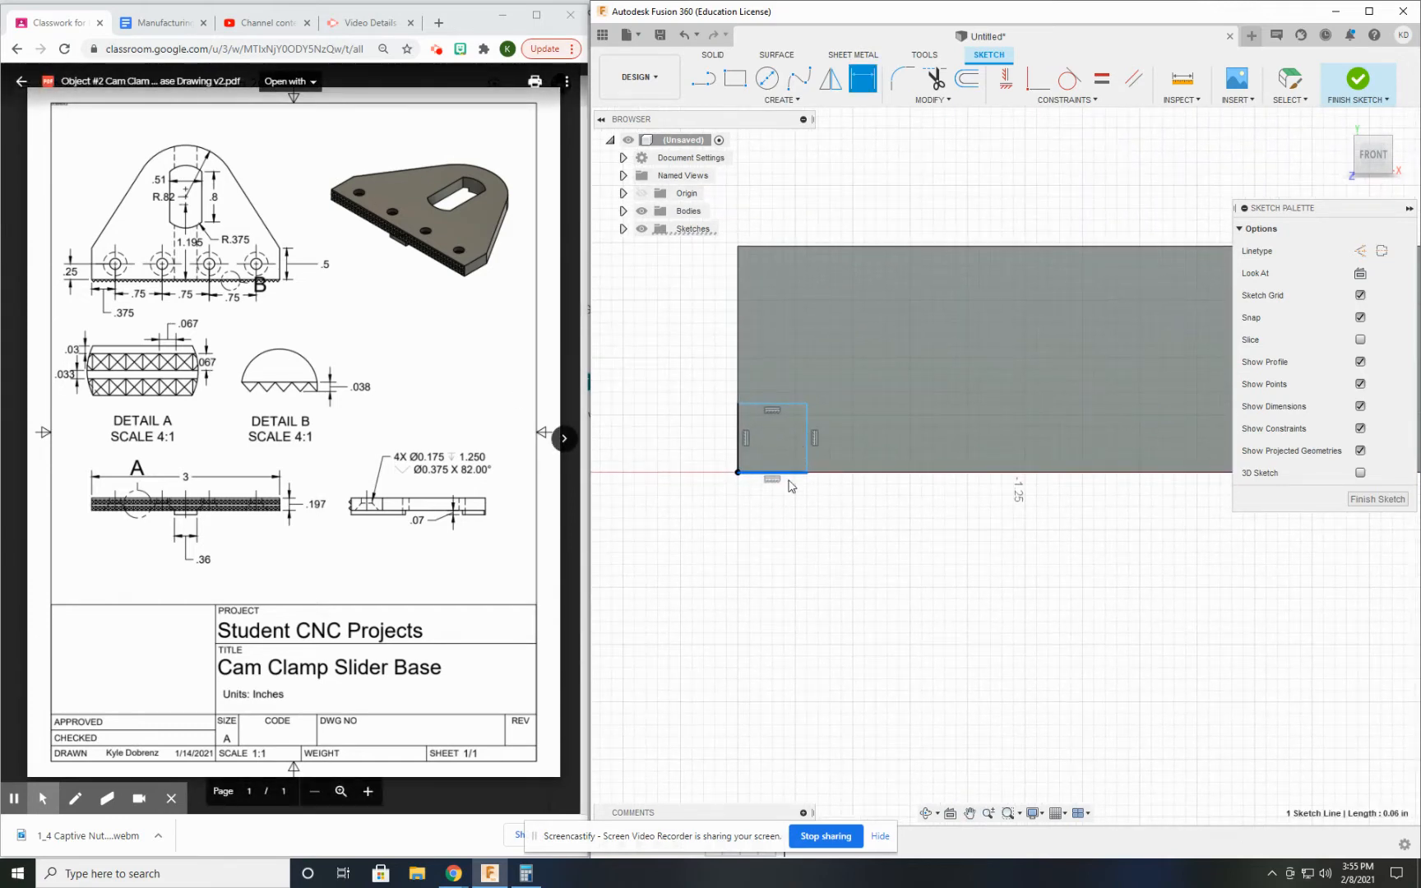
{"action": "left_click", "coordinate": [784, 509]}
{"action": "type", "text": ".067"}
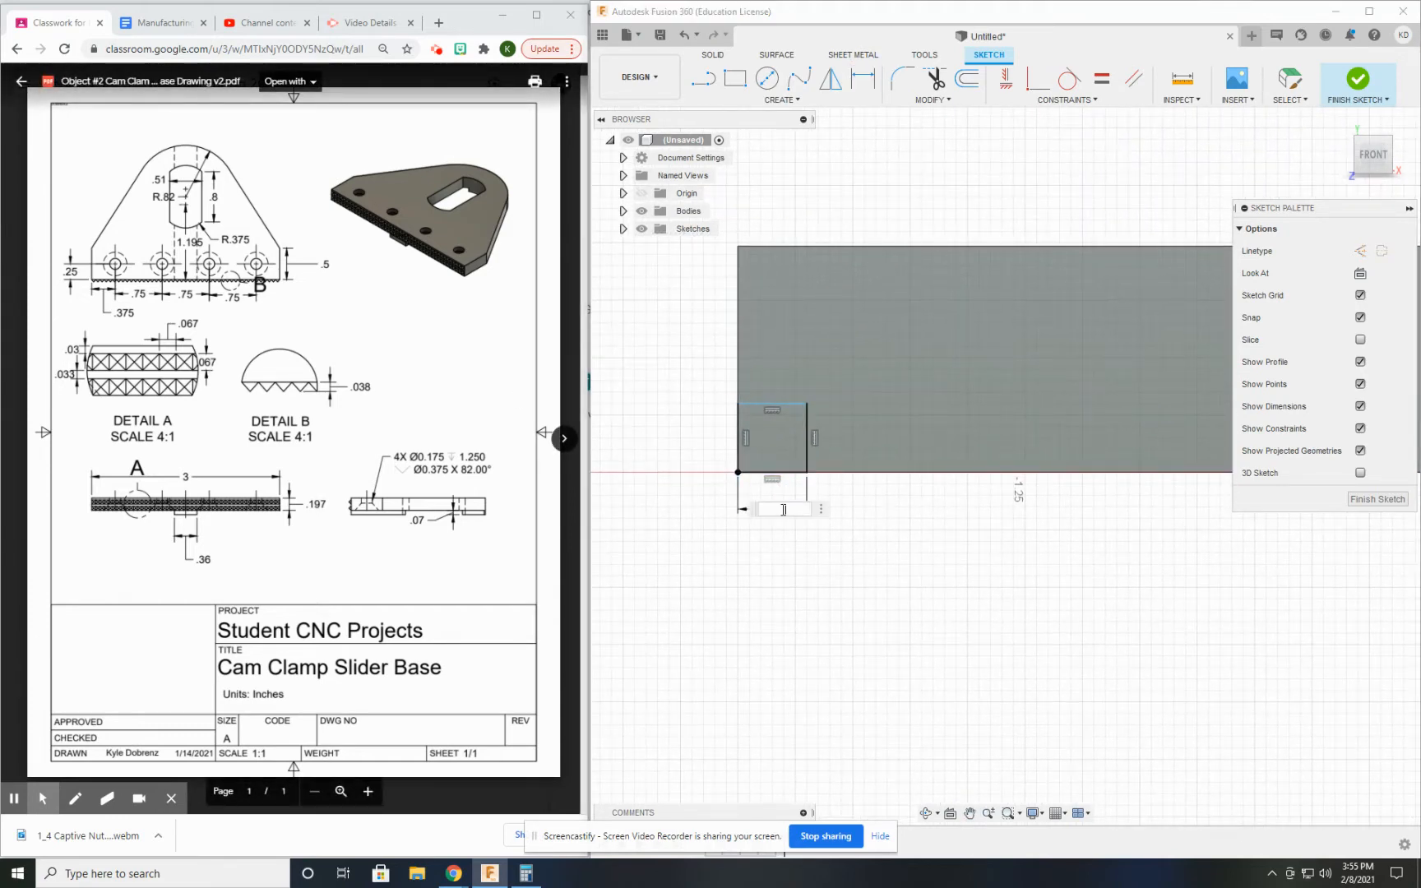
{"action": "key", "text": "Return"}
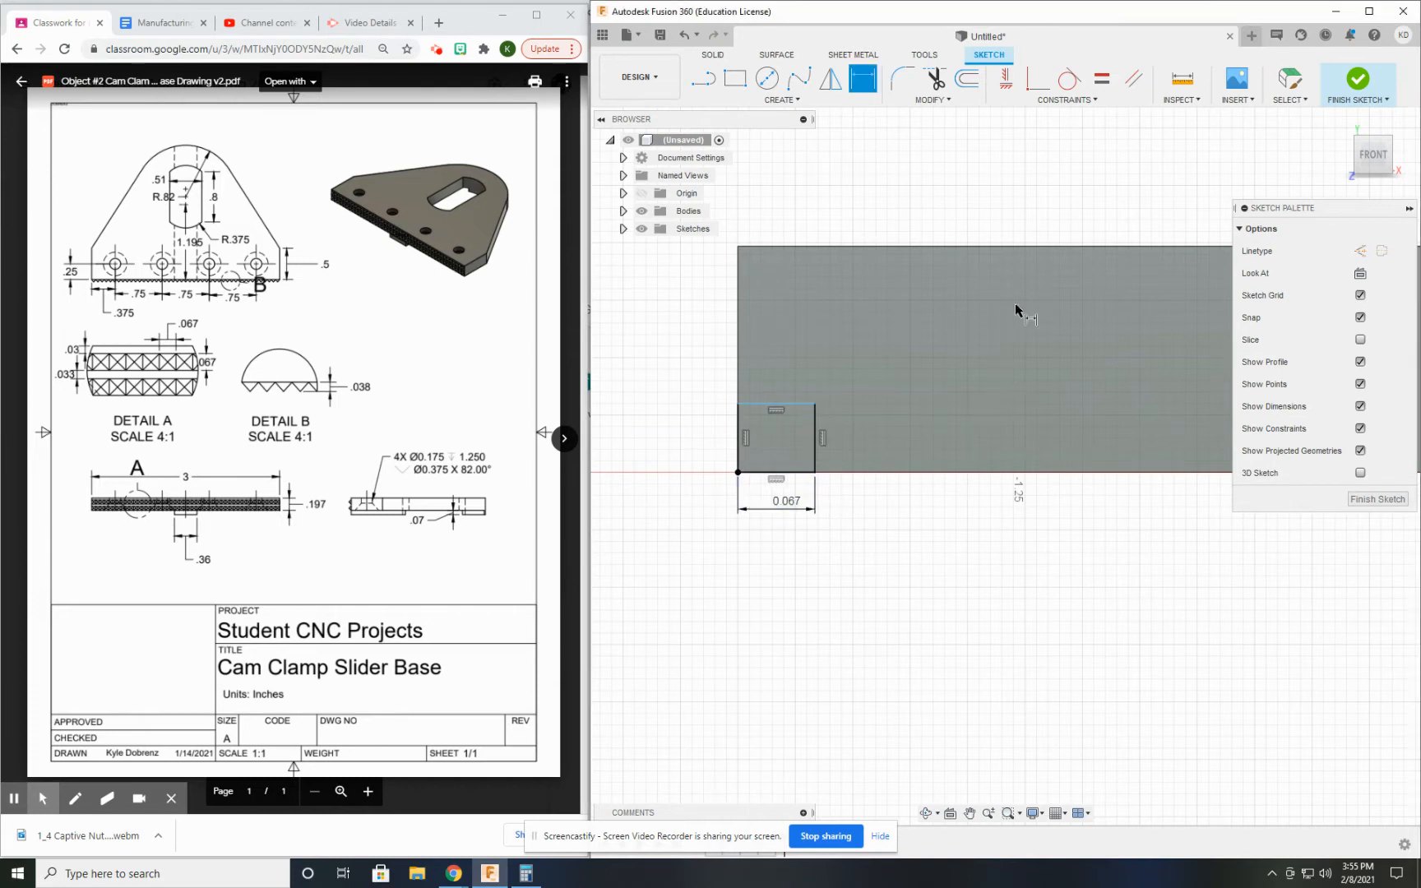
- Make the rectangle square with an Equal constraint between its bottom and side lines, and finish the sketch
{"action": "left_click", "coordinate": [1102, 78]}
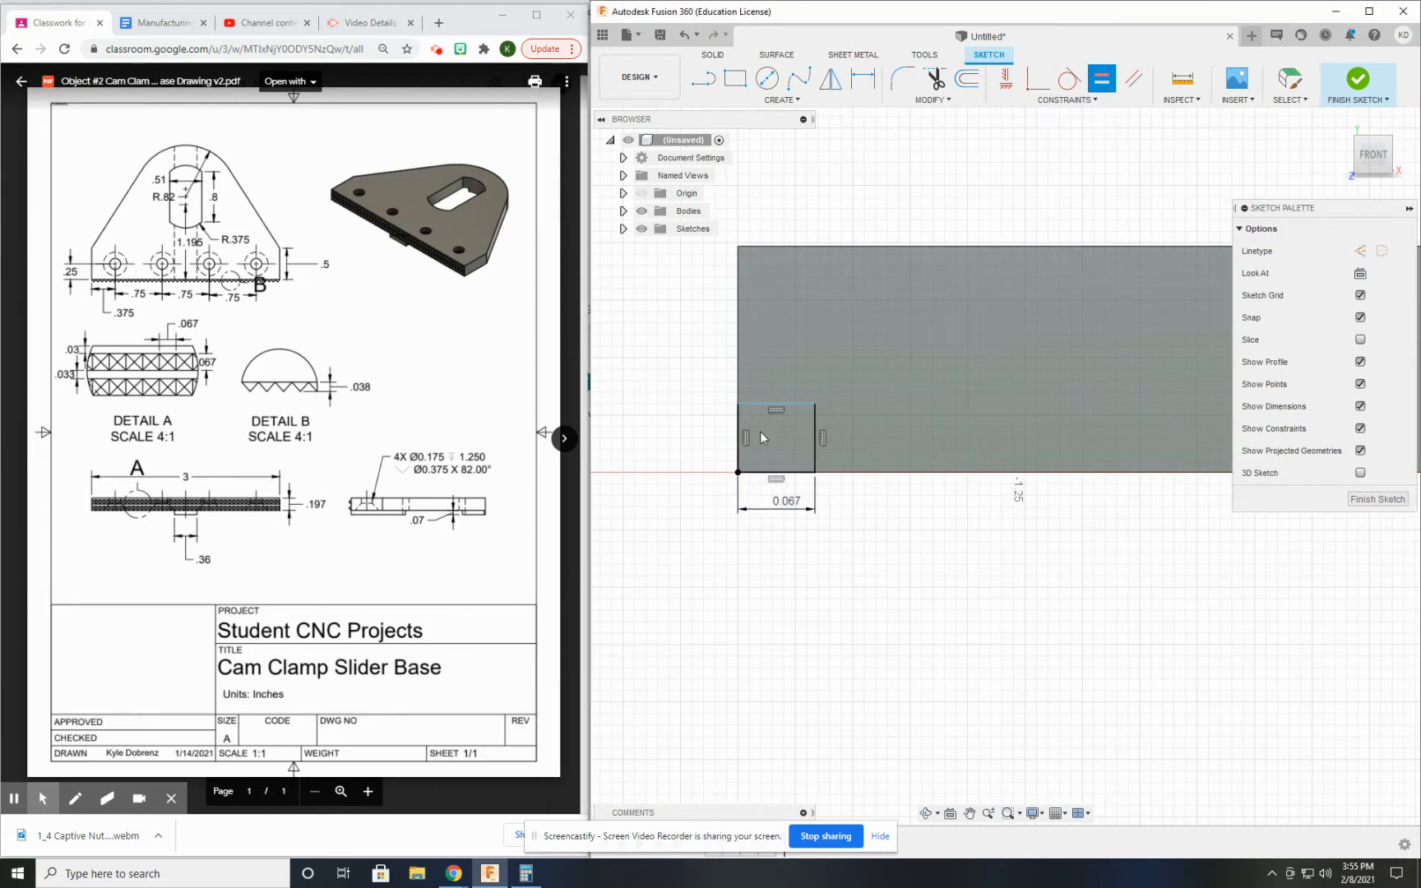
{"action": "left_click", "coordinate": [811, 445]}
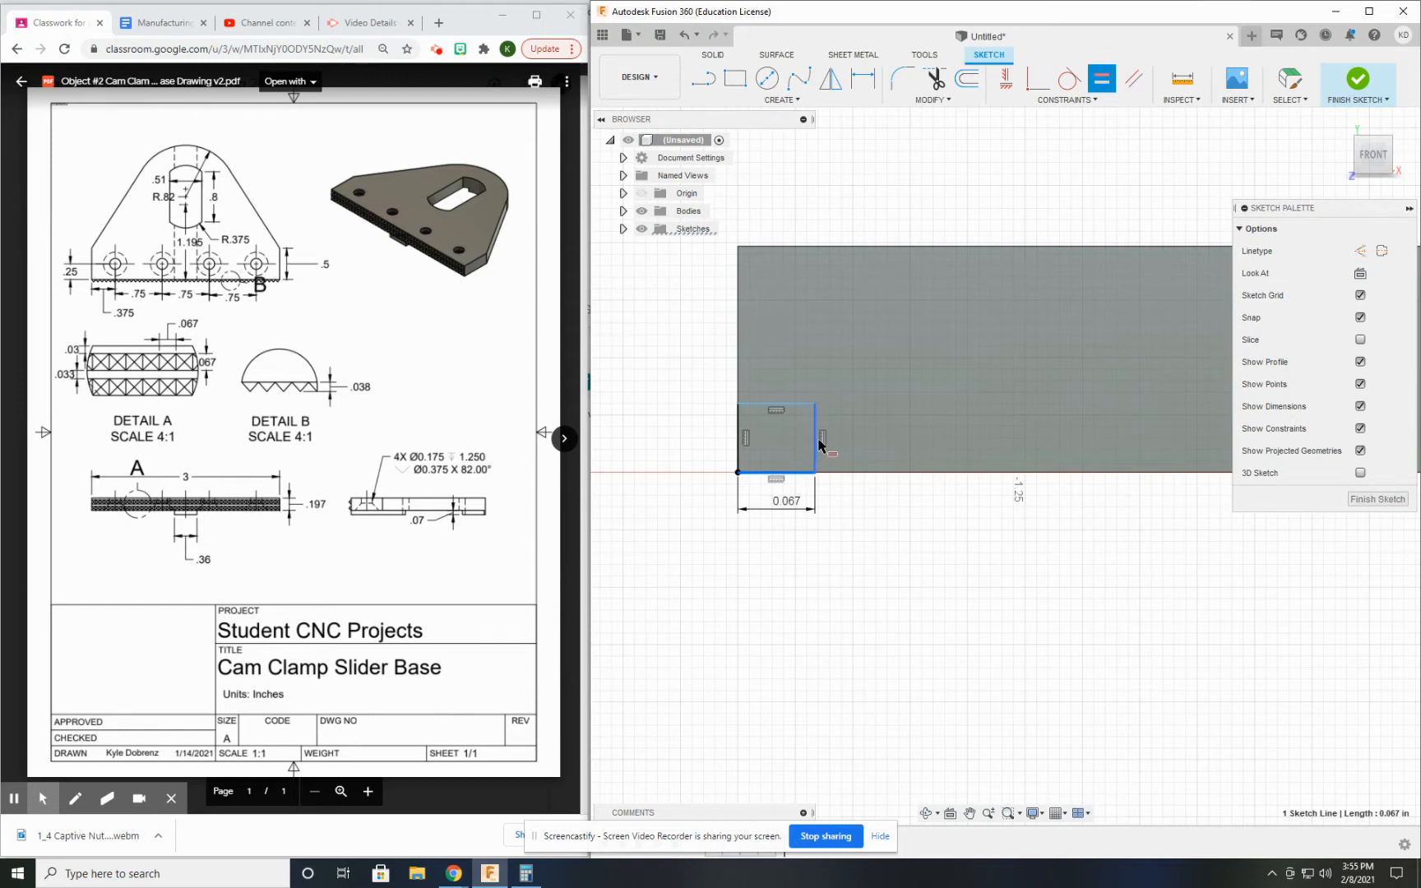
{"action": "left_click", "coordinate": [818, 445]}
{"action": "left_click", "coordinate": [1358, 78]}
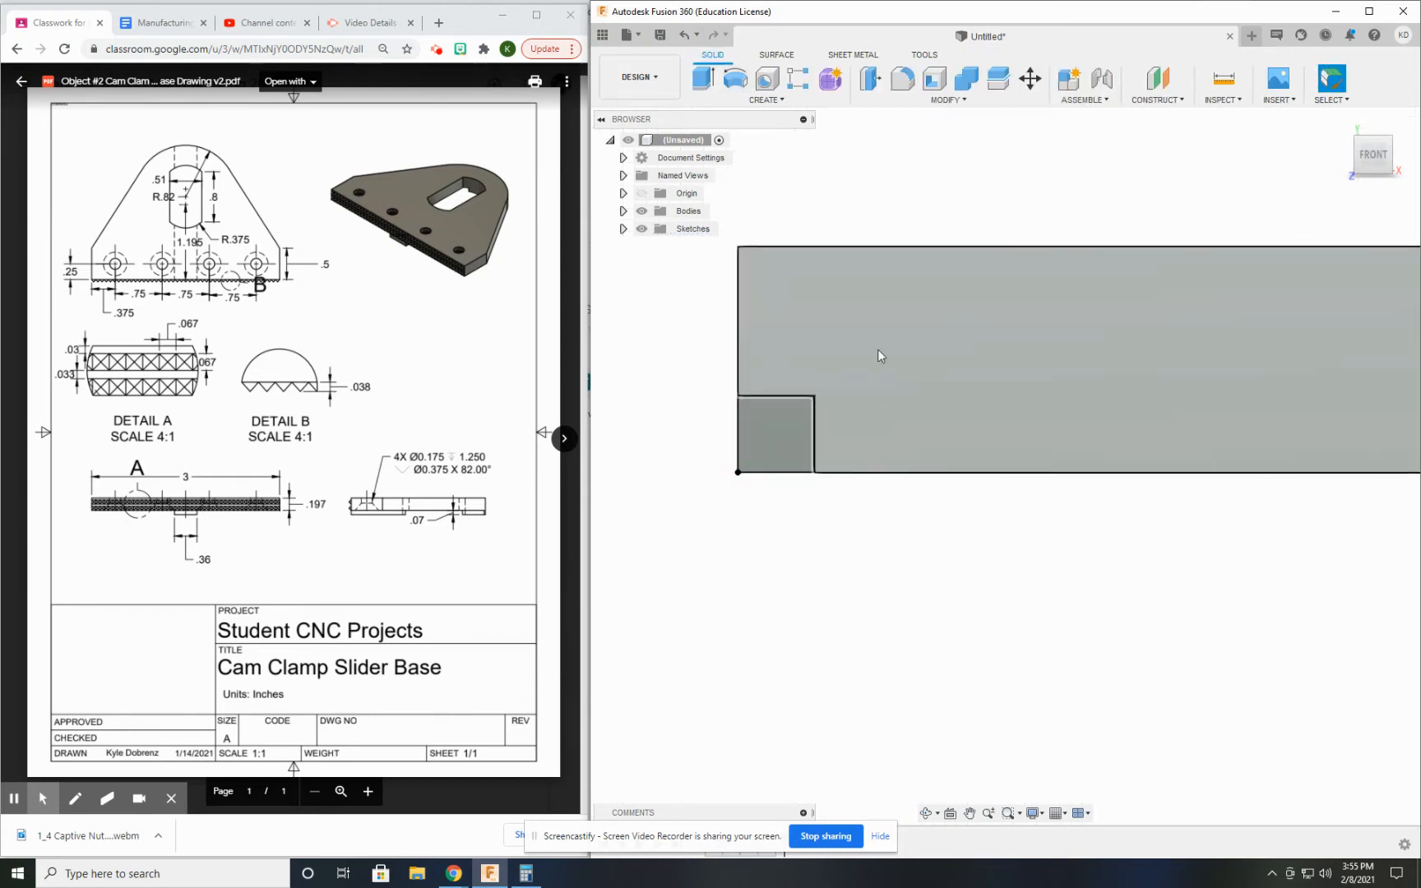
- Create a construction plane offset 0.038 in outward from the plate's front face
{"action": "left_click", "coordinate": [1158, 79]}
{"action": "left_click", "coordinate": [938, 432]}
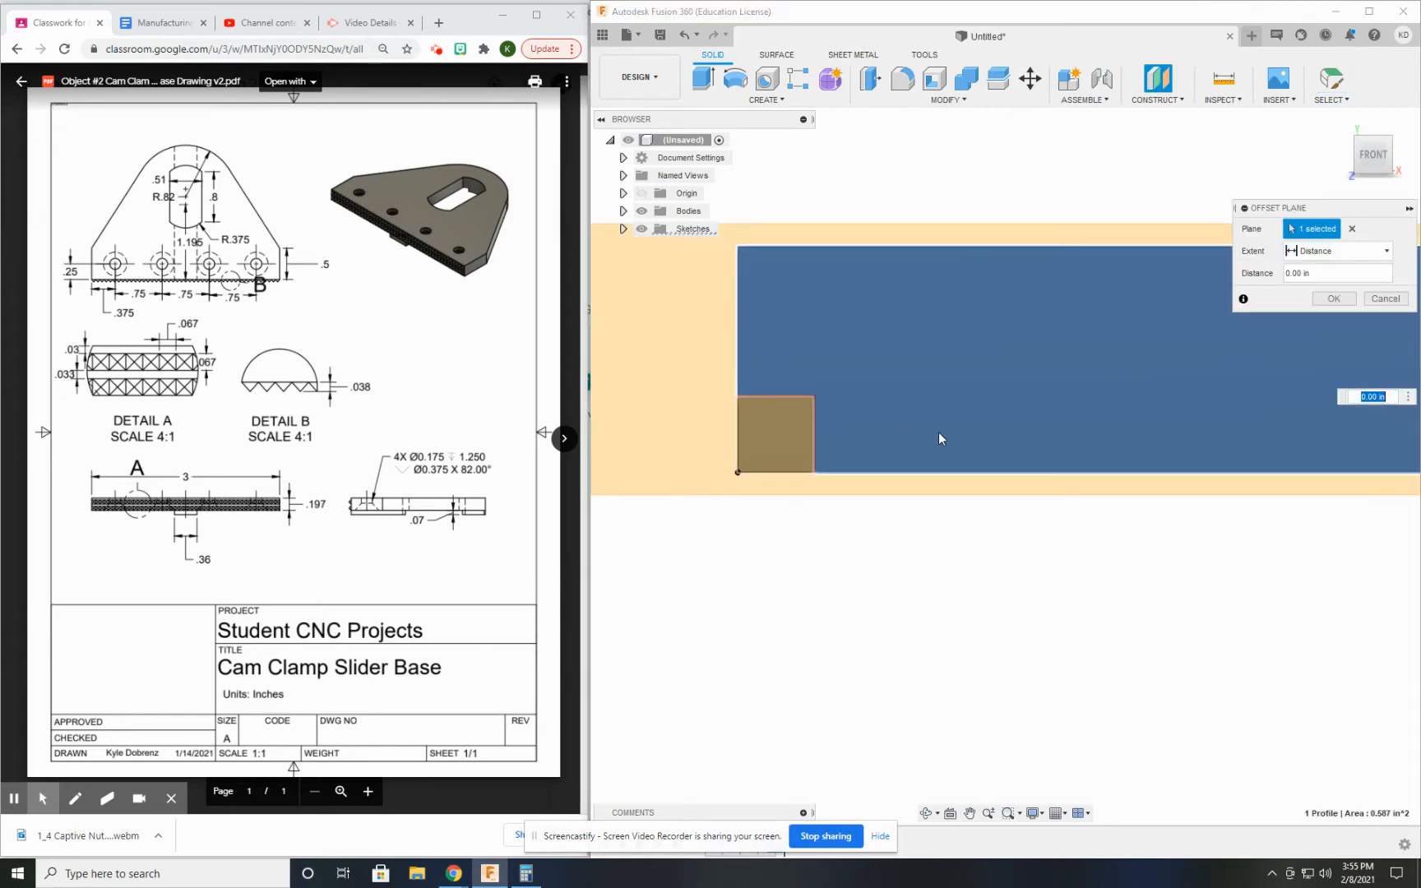
{"action": "middle_click_drag", "start_coordinate": [1031, 459], "coordinate": [1019, 346], "text": "shift"}
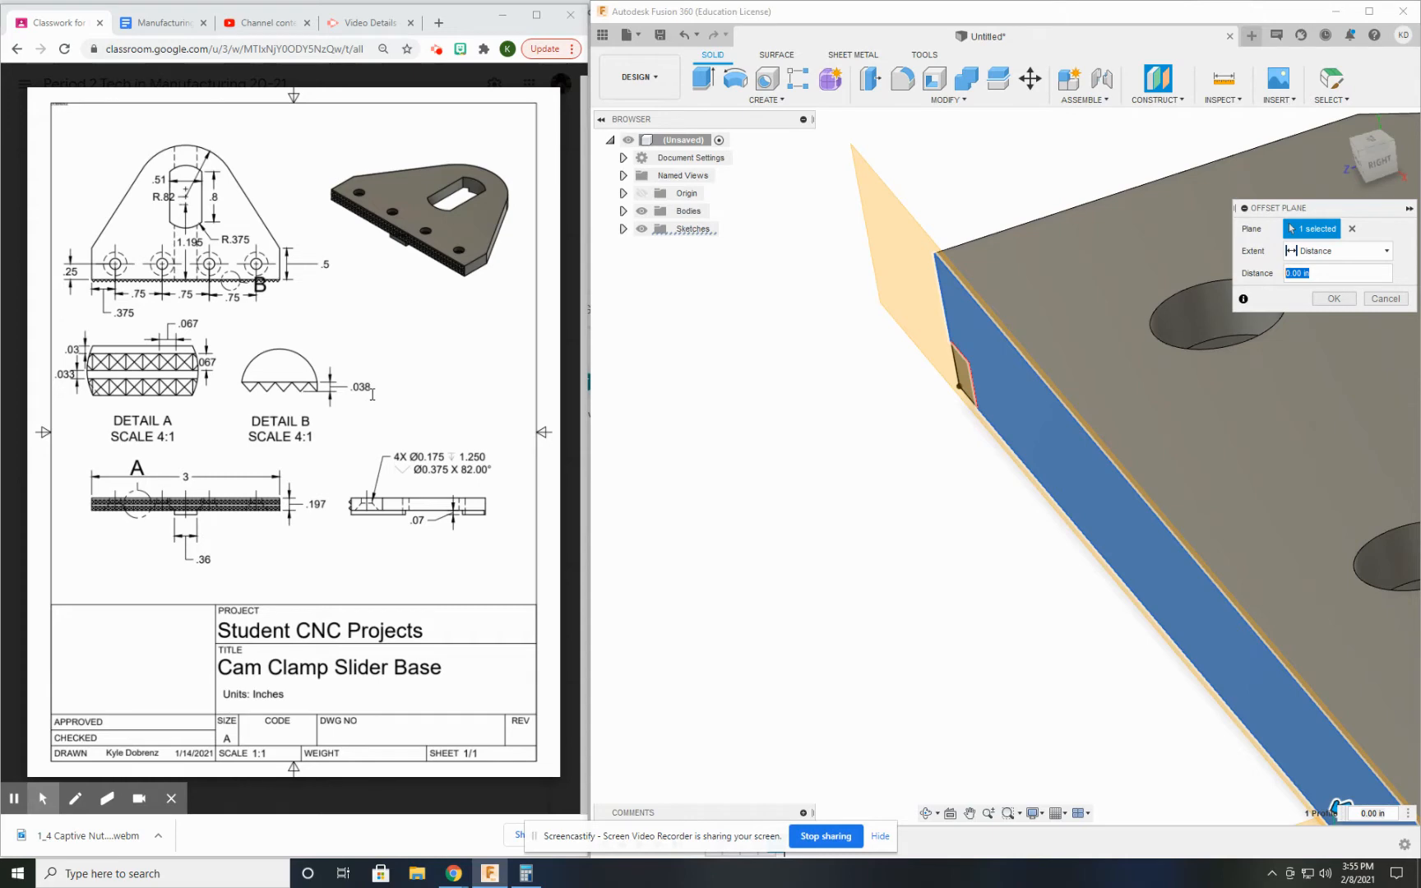
{"action": "key", "text": "BackSpace"}
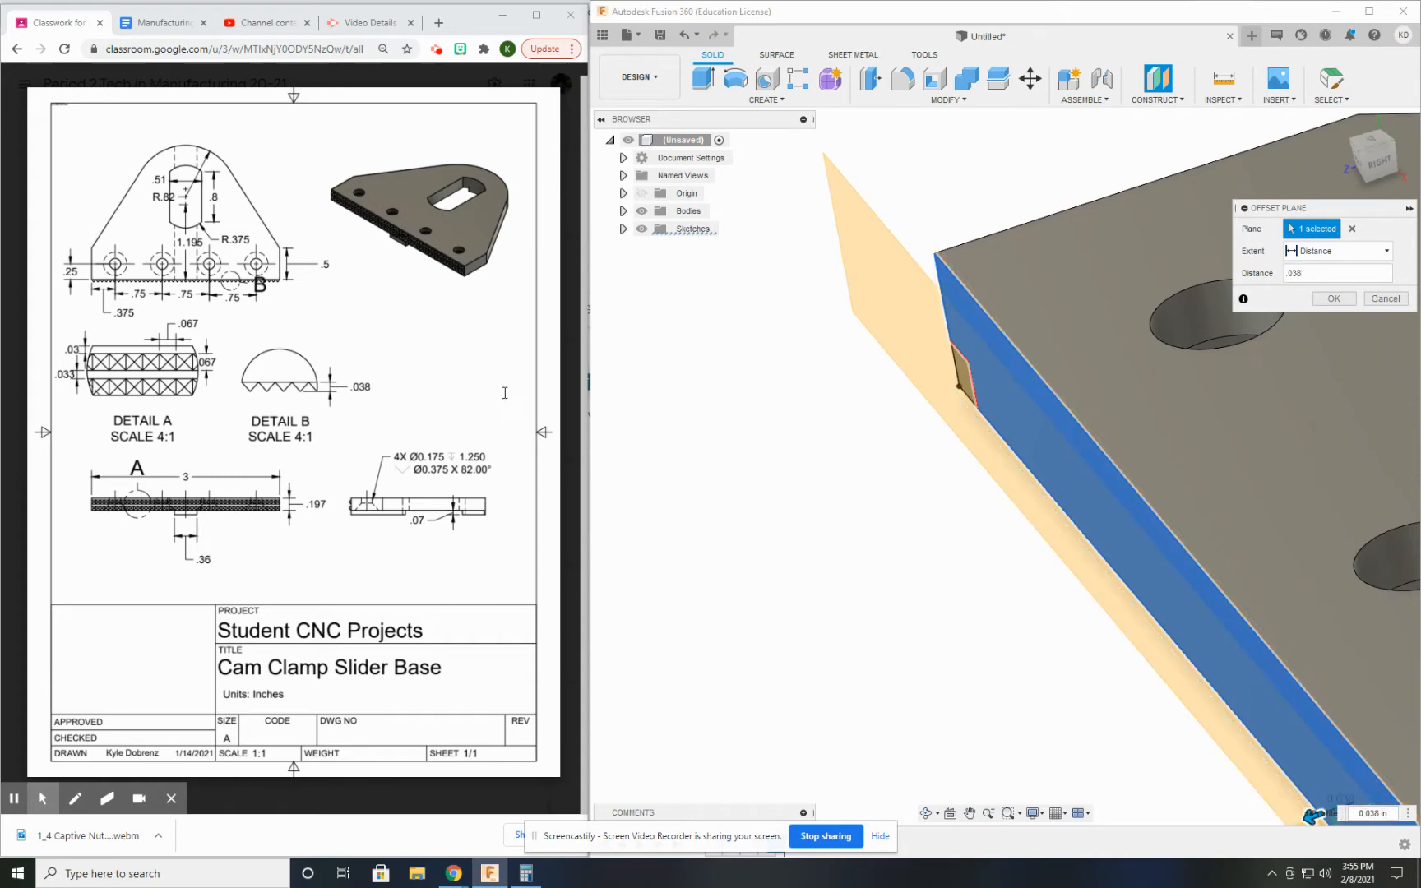
{"action": "middle_click_drag", "start_coordinate": [949, 375], "coordinate": [630, 467], "text": "shift"}
{"action": "left_click", "coordinate": [1334, 298]}
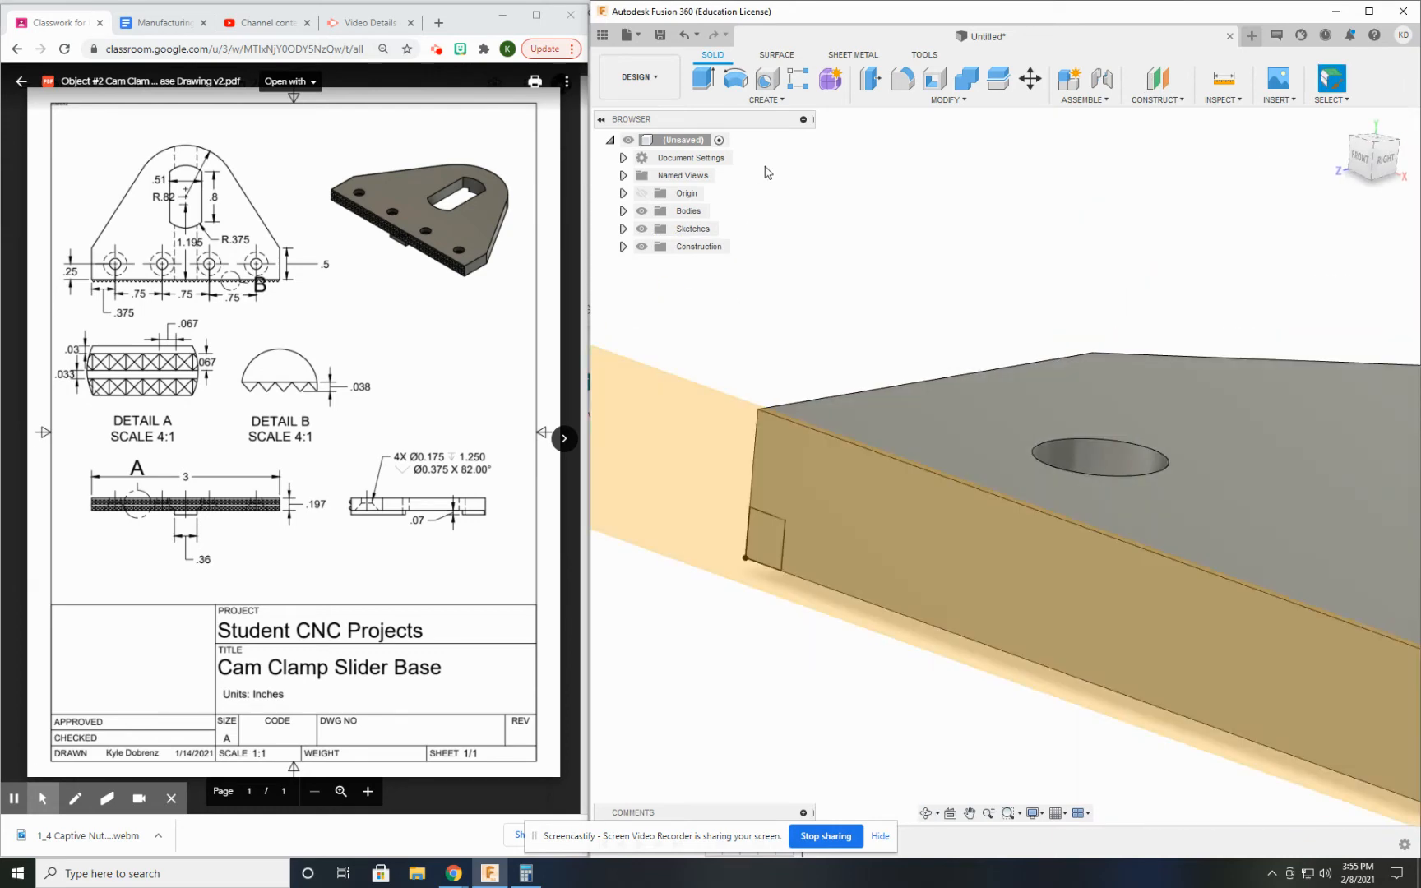
- Start a sketch on the offset plane and project the four edges of the small corner square into it
{"action": "right_click", "coordinate": [634, 390]}
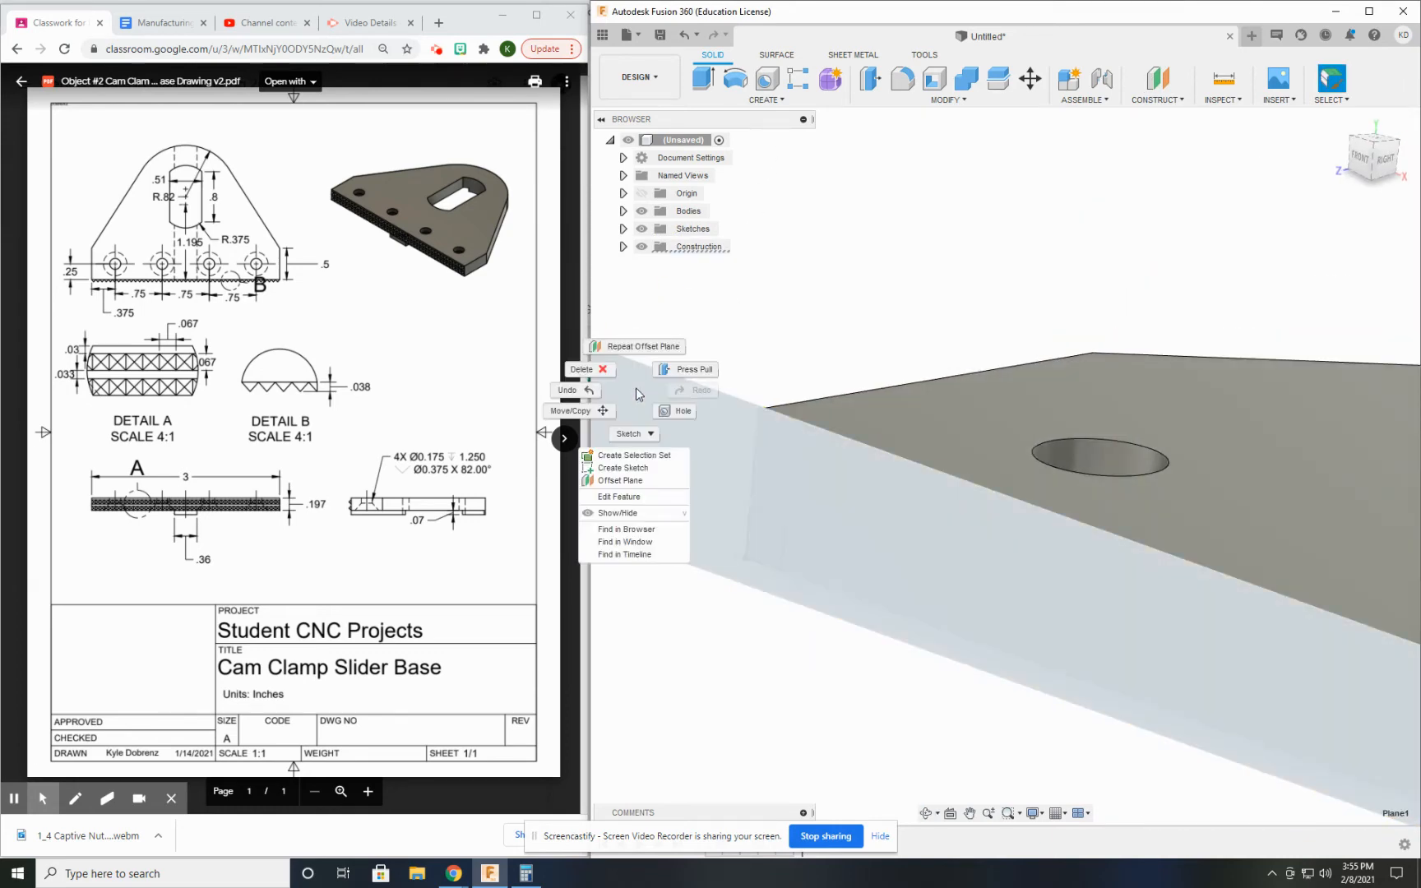
{"action": "left_click", "coordinate": [622, 467]}
{"action": "middle_click_drag", "start_coordinate": [1042, 537], "coordinate": [800, 453]}
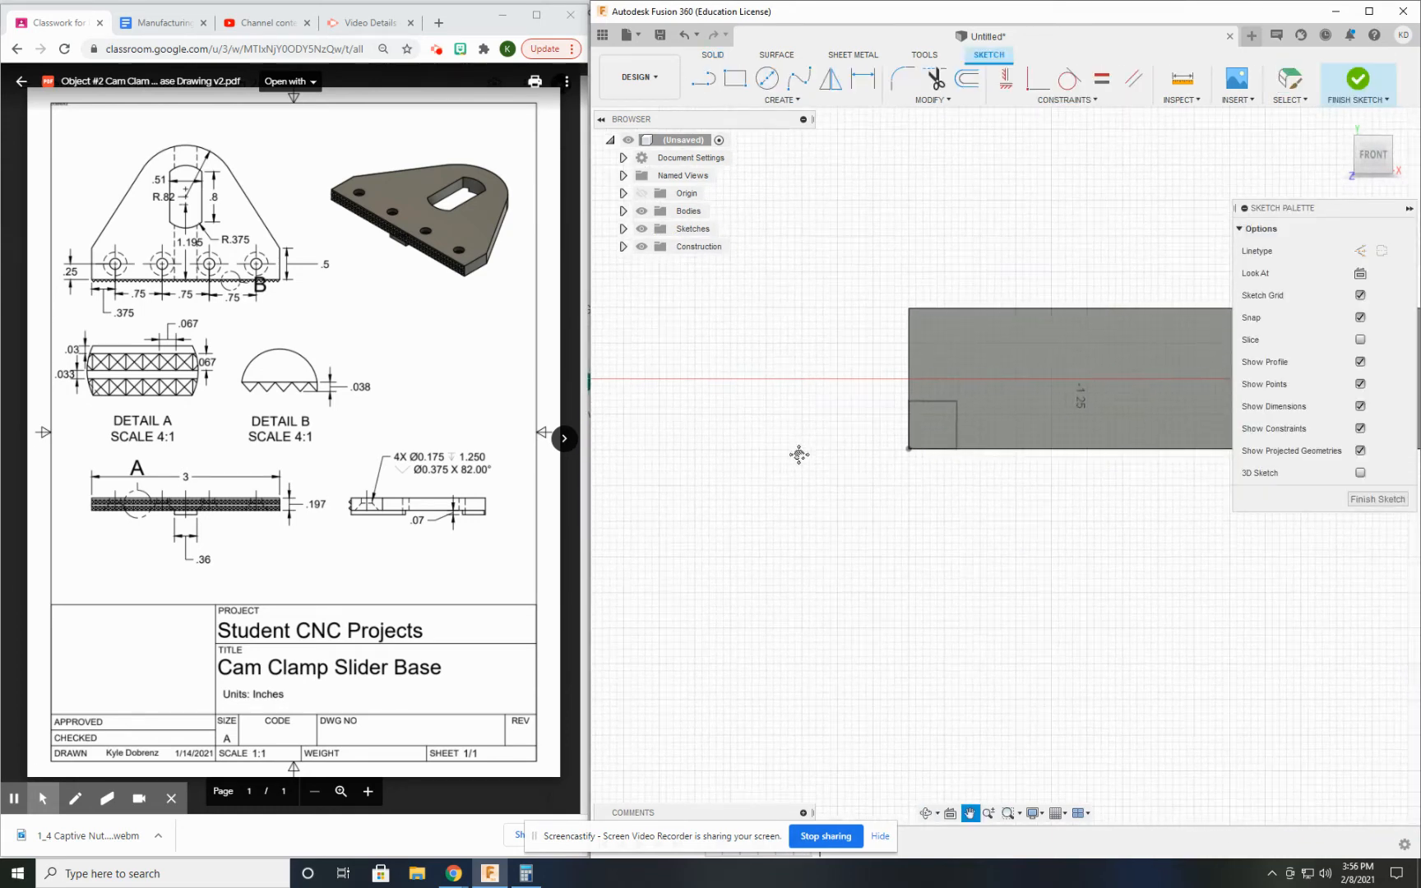
{"action": "scroll", "coordinate": [1008, 469], "scroll_direction": "up", "scroll_amount": 4}
{"action": "left_click", "coordinate": [781, 99]}
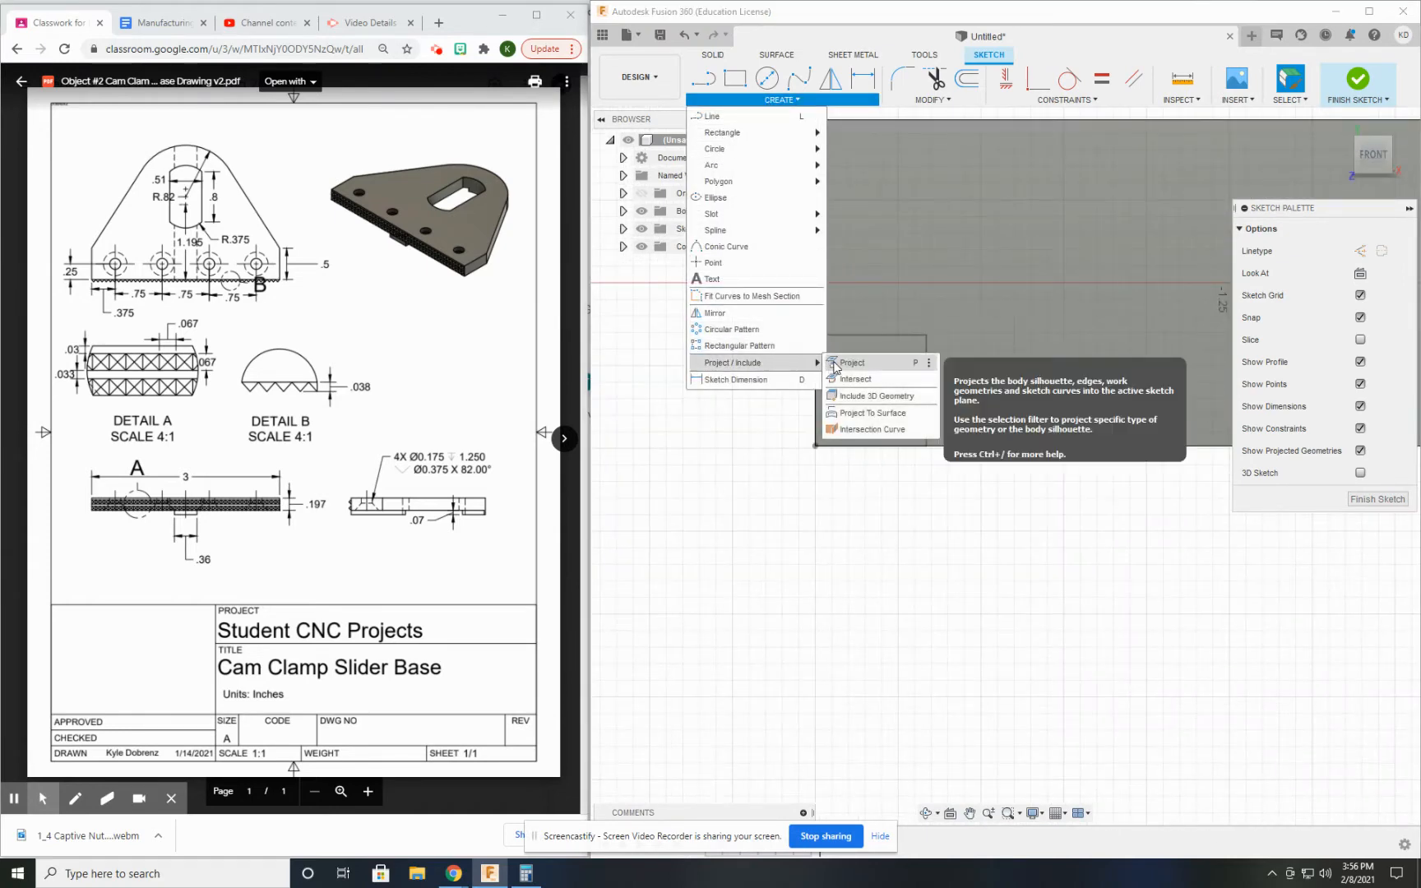
{"action": "left_click", "coordinate": [852, 363]}
{"action": "left_click", "coordinate": [866, 333]}
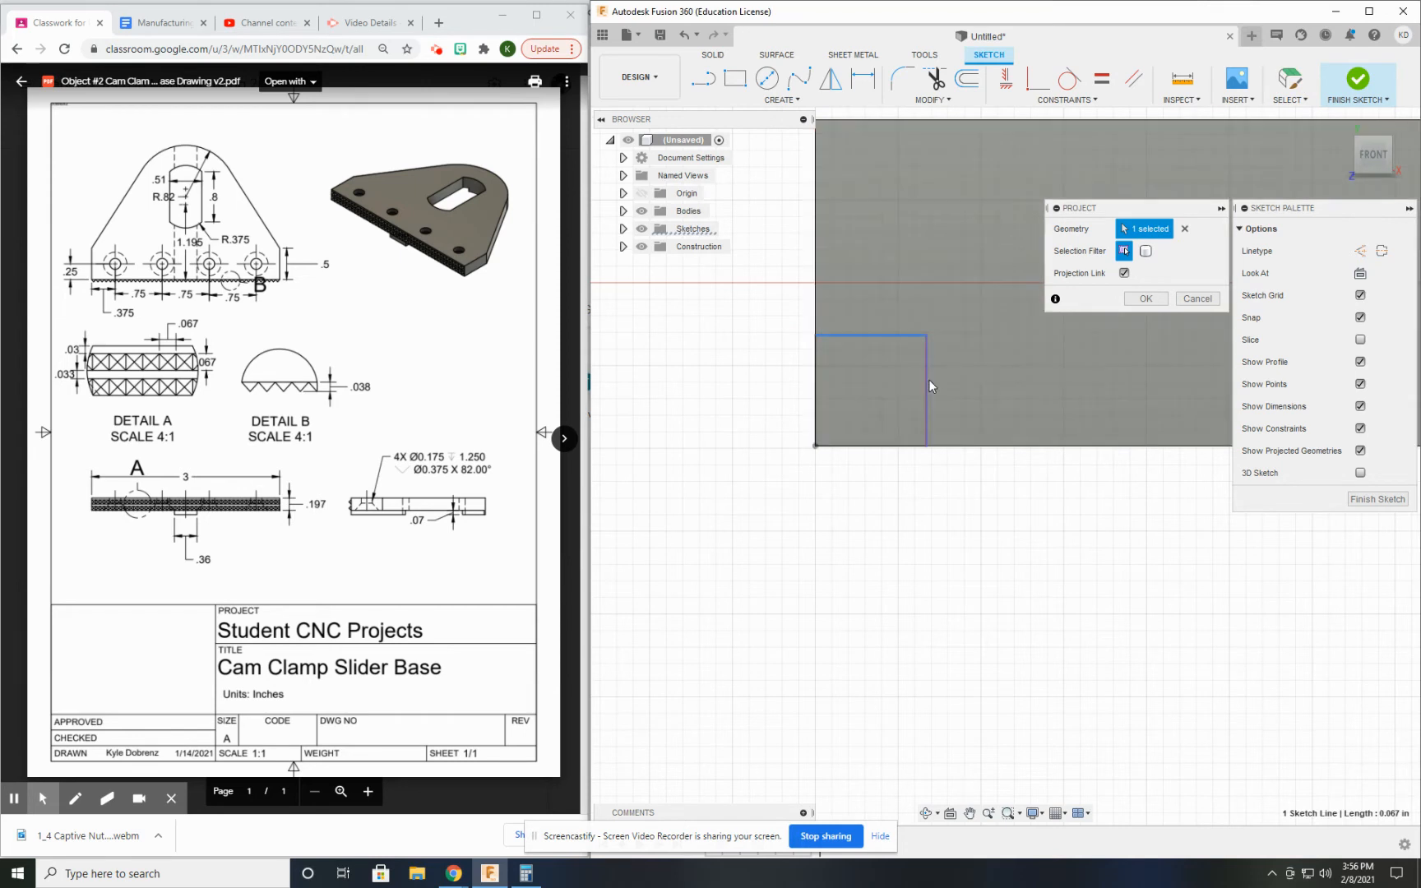
{"action": "left_click", "coordinate": [927, 378]}
{"action": "left_click", "coordinate": [815, 397]}
{"action": "left_click", "coordinate": [815, 397]}
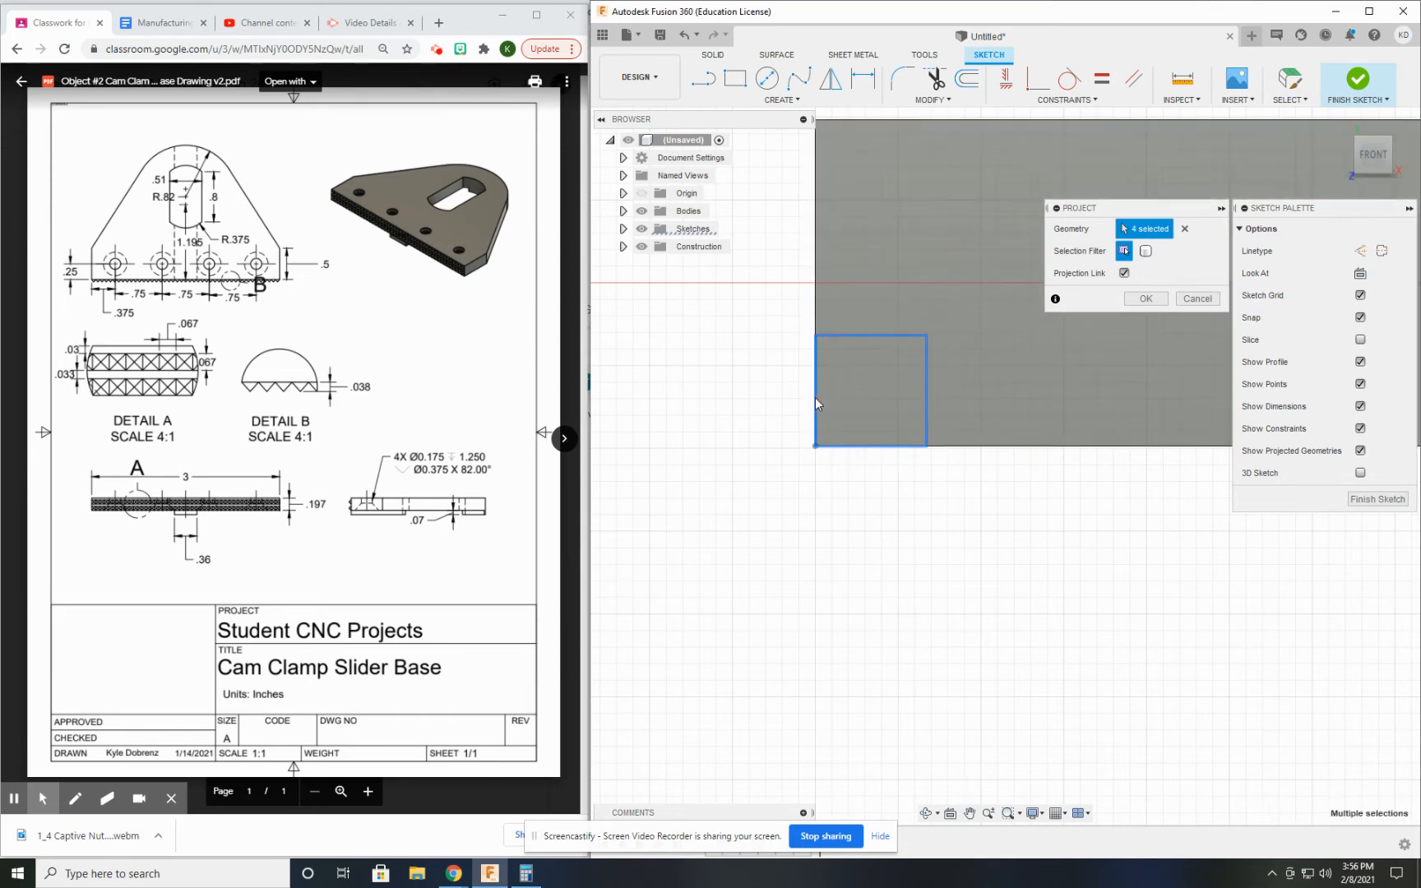
{"action": "left_click", "coordinate": [1146, 299]}
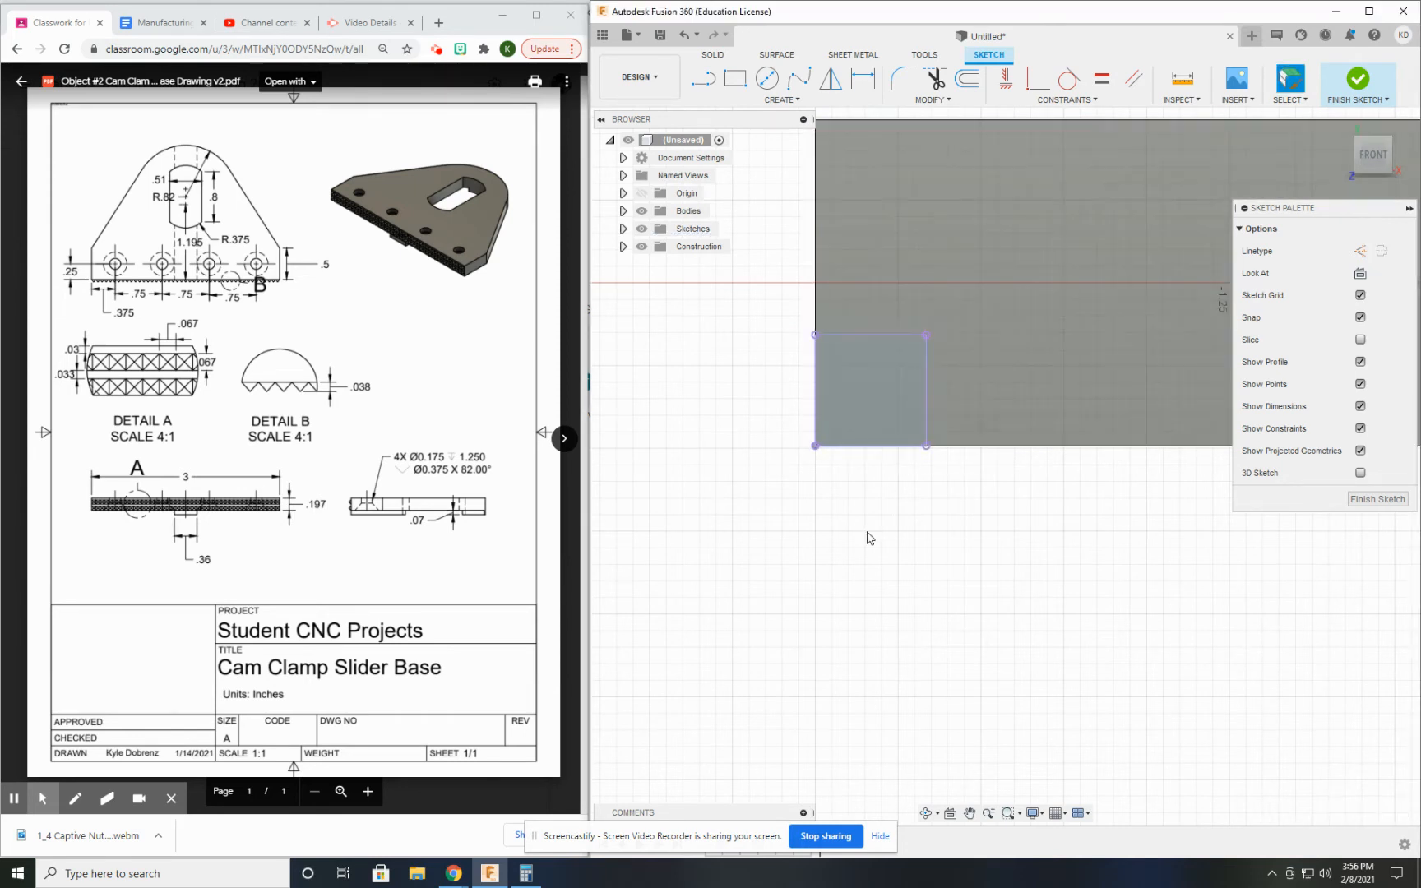
- Draw two construction lines along the diagonals of the projected square
{"action": "left_click", "coordinate": [758, 100]}
{"action": "left_click", "coordinate": [737, 116]}
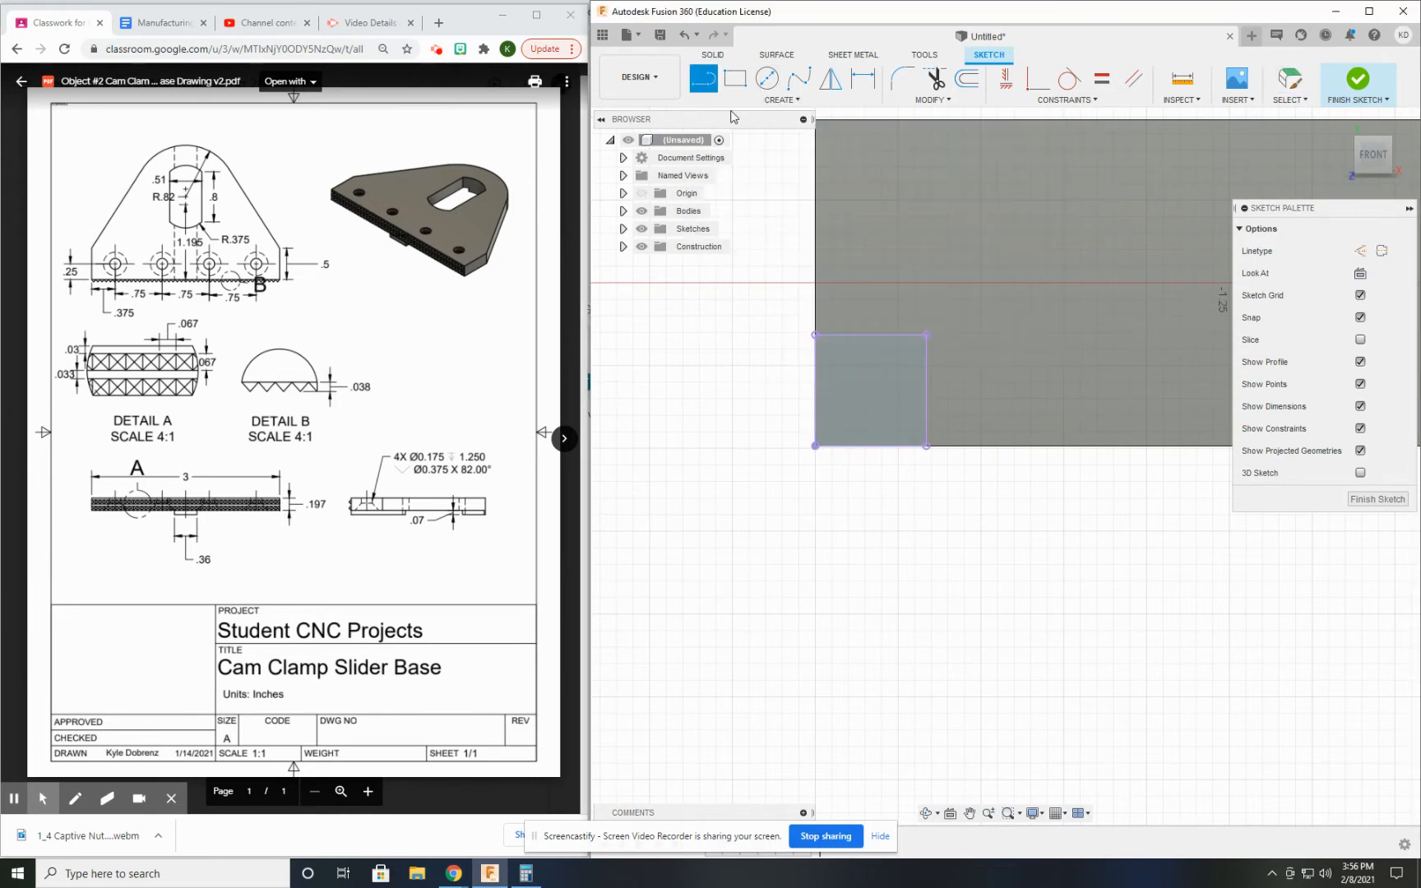
{"action": "left_click", "coordinate": [1360, 251]}
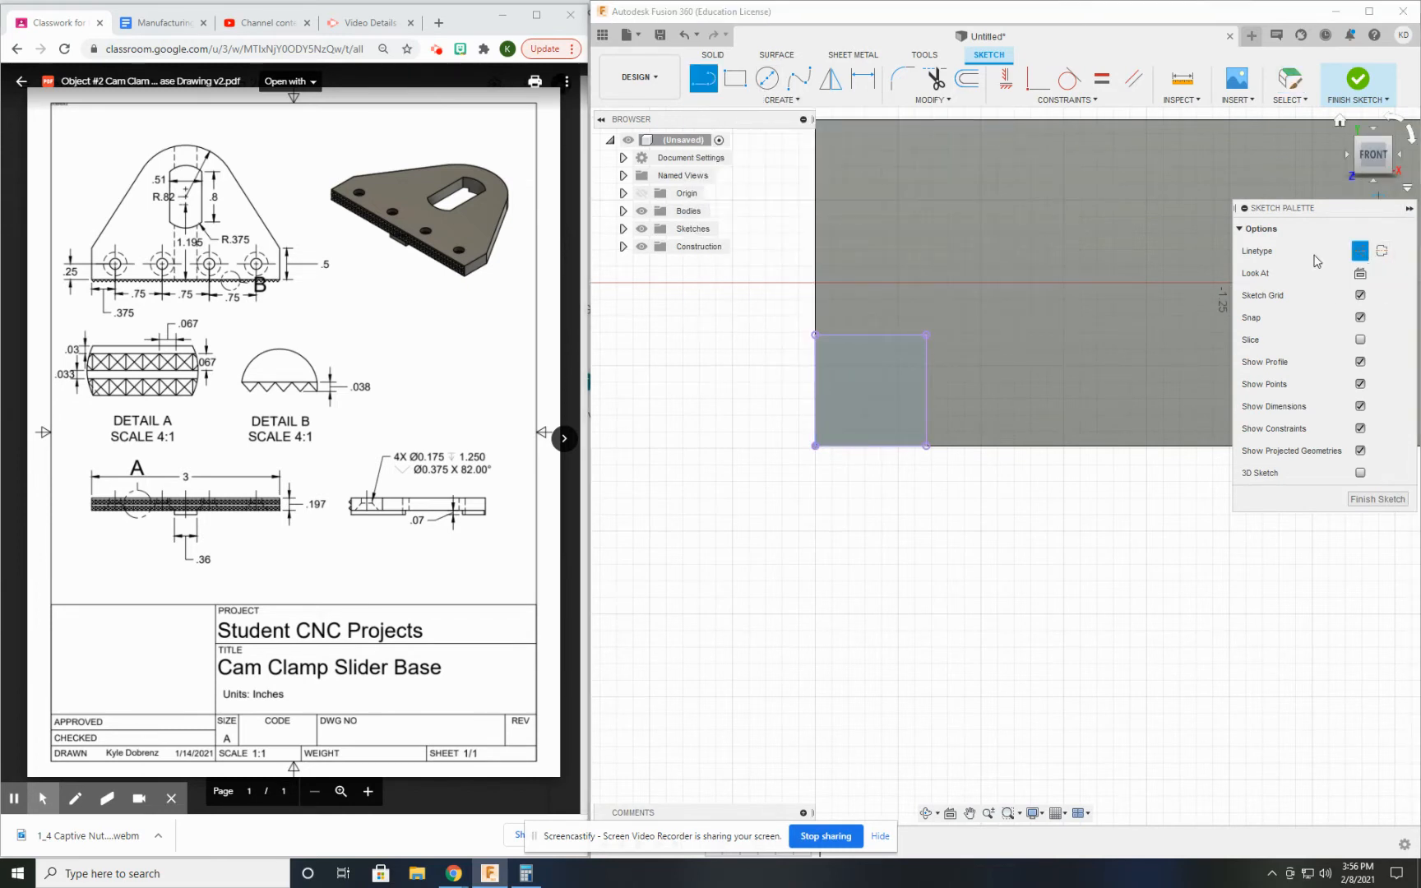
{"action": "left_click", "coordinate": [815, 335]}
{"action": "left_click", "coordinate": [926, 445]}
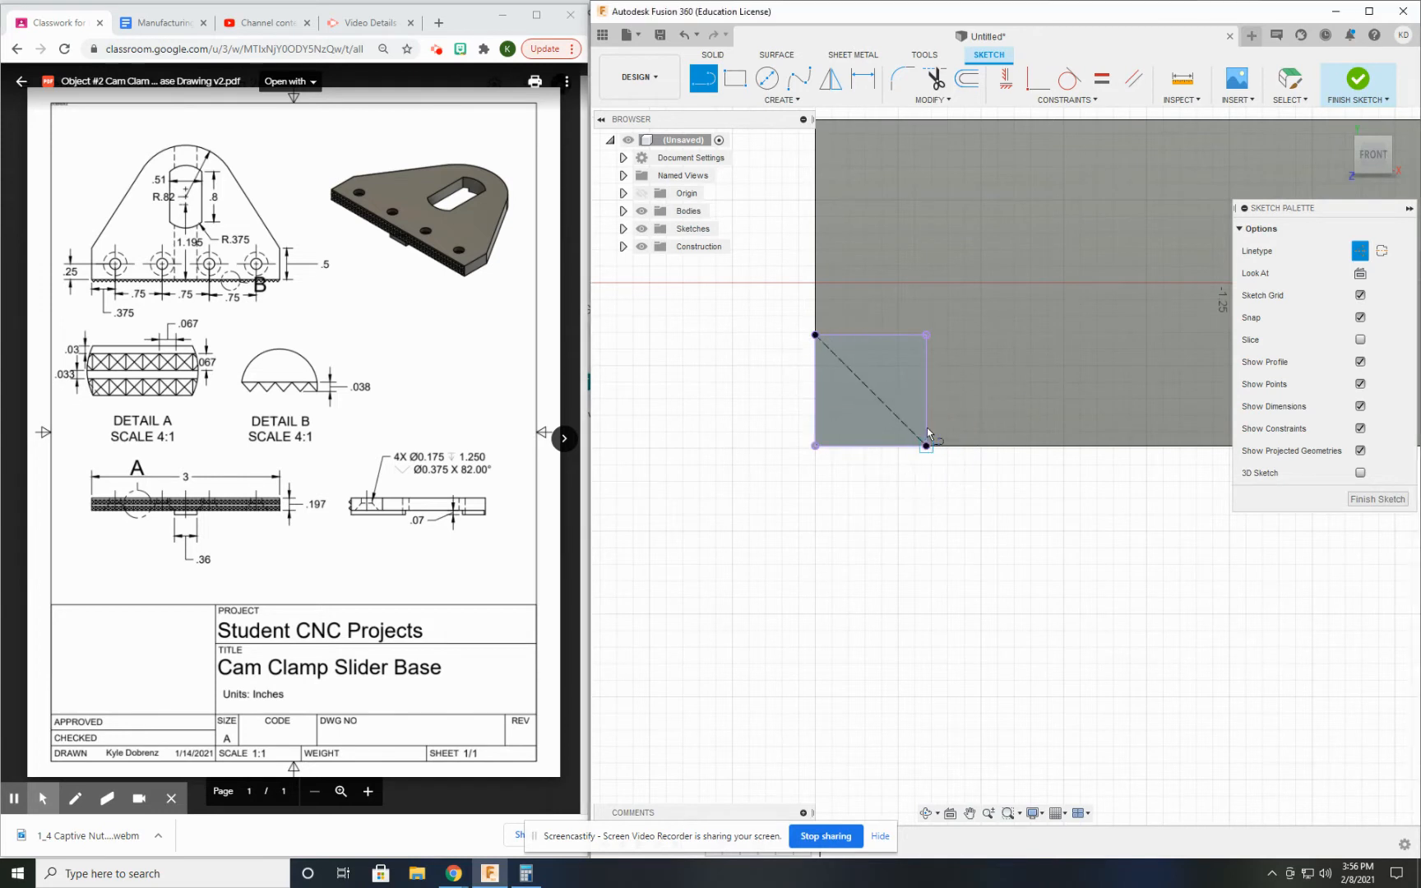
{"action": "left_click", "coordinate": [926, 335]}
{"action": "left_click", "coordinate": [815, 445]}
- Place a sketch point where the square's diagonals cross and finish the sketch
{"action": "left_click", "coordinate": [795, 103]}
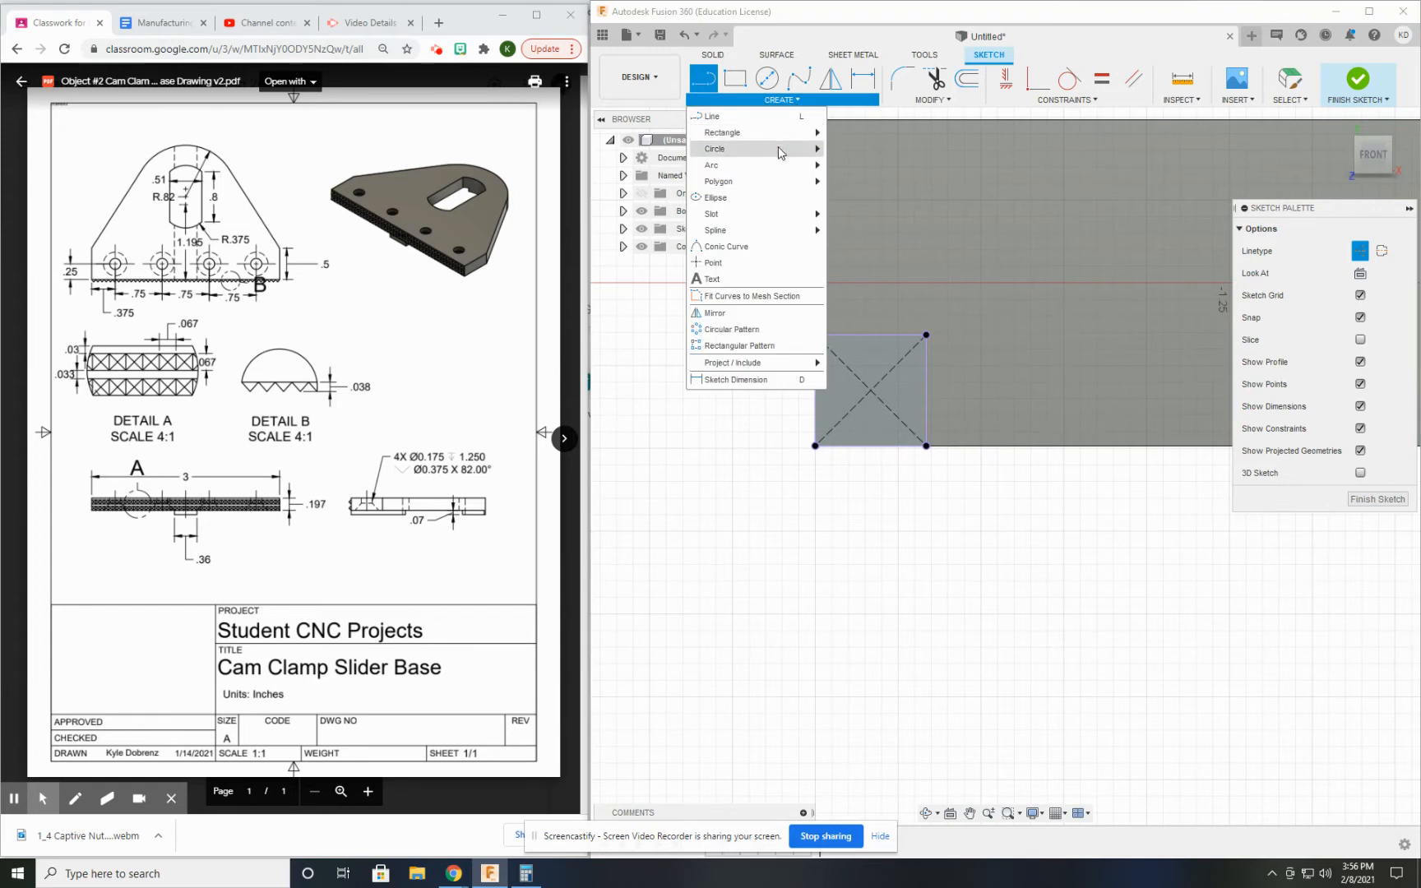
{"action": "left_click", "coordinate": [757, 265]}
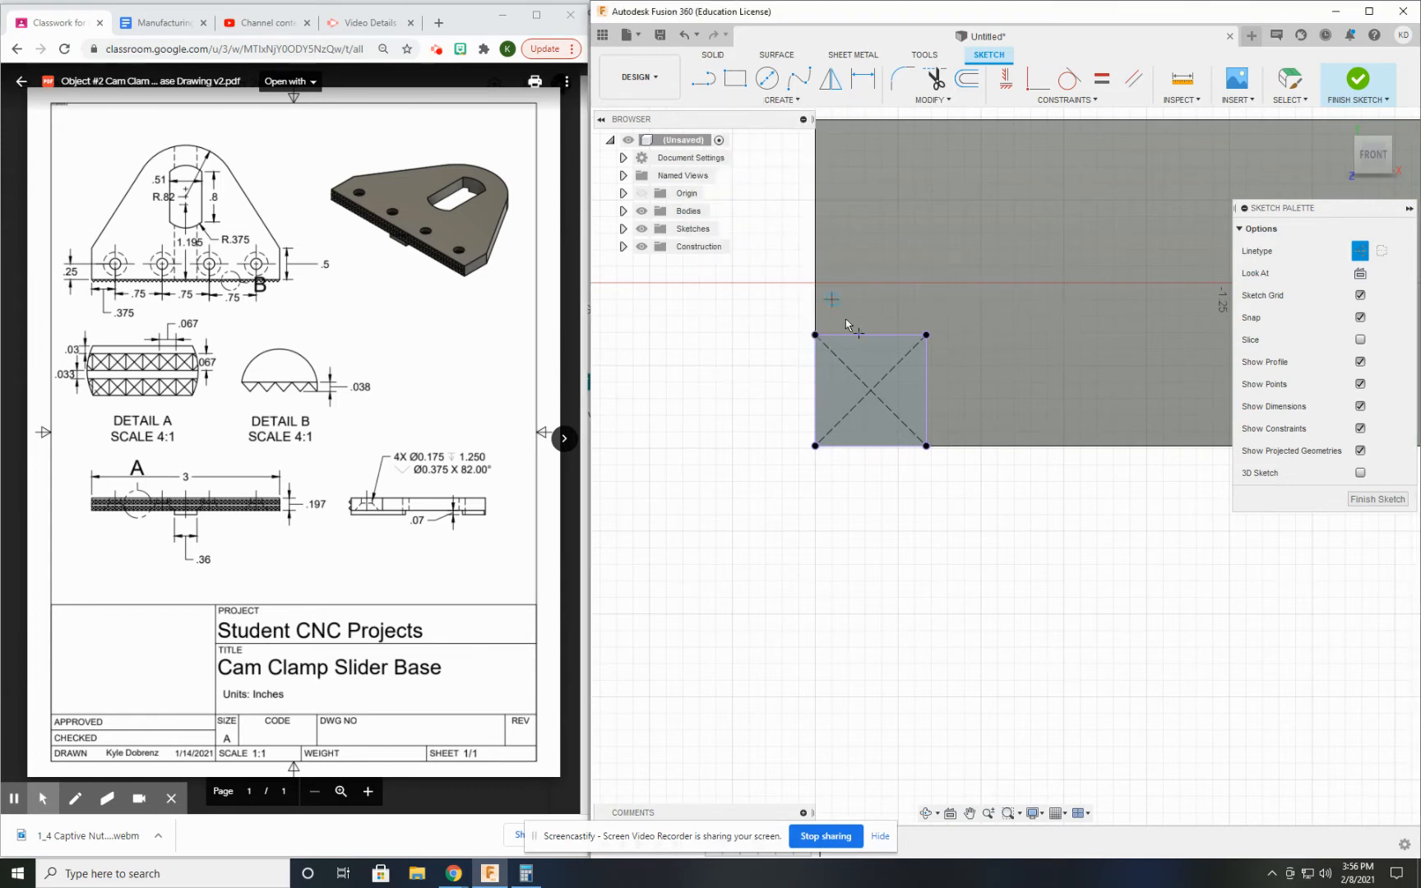
{"action": "left_click", "coordinate": [871, 389]}
{"action": "scroll", "coordinate": [913, 395], "scroll_direction": "down", "scroll_amount": 2}
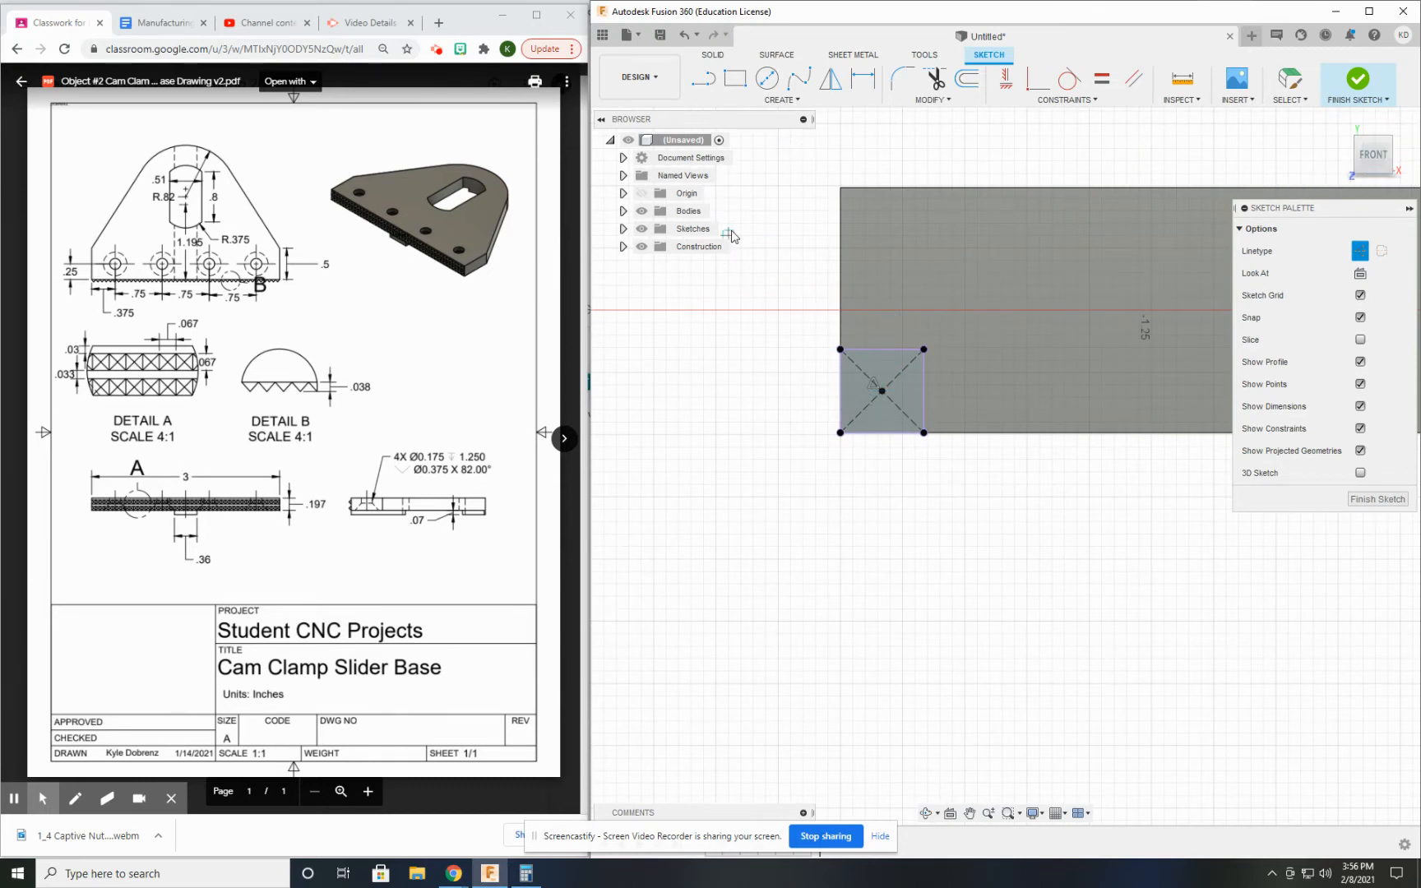
{"action": "left_click", "coordinate": [1357, 80]}
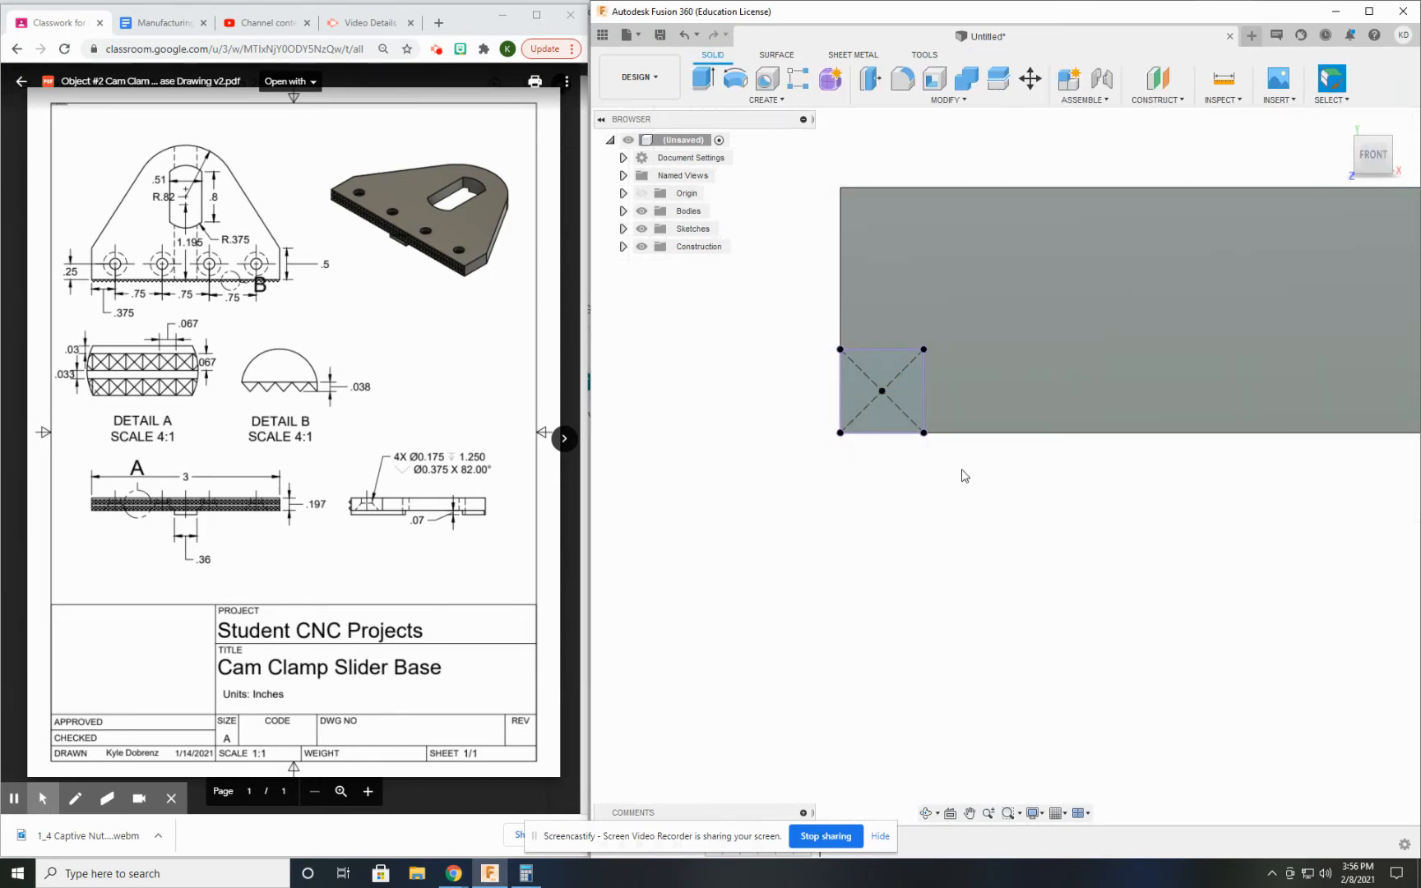
- Loft the corner square profile to the centre sketch point, joining the resulting pyramid tooth to the plate
{"action": "middle_click_drag", "start_coordinate": [961, 473], "coordinate": [940, 387], "text": "shift"}
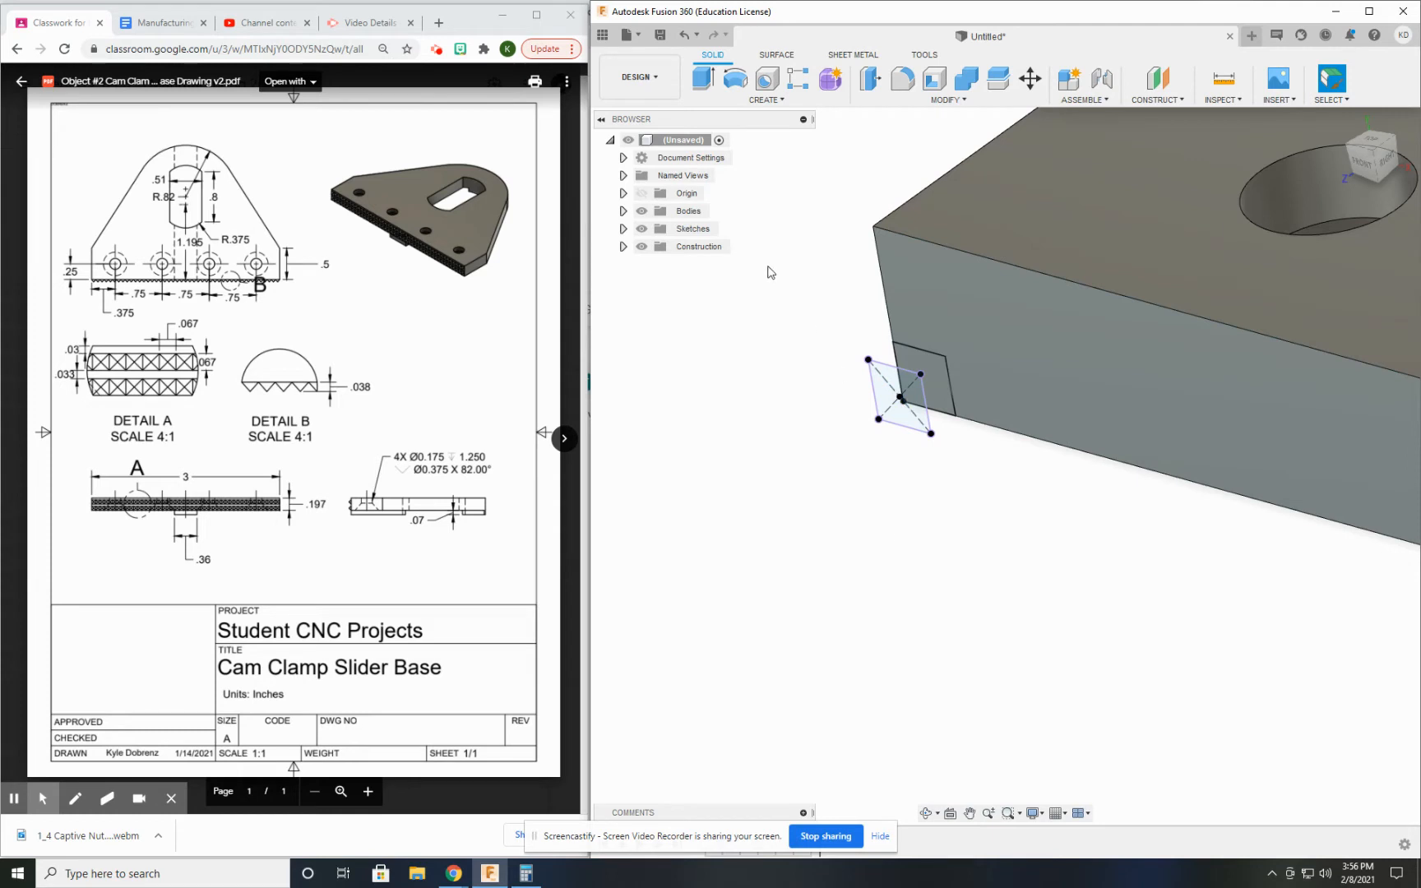
{"action": "left_click", "coordinate": [763, 99]}
{"action": "left_click", "coordinate": [737, 231]}
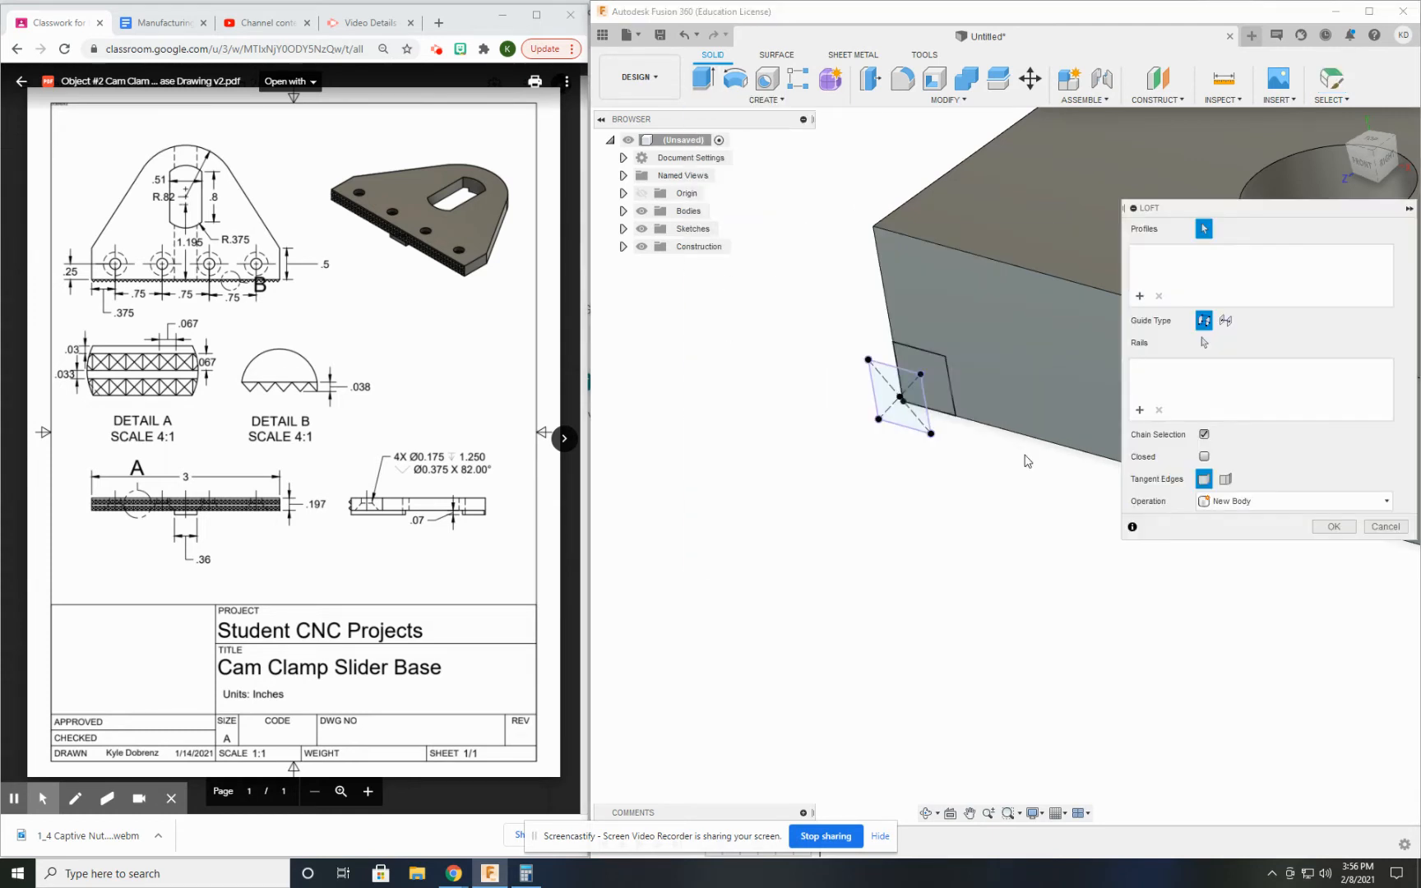
{"action": "left_click", "coordinate": [944, 384]}
{"action": "scroll", "coordinate": [880, 394], "scroll_direction": "up", "scroll_amount": 2}
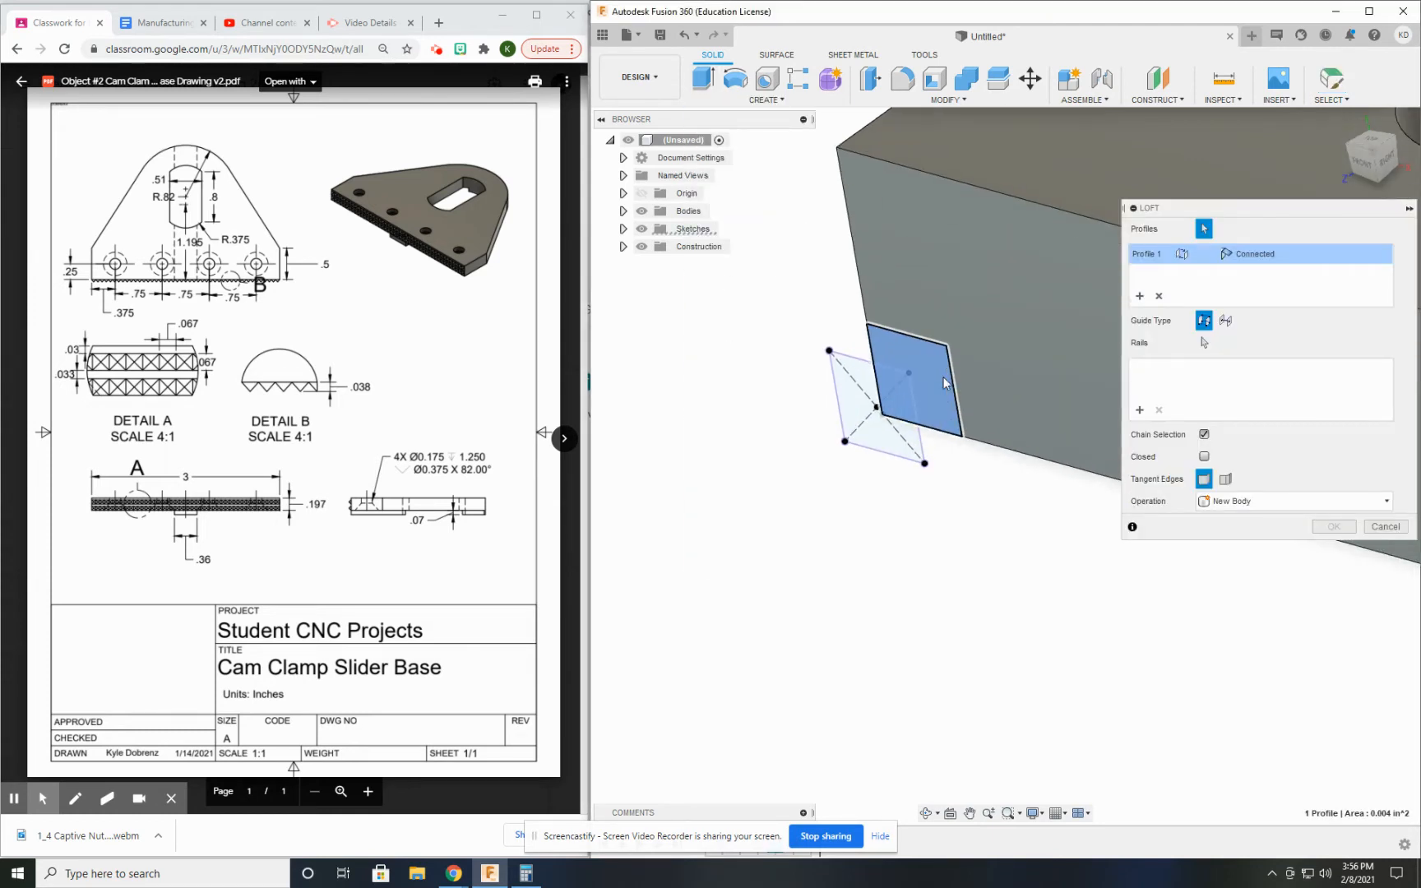
{"action": "left_click", "coordinate": [880, 409]}
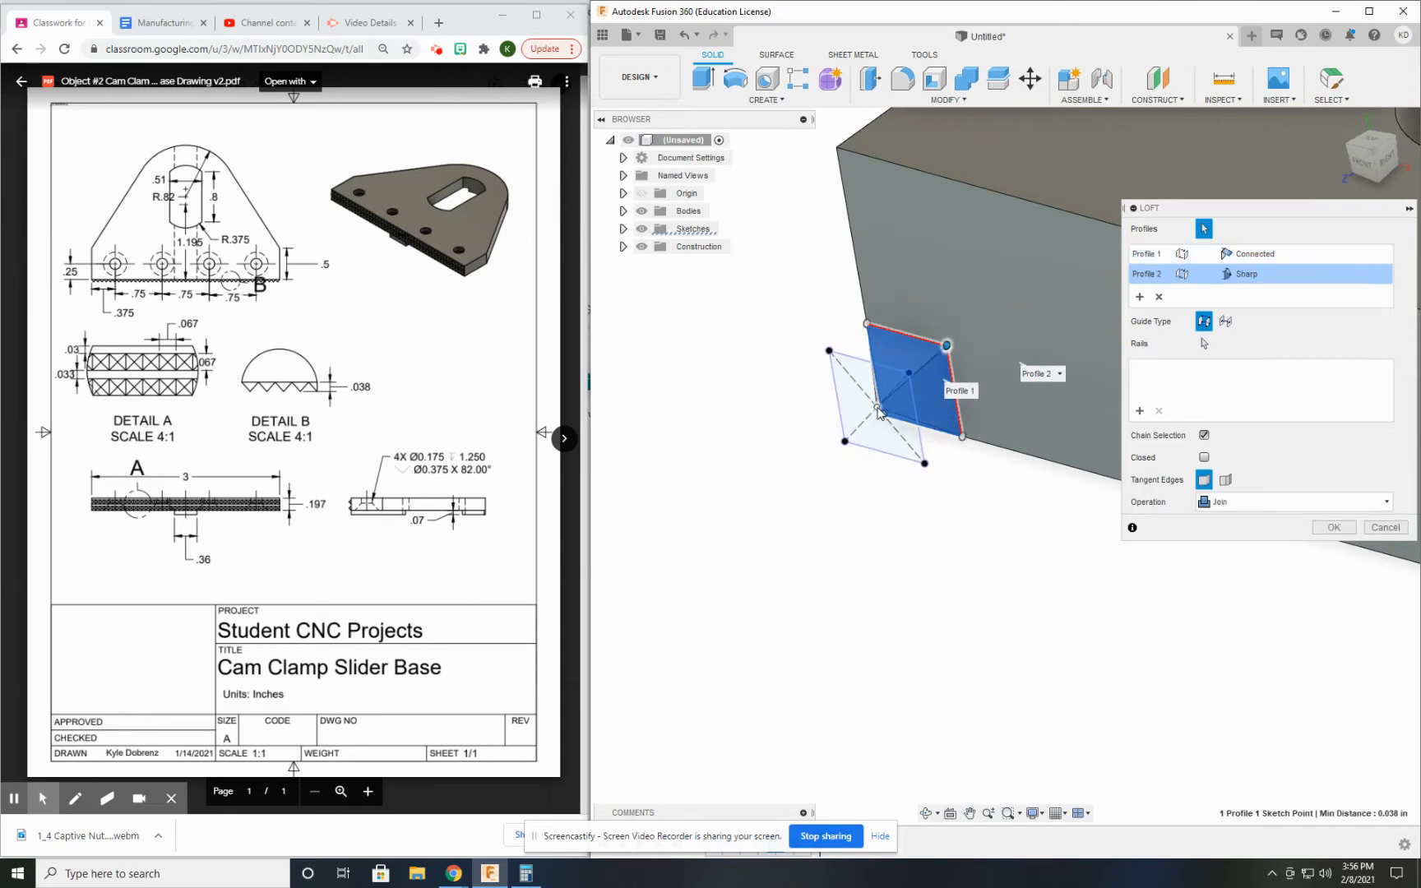
{"action": "middle_click_drag", "start_coordinate": [880, 408], "coordinate": [970, 380], "text": "shift"}
{"action": "middle_click_drag", "start_coordinate": [1054, 377], "coordinate": [921, 362], "text": "shift"}
{"action": "left_click", "coordinate": [1334, 527]}
{"action": "middle_click_drag", "start_coordinate": [1018, 365], "coordinate": [910, 396], "text": "shift"}
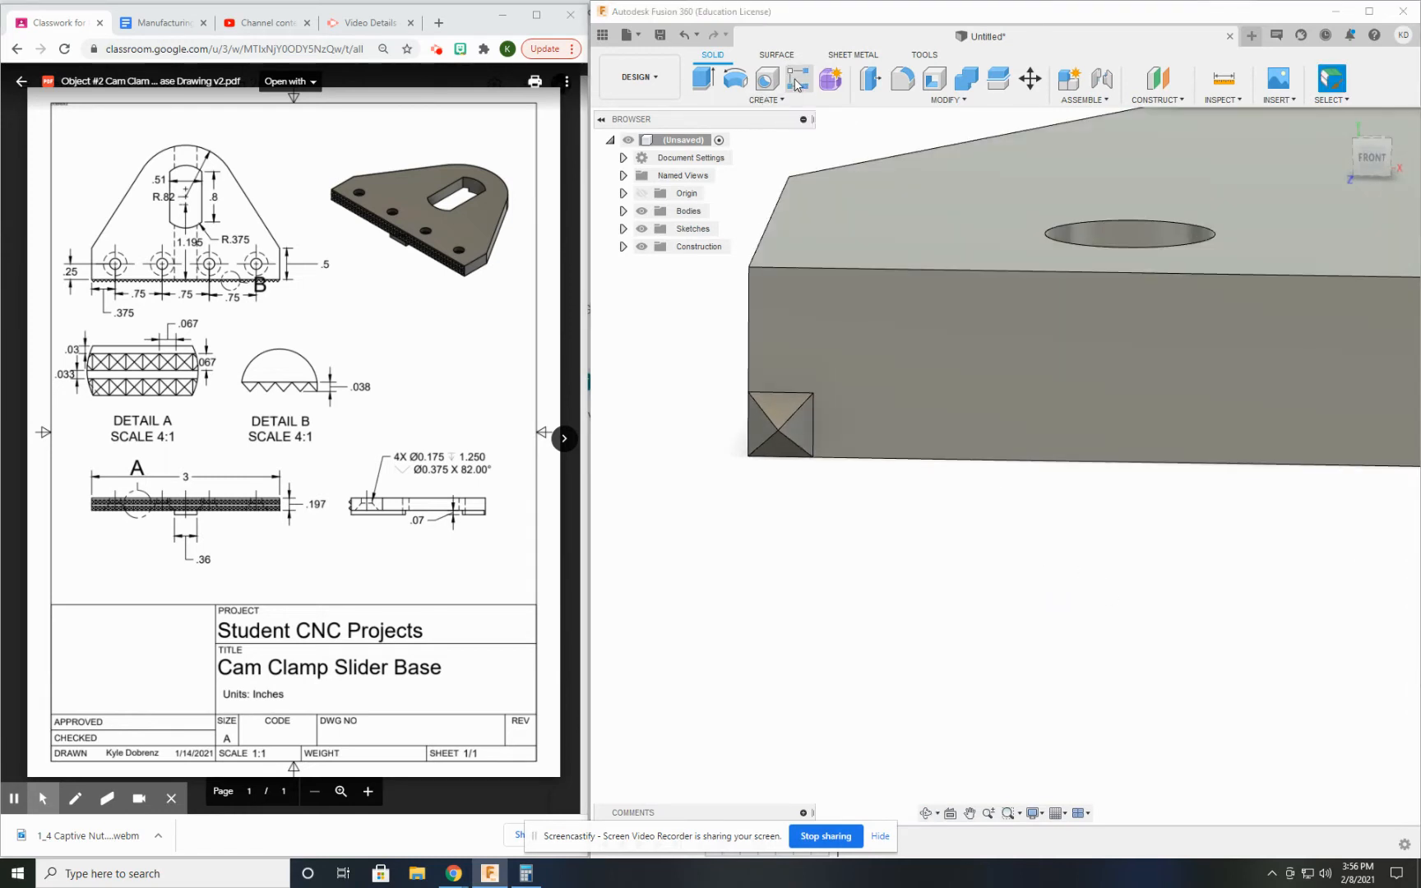
- Start a rectangular pattern of type Features with the pyramid loft as the object to repeat
{"action": "left_click", "coordinate": [798, 78]}
{"action": "left_click", "coordinate": [1320, 230]}
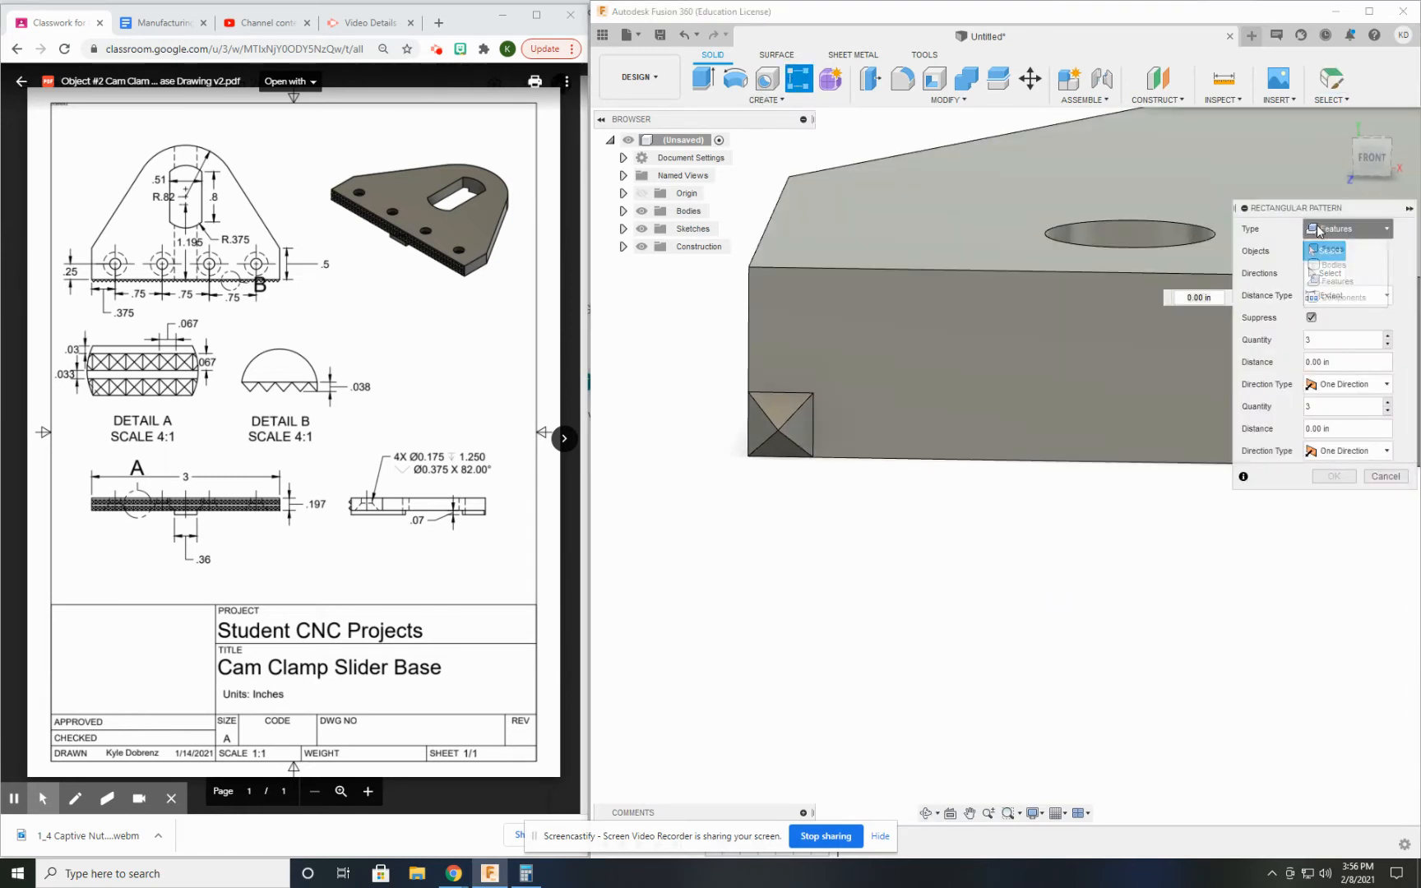
{"action": "left_click", "coordinate": [1337, 281]}
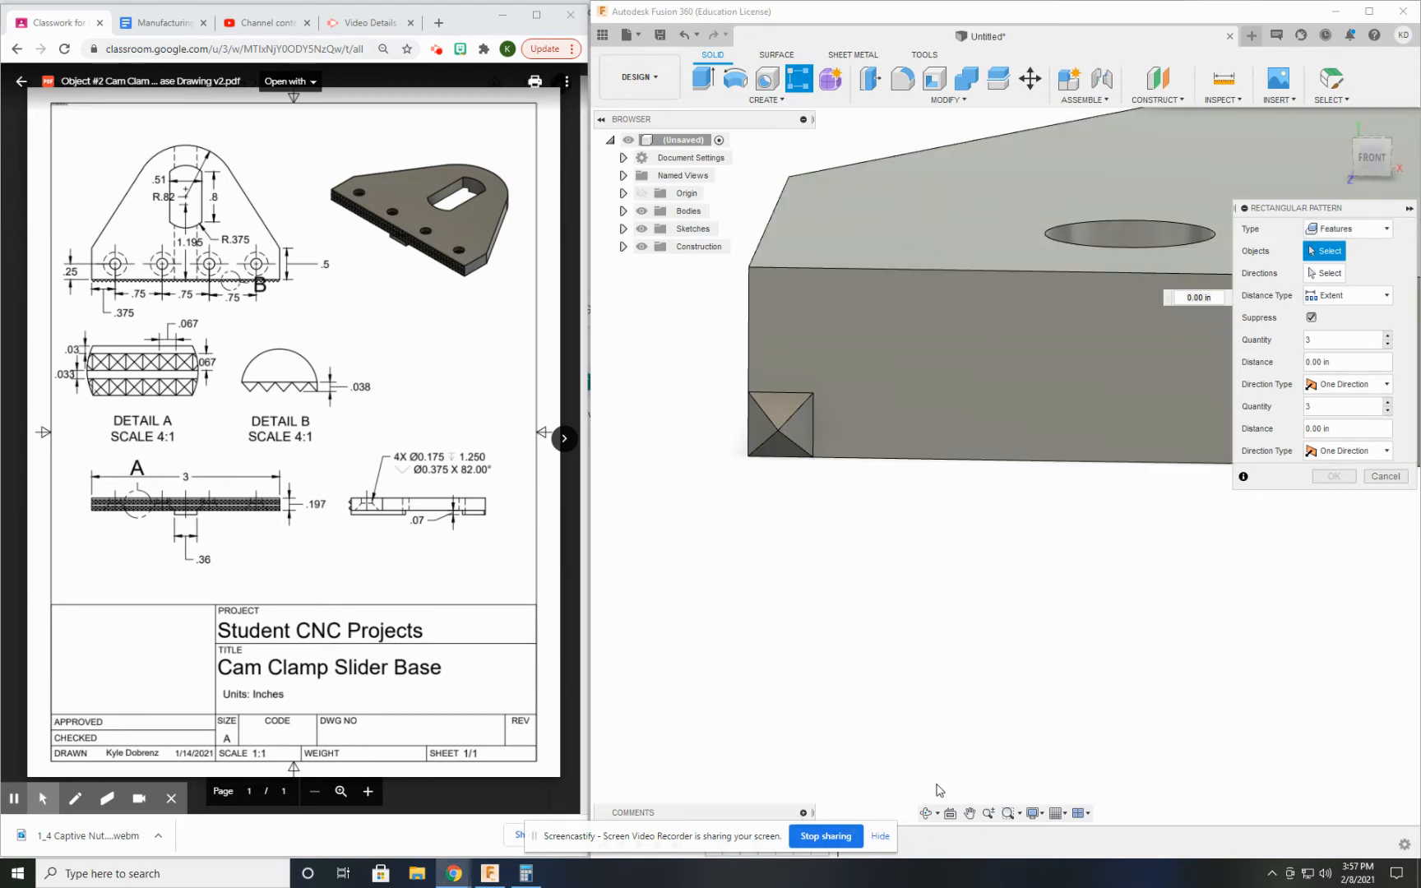
{"action": "scroll", "coordinate": [954, 757], "scroll_direction": "up", "scroll_amount": 1}
{"action": "scroll", "coordinate": [983, 718], "scroll_direction": "down", "scroll_amount": 2}
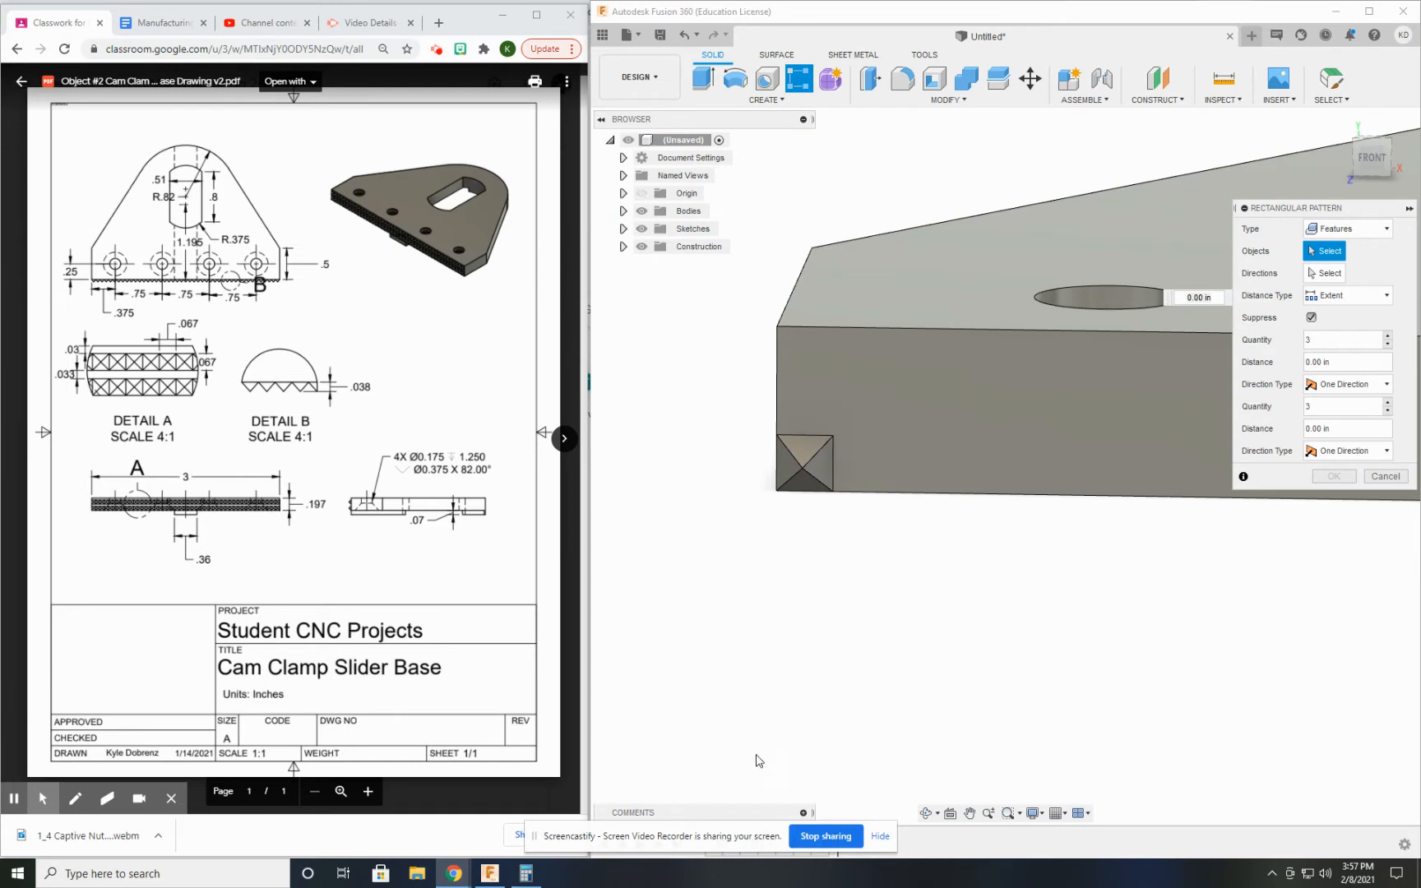
{"action": "left_click", "coordinate": [881, 836]}
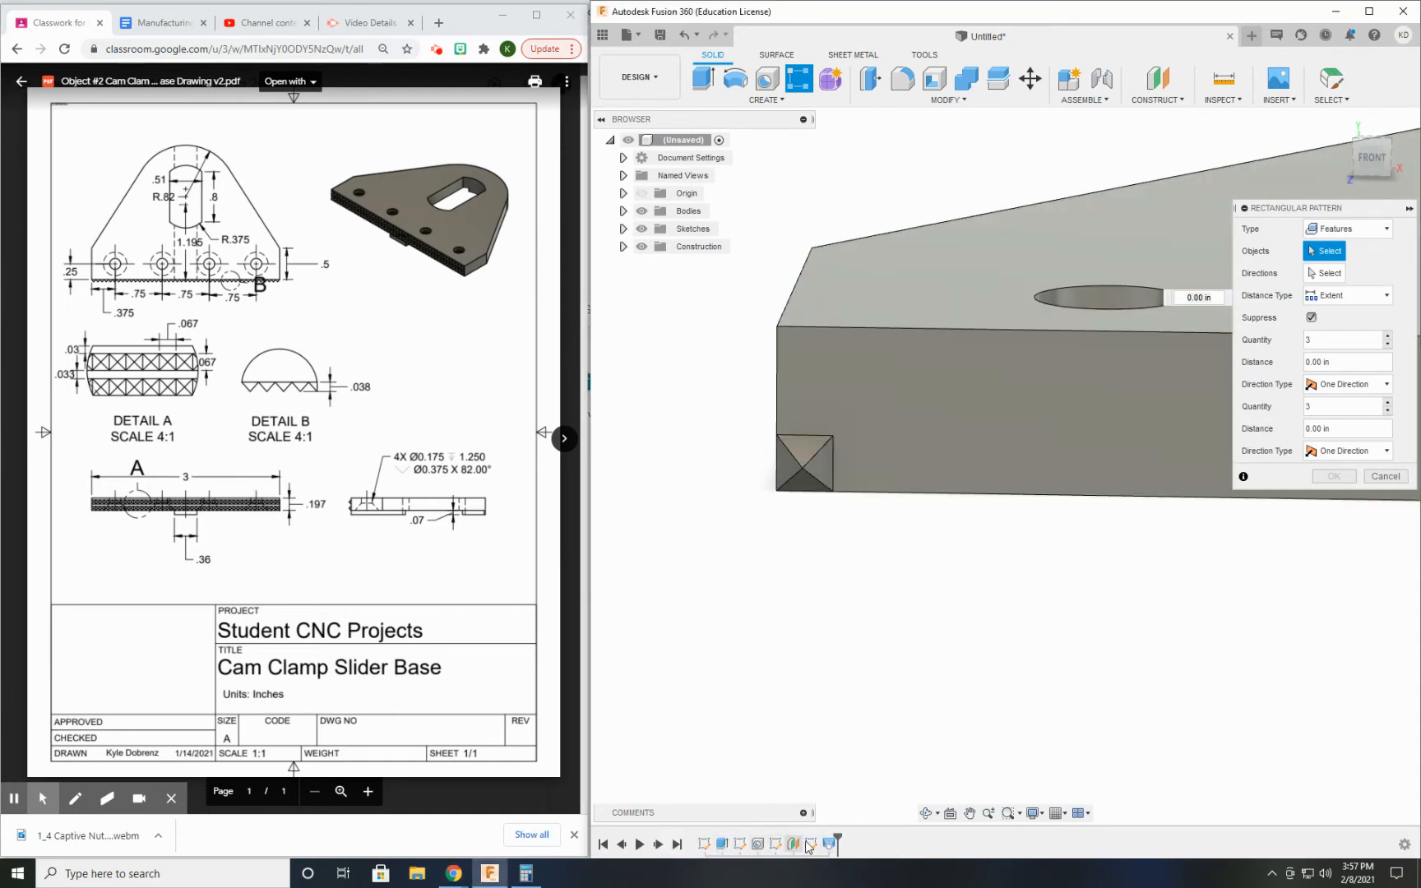
{"action": "left_click", "coordinate": [832, 845]}
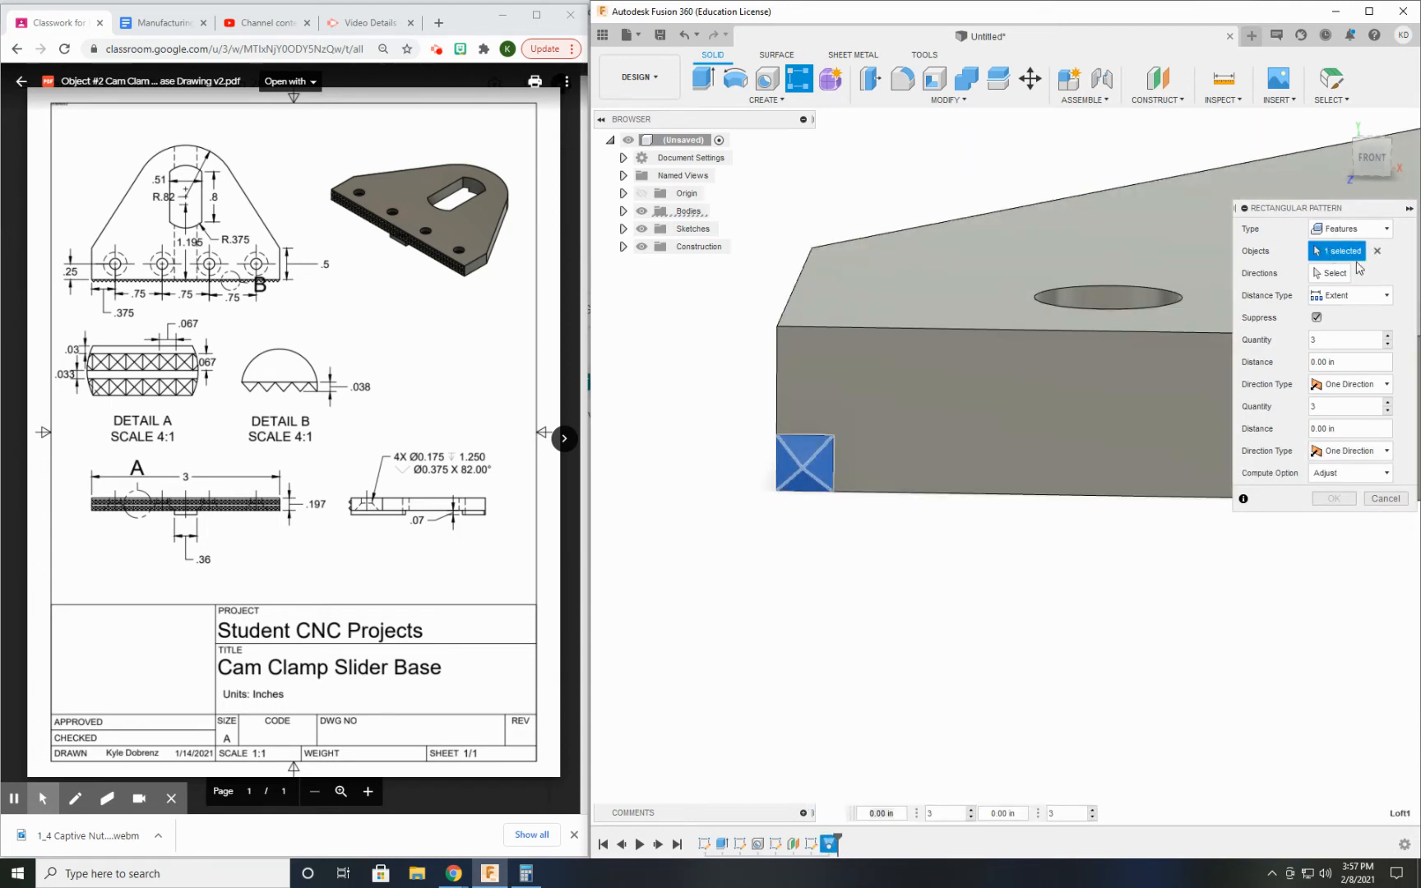
- Set the pattern directions along the front face's bottom edge and its short vertical edge beside the tooth
{"action": "left_click", "coordinate": [1325, 274]}
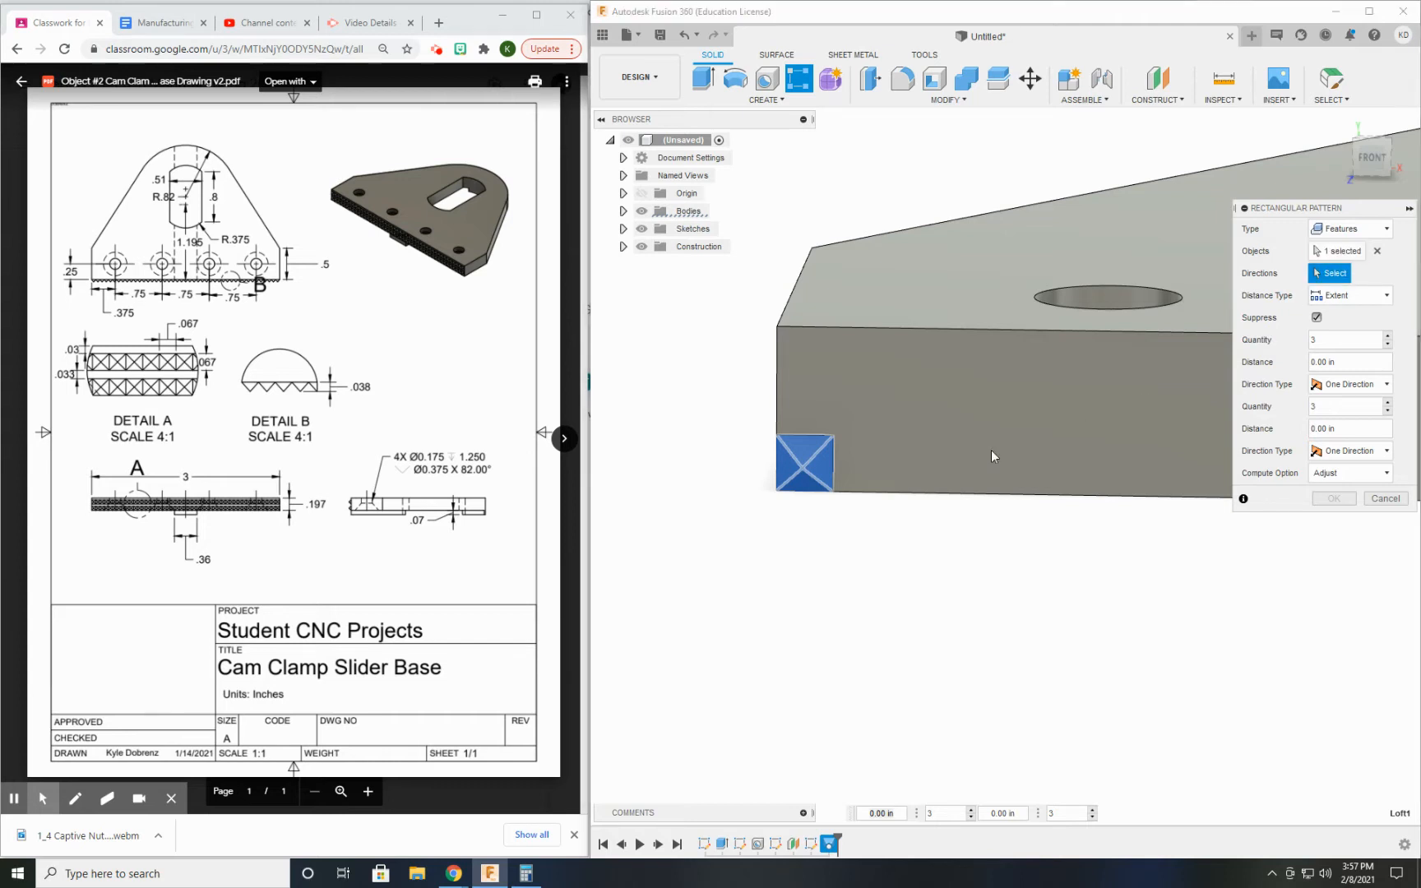
{"action": "left_click", "coordinate": [971, 491]}
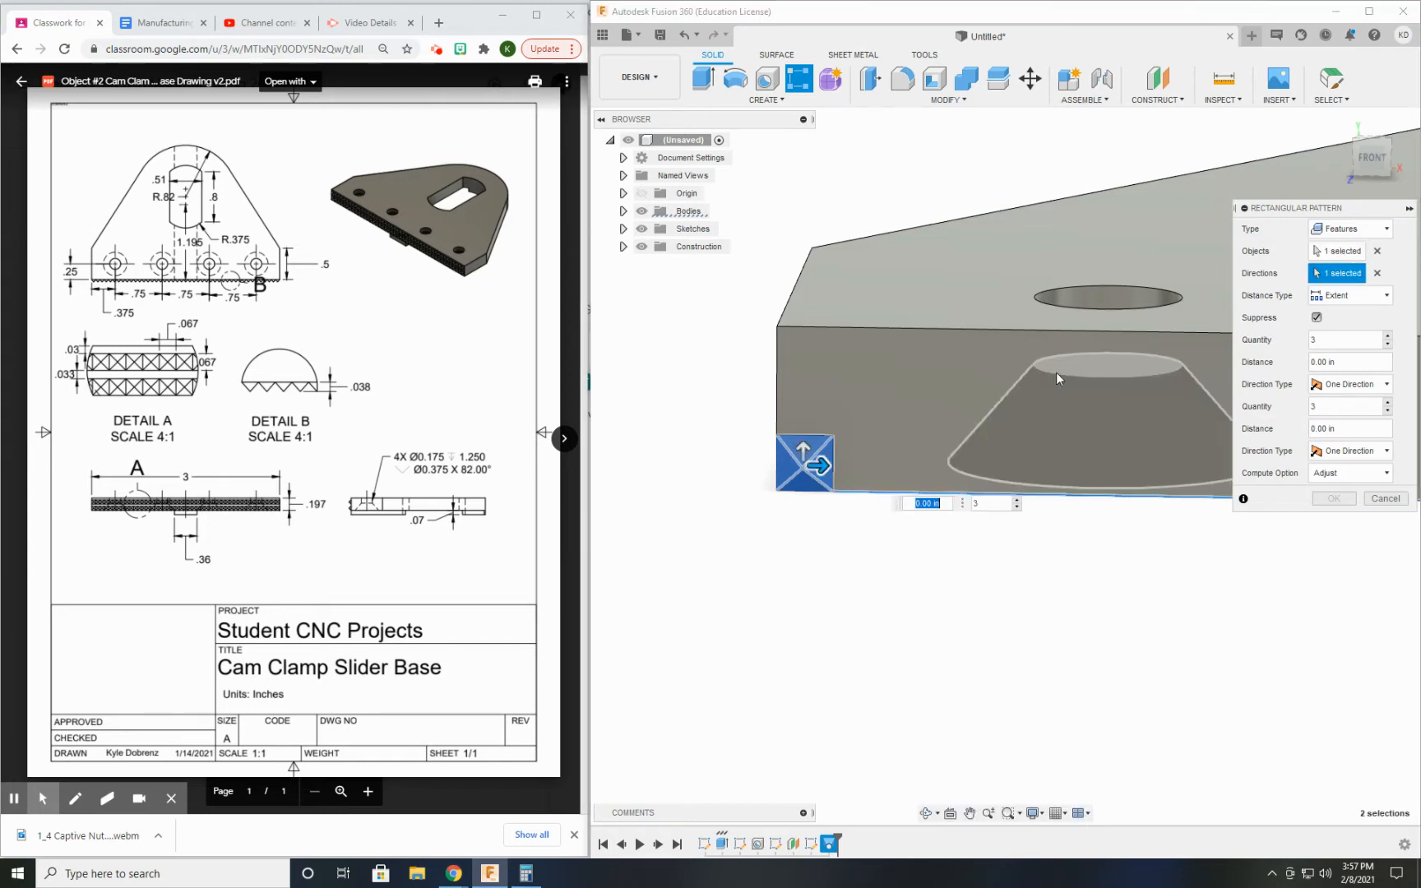
{"action": "middle_click_drag", "start_coordinate": [1056, 372], "coordinate": [871, 365]}
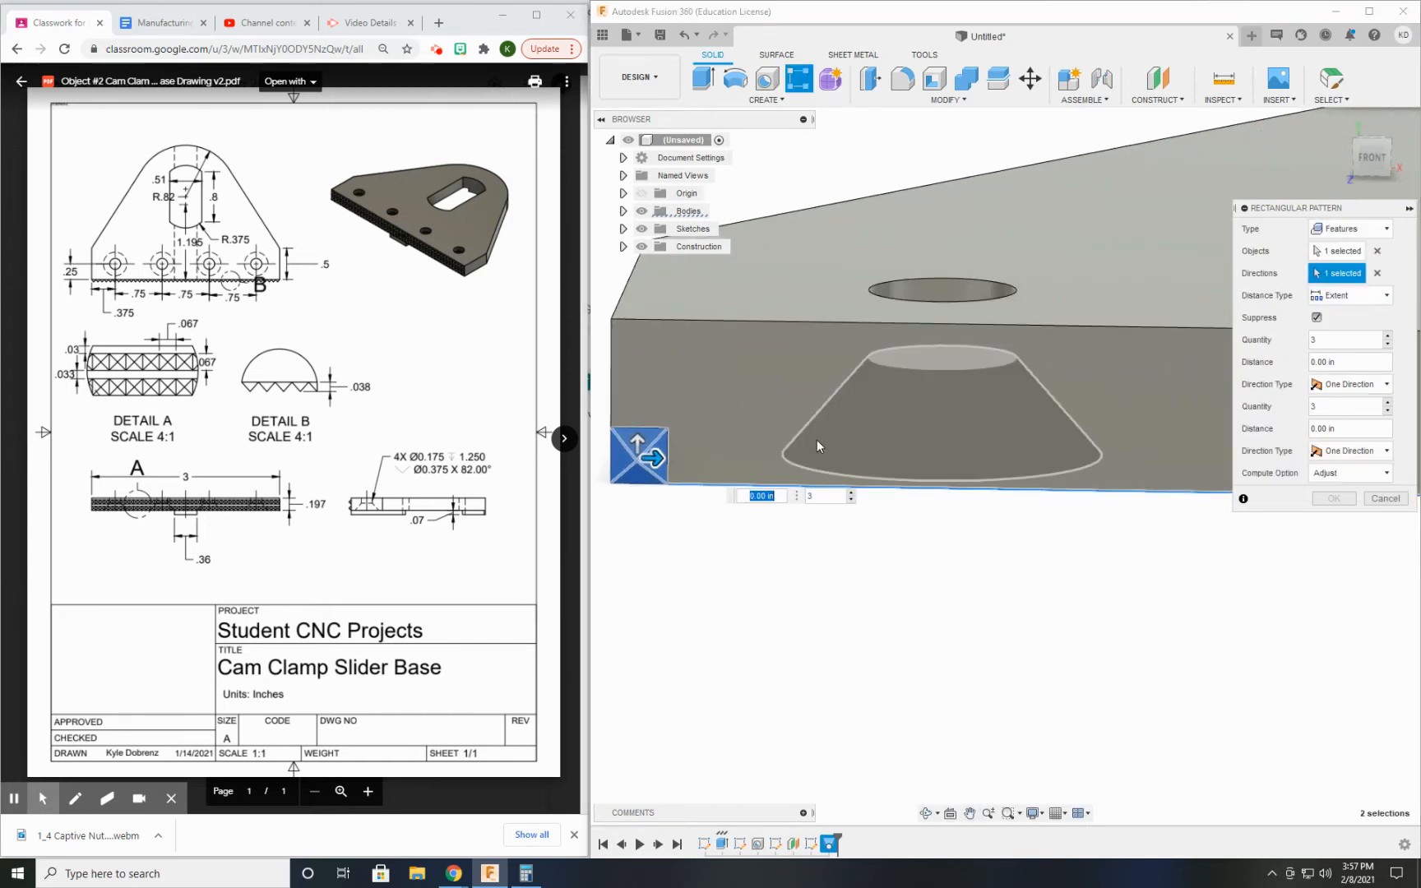
{"action": "left_click", "coordinate": [612, 409]}
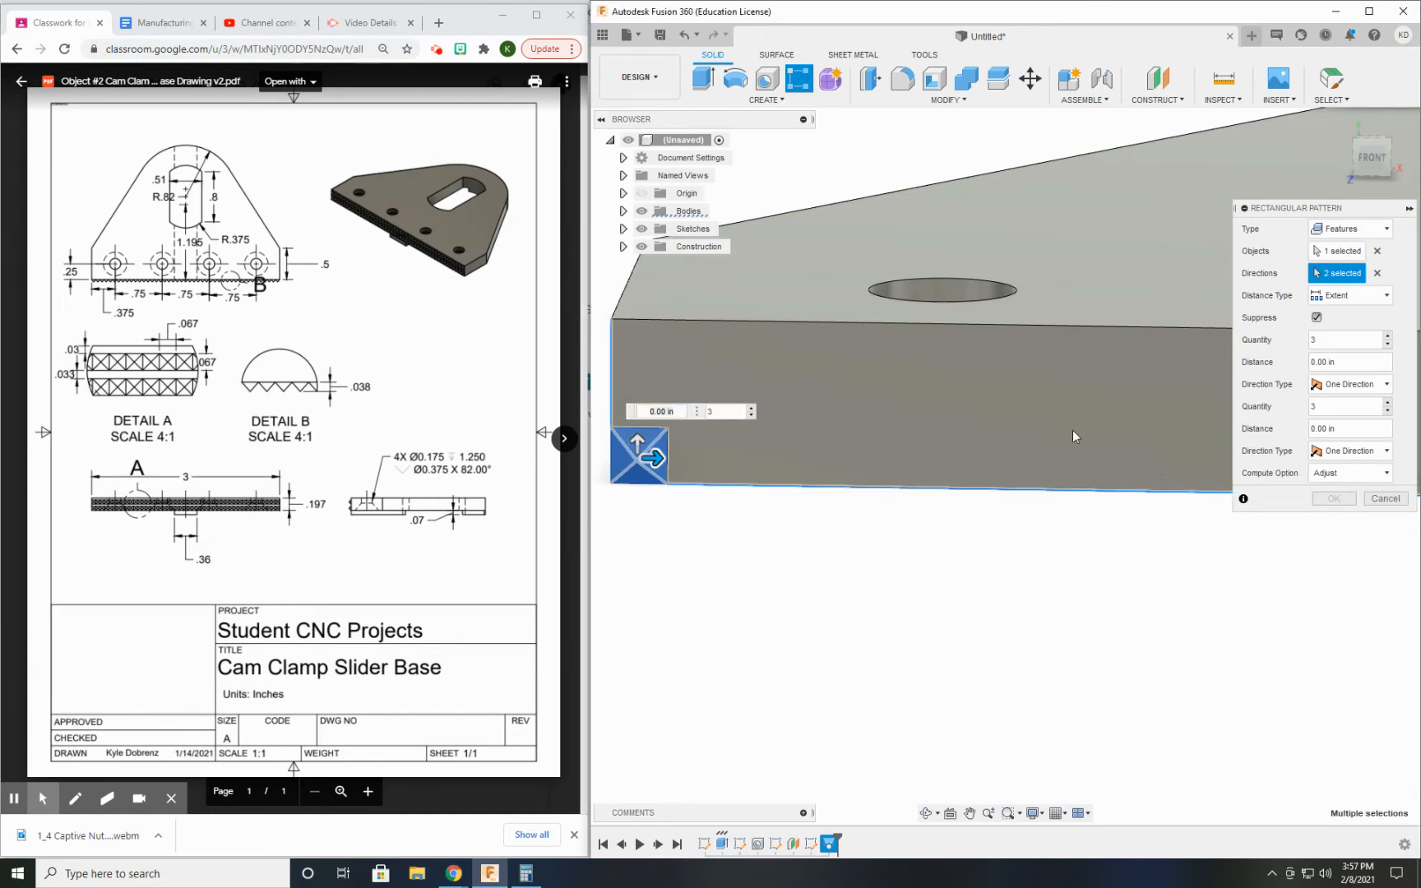
{"action": "scroll", "coordinate": [892, 433], "scroll_direction": "down", "scroll_amount": 1}
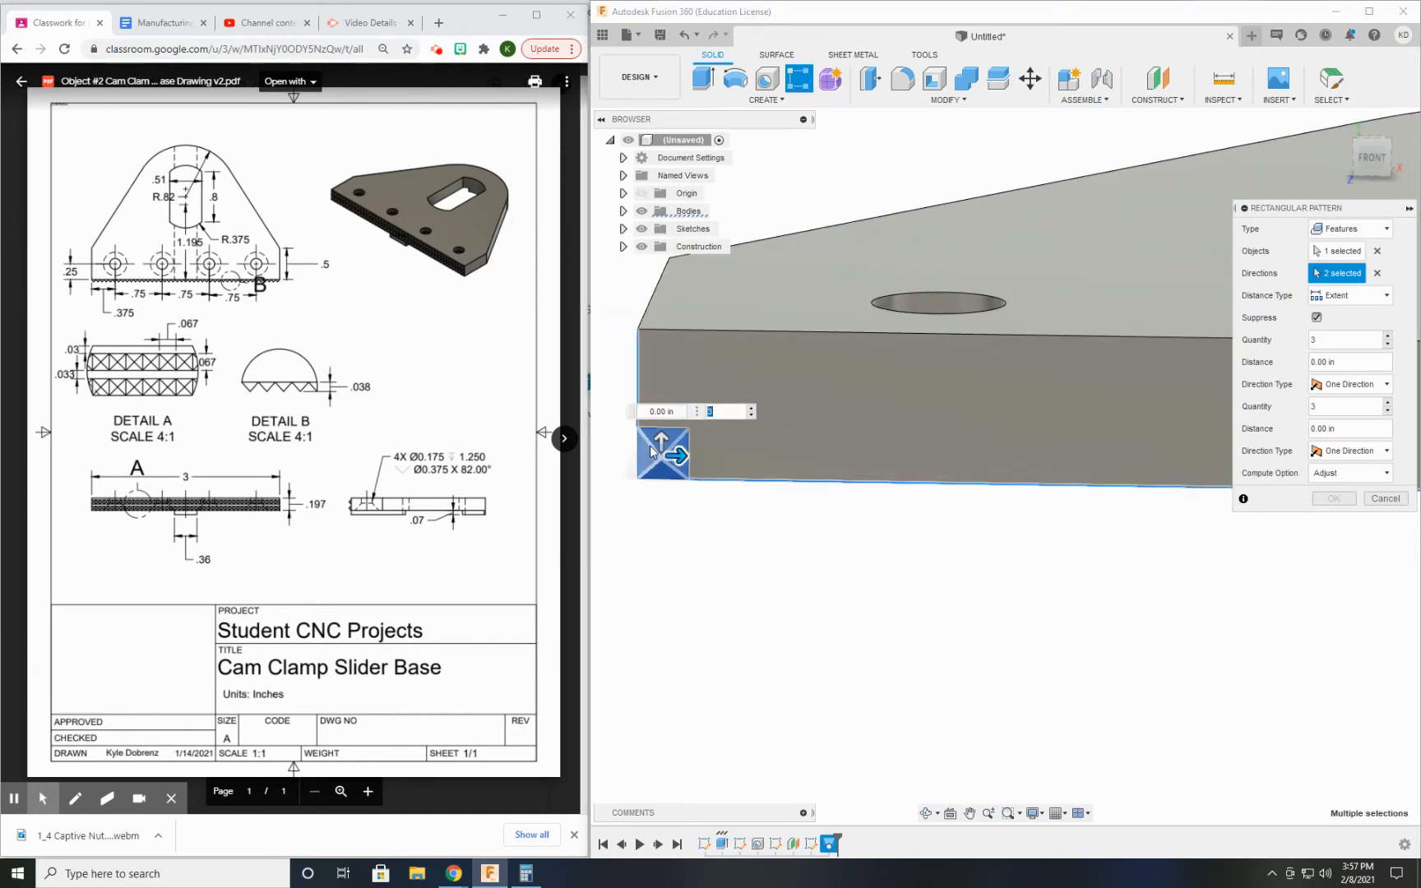
- Set the pattern along the bottom edge to a quantity of 45 over a distance of 3-.067 in
{"action": "left_click", "coordinate": [681, 454]}
{"action": "scroll", "coordinate": [681, 450], "scroll_direction": "down", "scroll_amount": 4}
{"action": "middle_click_drag", "start_coordinate": [683, 449], "coordinate": [703, 424]}
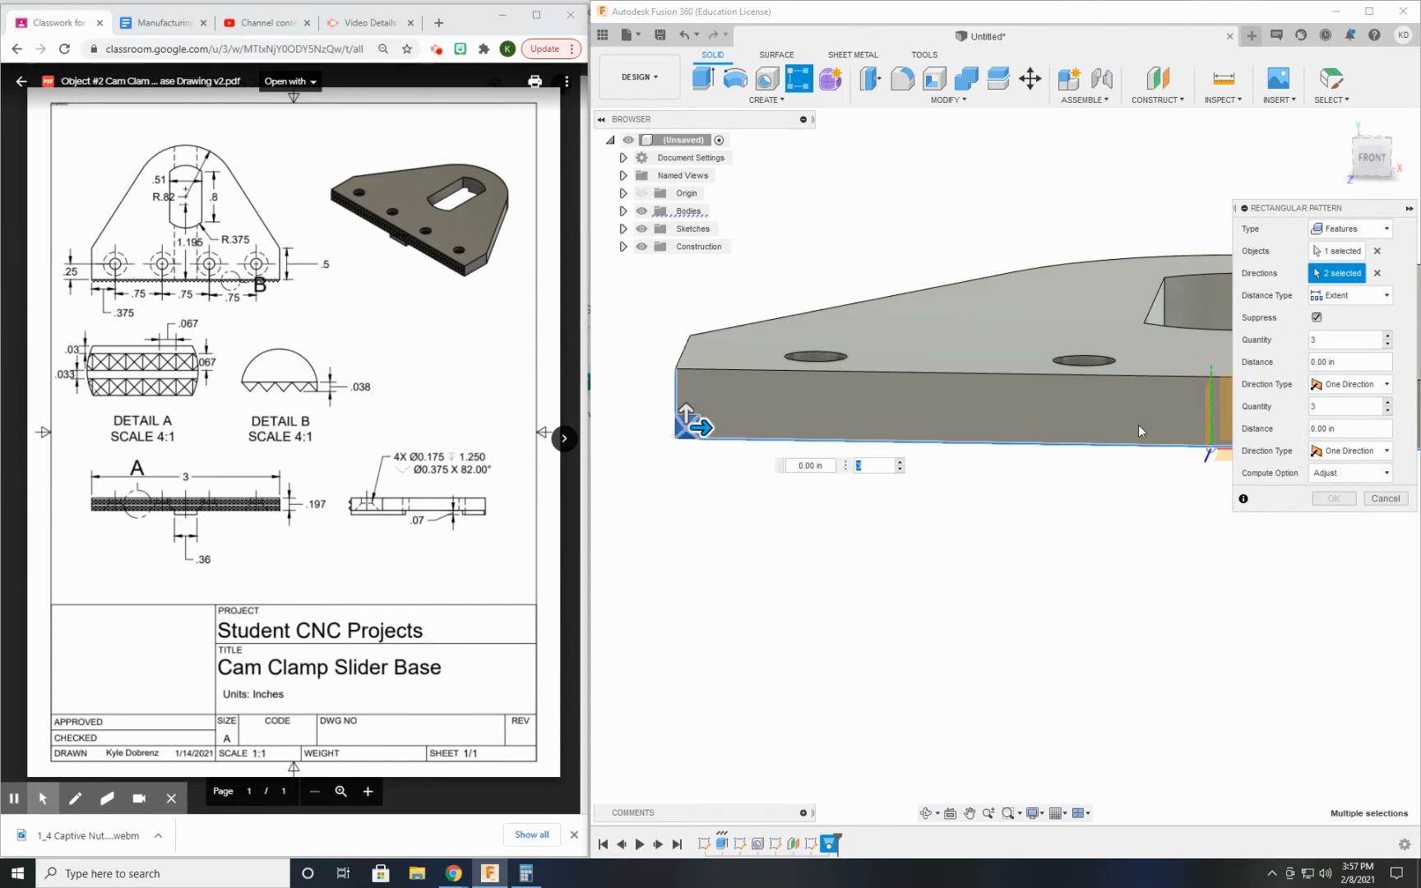
{"action": "key", "text": "Tab"}
{"action": "scroll", "coordinate": [1313, 525], "scroll_direction": "down", "scroll_amount": 3}
{"action": "middle_click_drag", "start_coordinate": [1123, 574], "coordinate": [907, 565]}
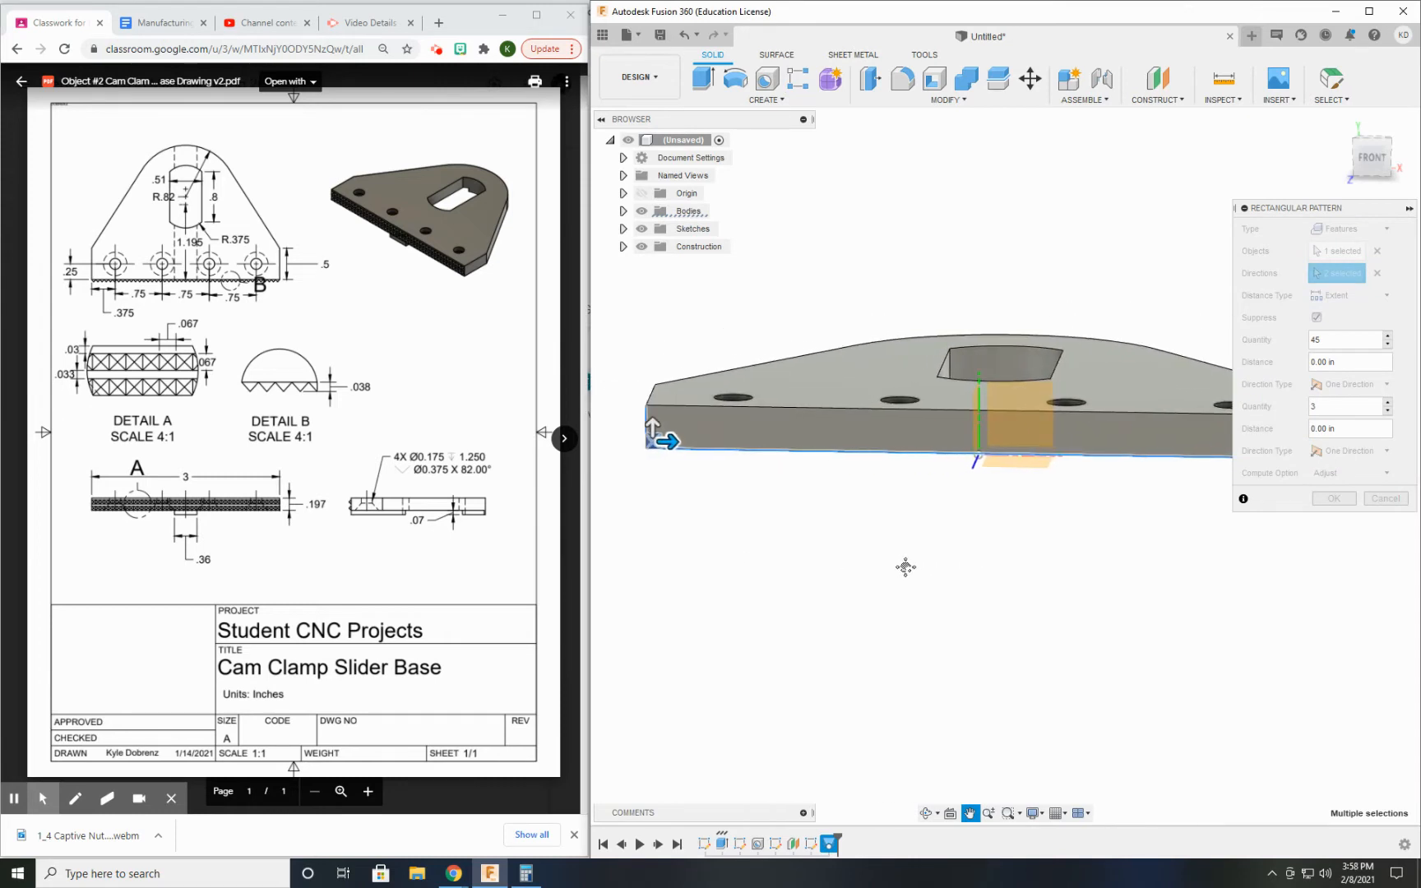
{"action": "left_click", "coordinate": [1349, 362]}
{"action": "type", "text": "3-.067"}
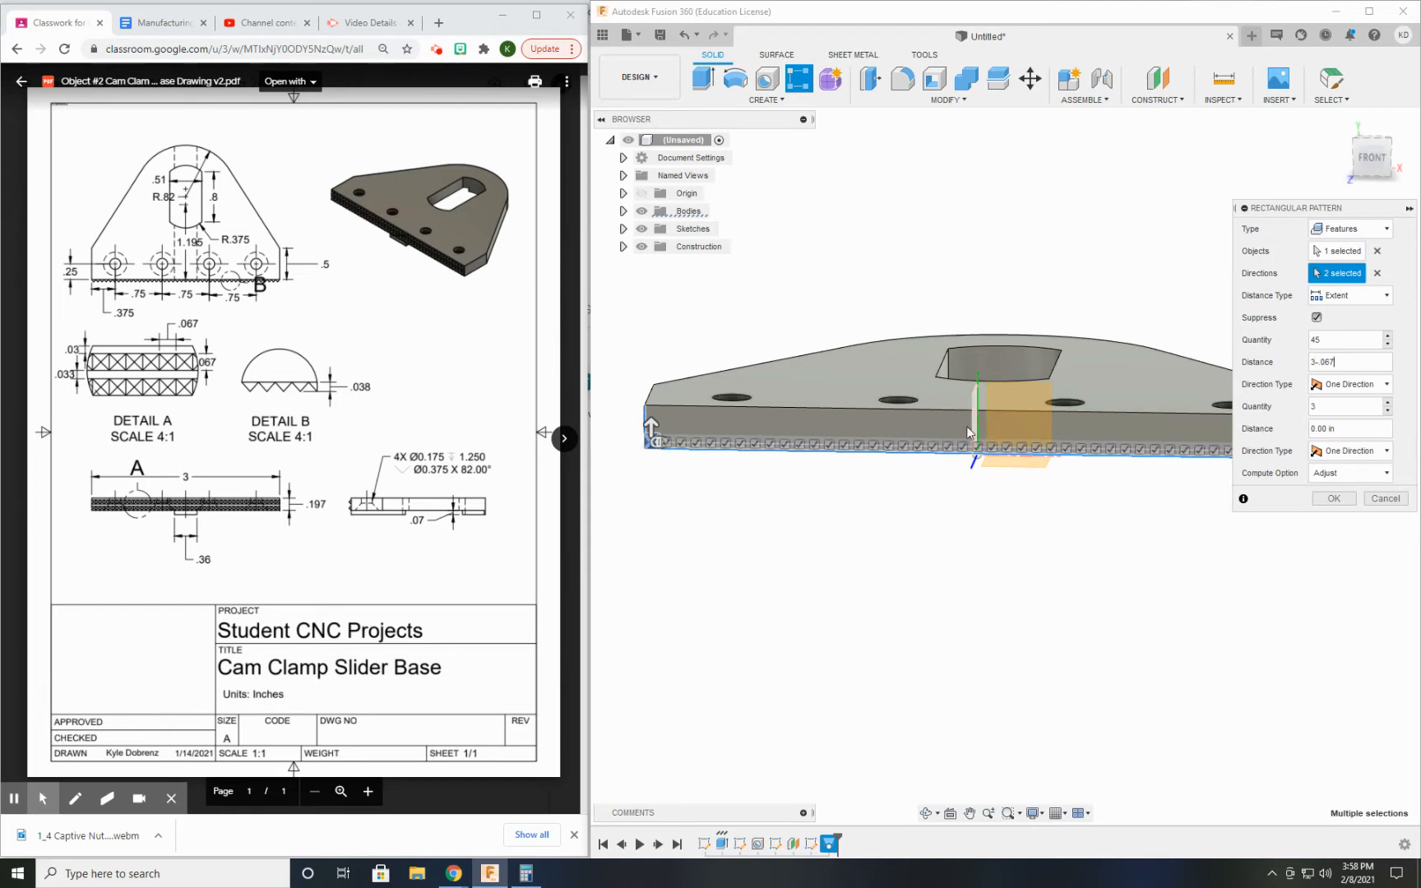
- Examine the previewed row of teeth along the front edge for spacing and fit within the plate's length
{"action": "scroll", "coordinate": [742, 469], "scroll_direction": "up", "scroll_amount": 5}
{"action": "scroll", "coordinate": [679, 446], "scroll_direction": "up", "scroll_amount": 1}
{"action": "scroll", "coordinate": [689, 451], "scroll_direction": "down", "scroll_amount": 1}
{"action": "scroll", "coordinate": [690, 451], "scroll_direction": "up", "scroll_amount": 2}
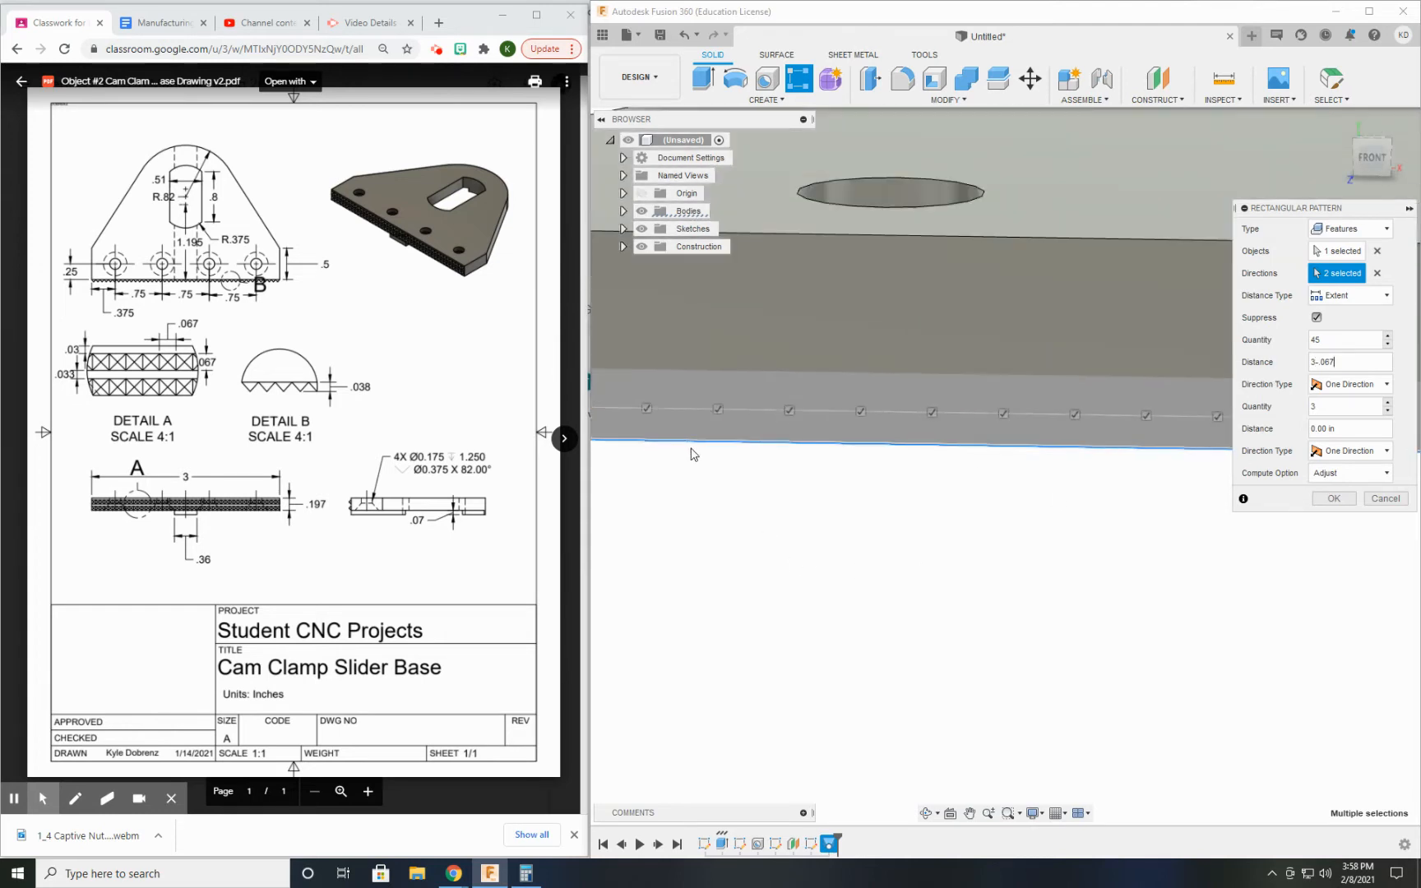
{"action": "scroll", "coordinate": [693, 454], "scroll_direction": "down", "scroll_amount": 5}
{"action": "middle_click_drag", "start_coordinate": [879, 505], "coordinate": [785, 655]}
{"action": "scroll", "coordinate": [799, 618], "scroll_direction": "down", "scroll_amount": 2}
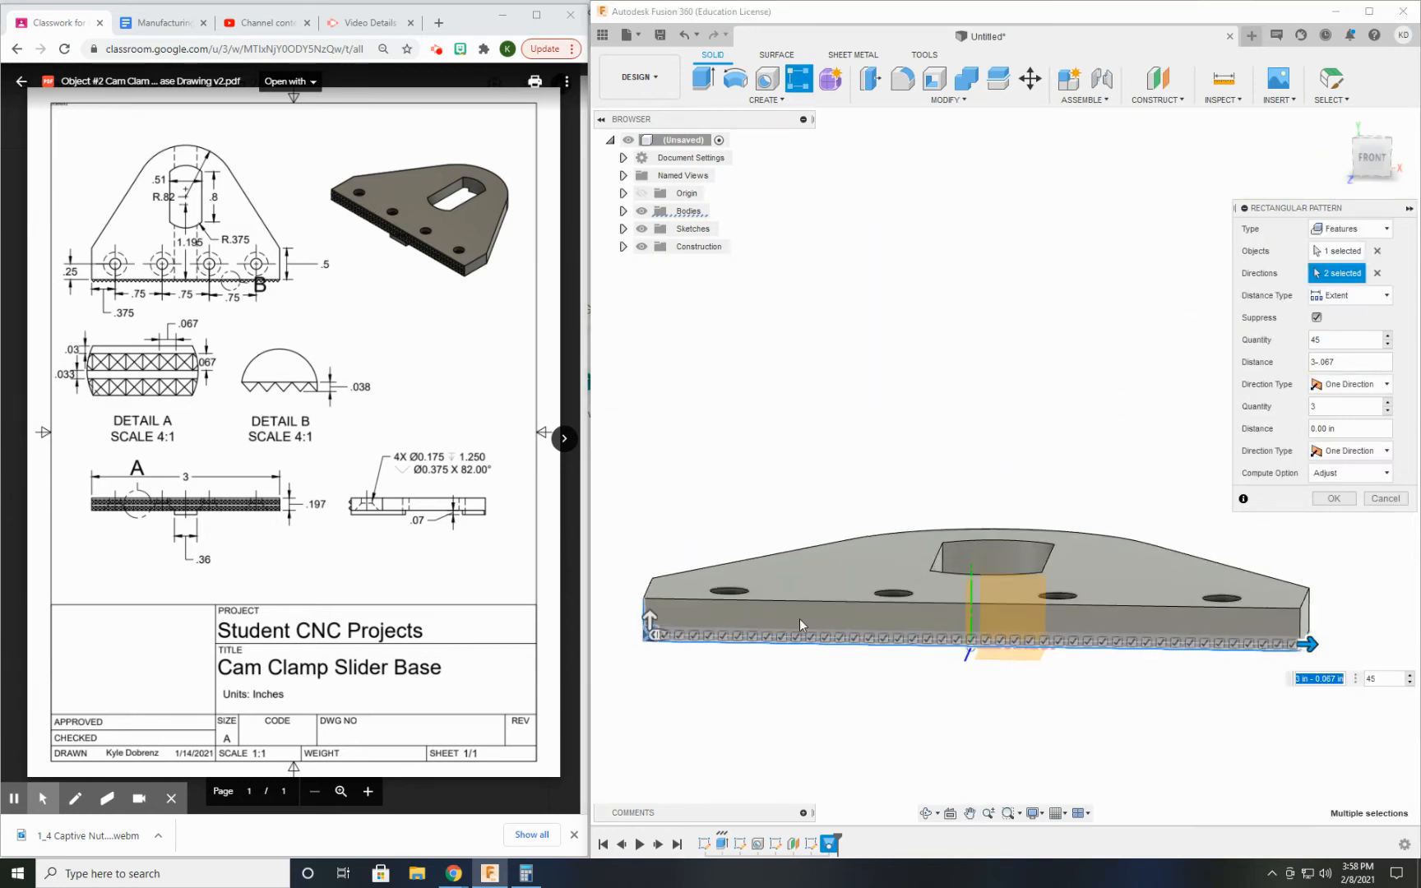
- Try stretching the pattern distance along the bottom edge to 3.40 in and inspect the spacing between teeth
{"action": "left_click", "coordinate": [1253, 338]}
{"action": "left_click_drag", "start_coordinate": [1308, 644], "coordinate": [1413, 646]}
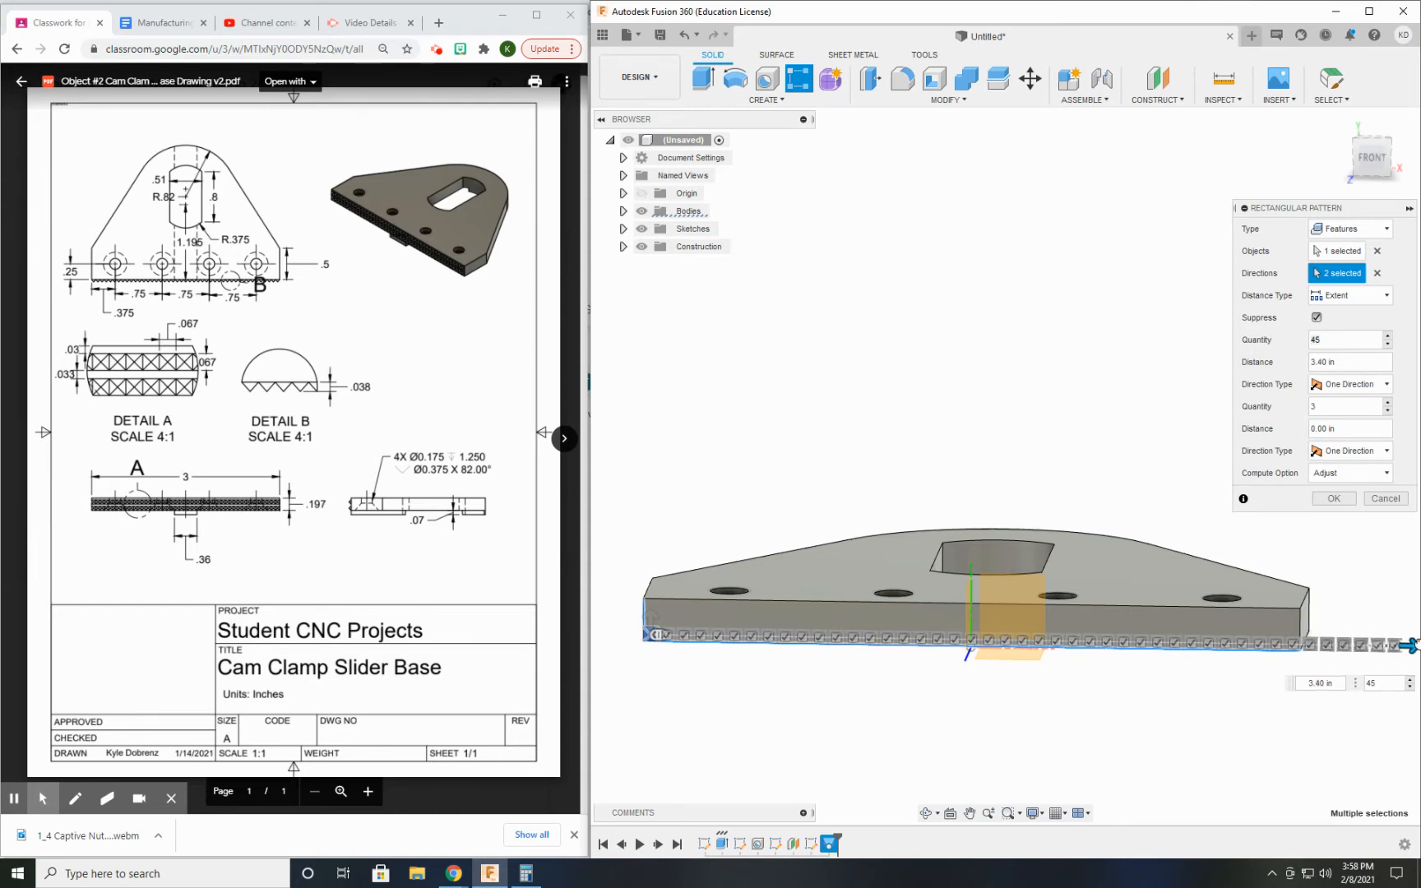
{"action": "scroll", "coordinate": [1163, 618], "scroll_direction": "up", "scroll_amount": 5}
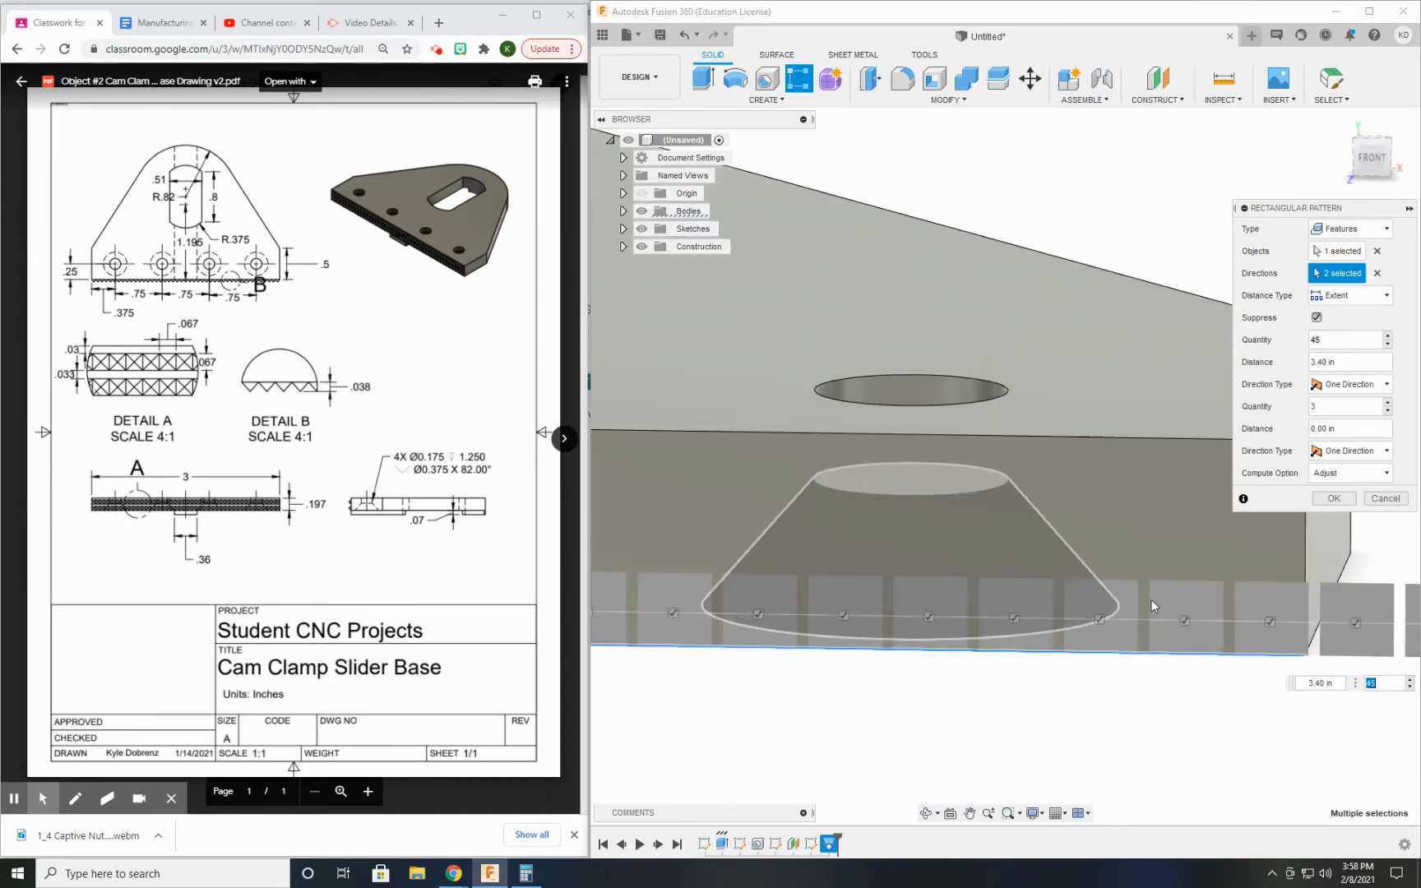
{"action": "scroll", "coordinate": [1193, 619], "scroll_direction": "down", "scroll_amount": 2}
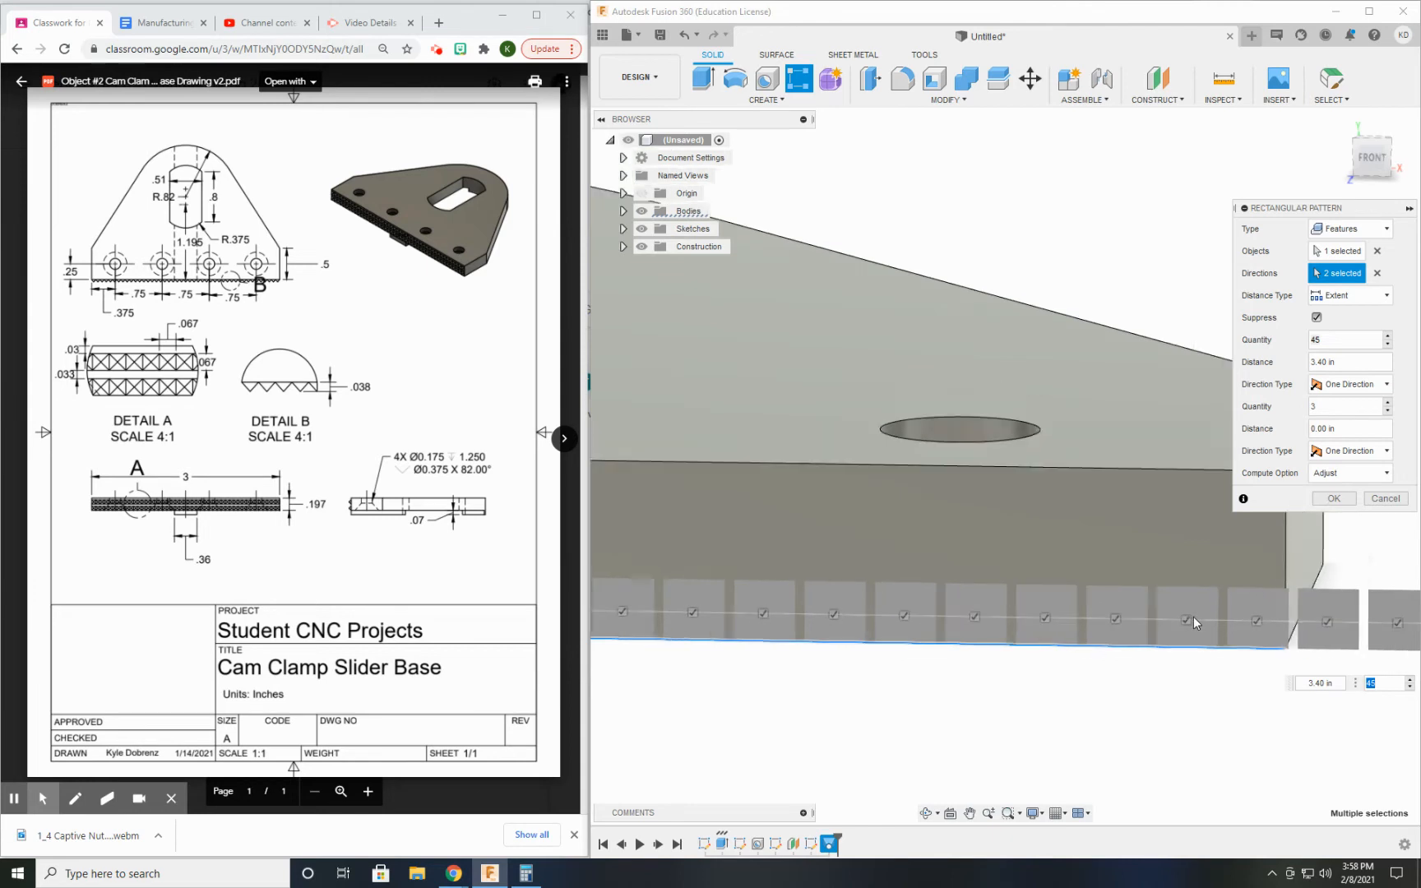
{"action": "scroll", "coordinate": [1193, 617], "scroll_direction": "down", "scroll_amount": 5}
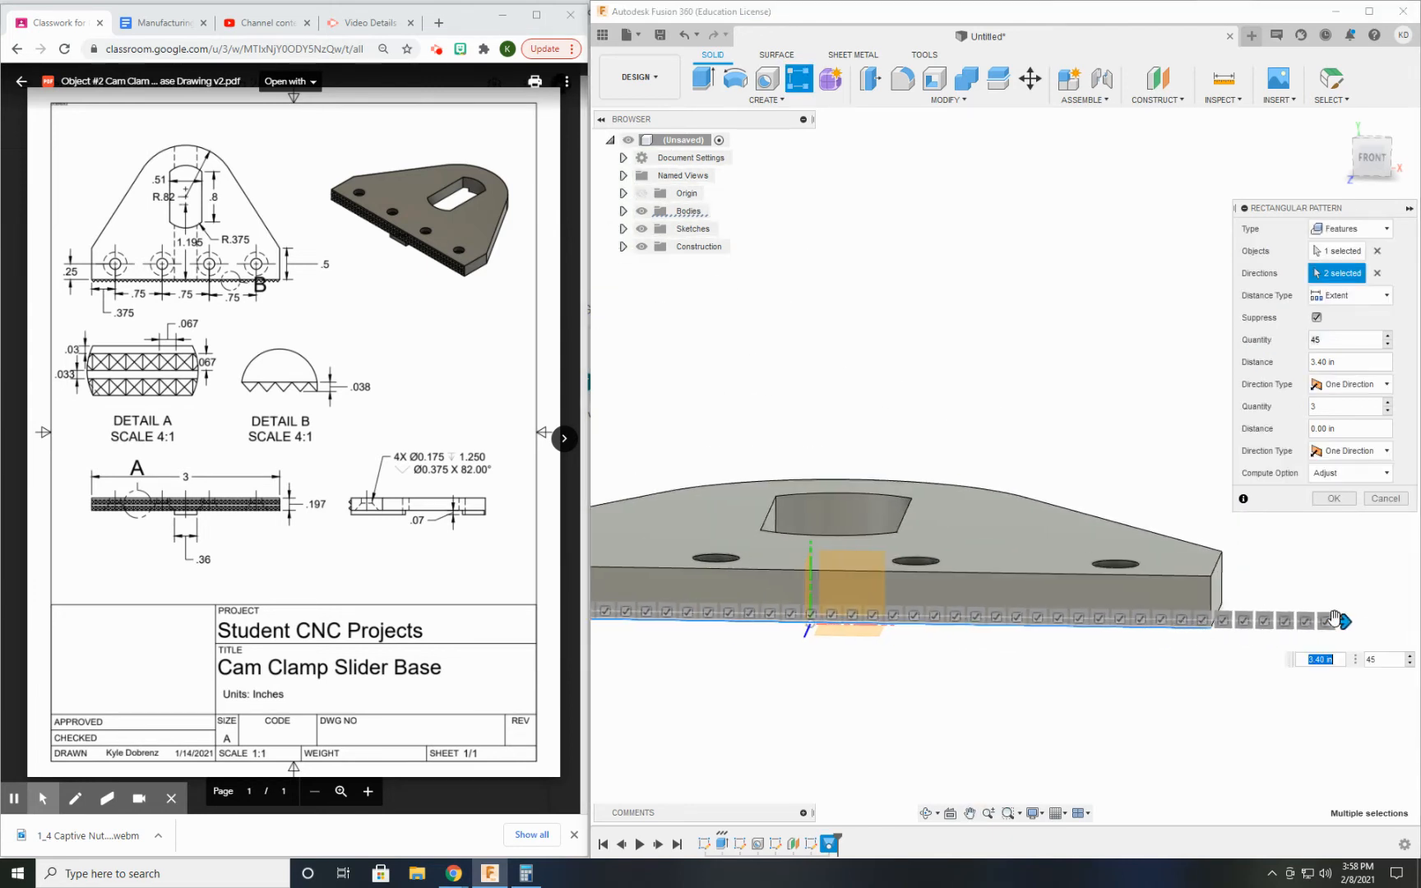
- Try shortening the pattern distance to 3.20 in and inspect the gaps between teeth near the first one
{"action": "left_click_drag", "start_coordinate": [1339, 622], "coordinate": [1290, 622]}
{"action": "scroll", "coordinate": [892, 621], "scroll_direction": "down", "scroll_amount": 3}
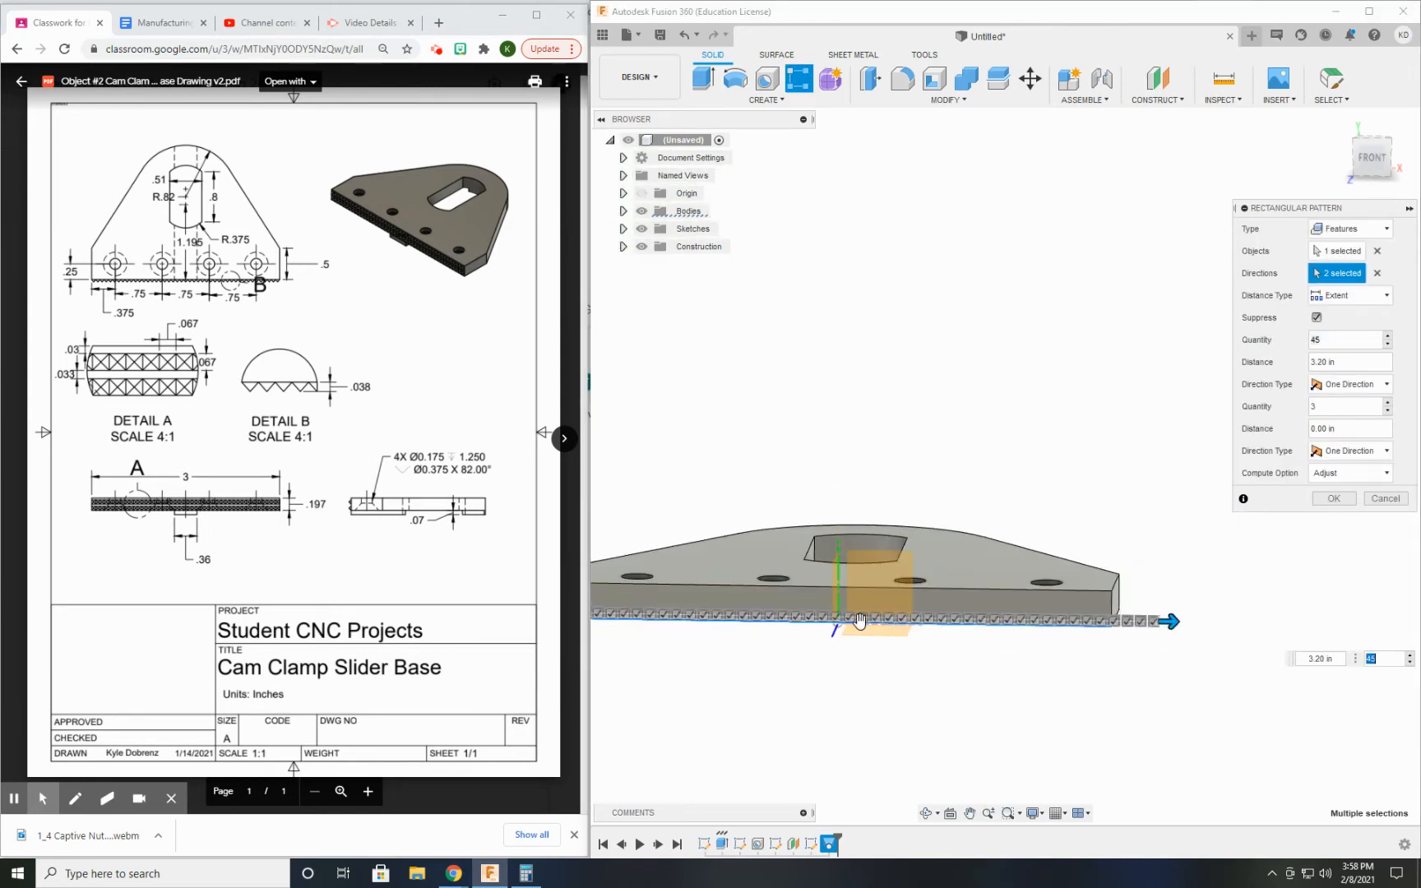
{"action": "scroll", "coordinate": [859, 621], "scroll_direction": "down", "scroll_amount": 1}
{"action": "middle_click_drag", "start_coordinate": [859, 621], "coordinate": [955, 591]}
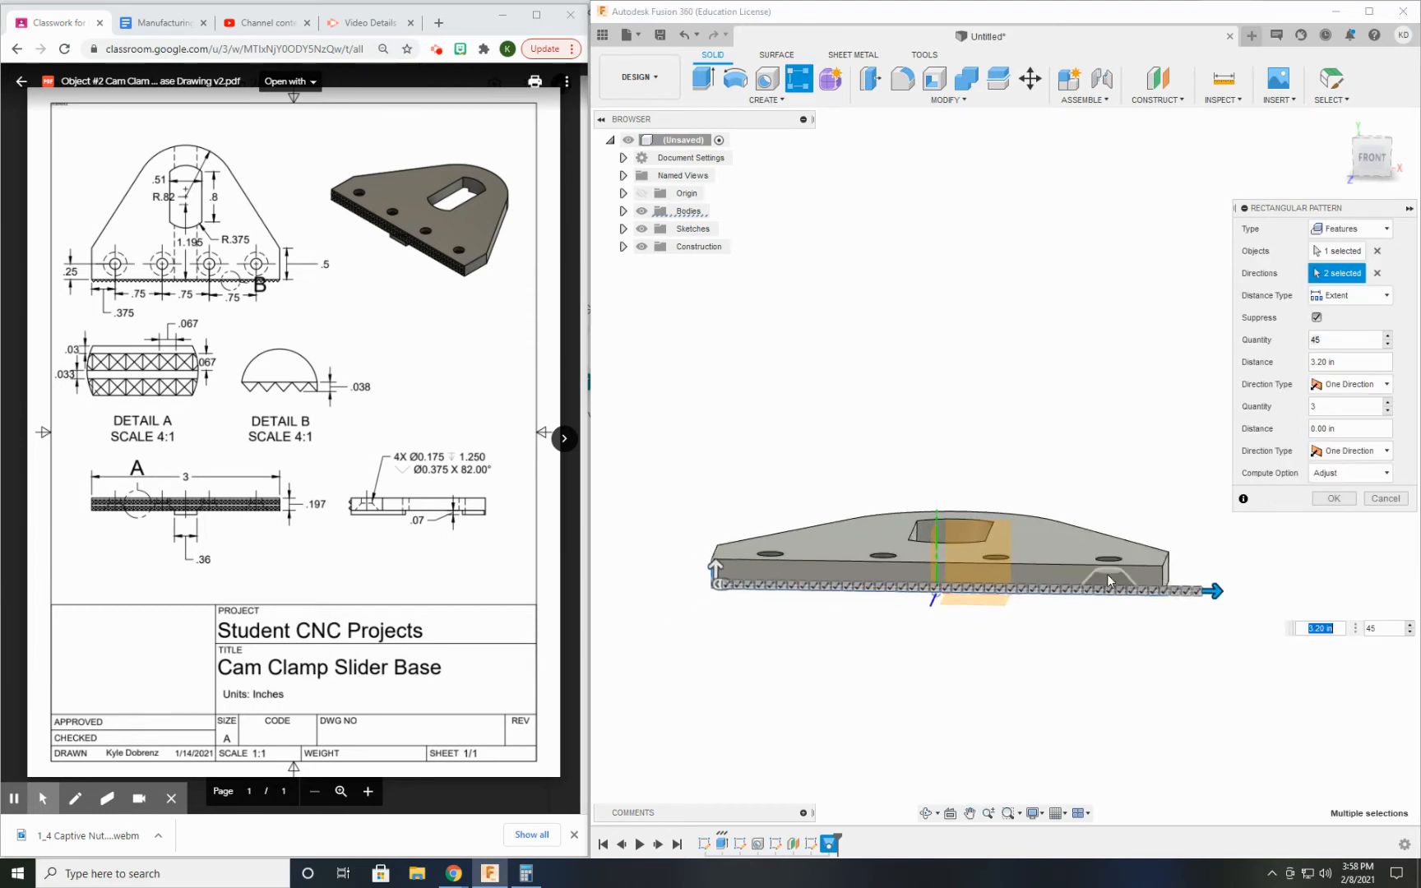
{"action": "scroll", "coordinate": [679, 607], "scroll_direction": "up", "scroll_amount": 6}
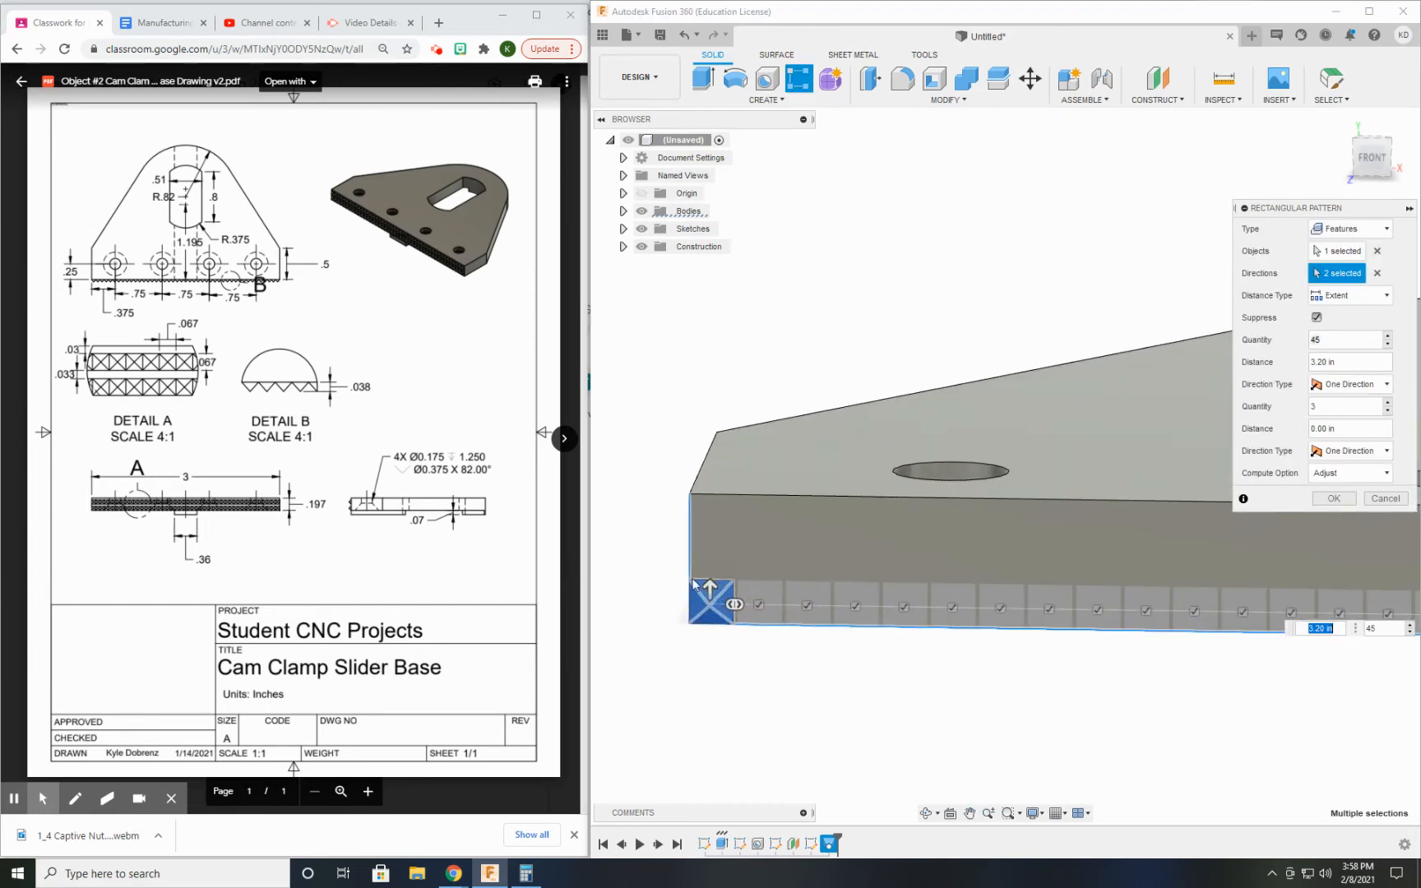
{"action": "scroll", "coordinate": [727, 596], "scroll_direction": "up", "scroll_amount": 2}
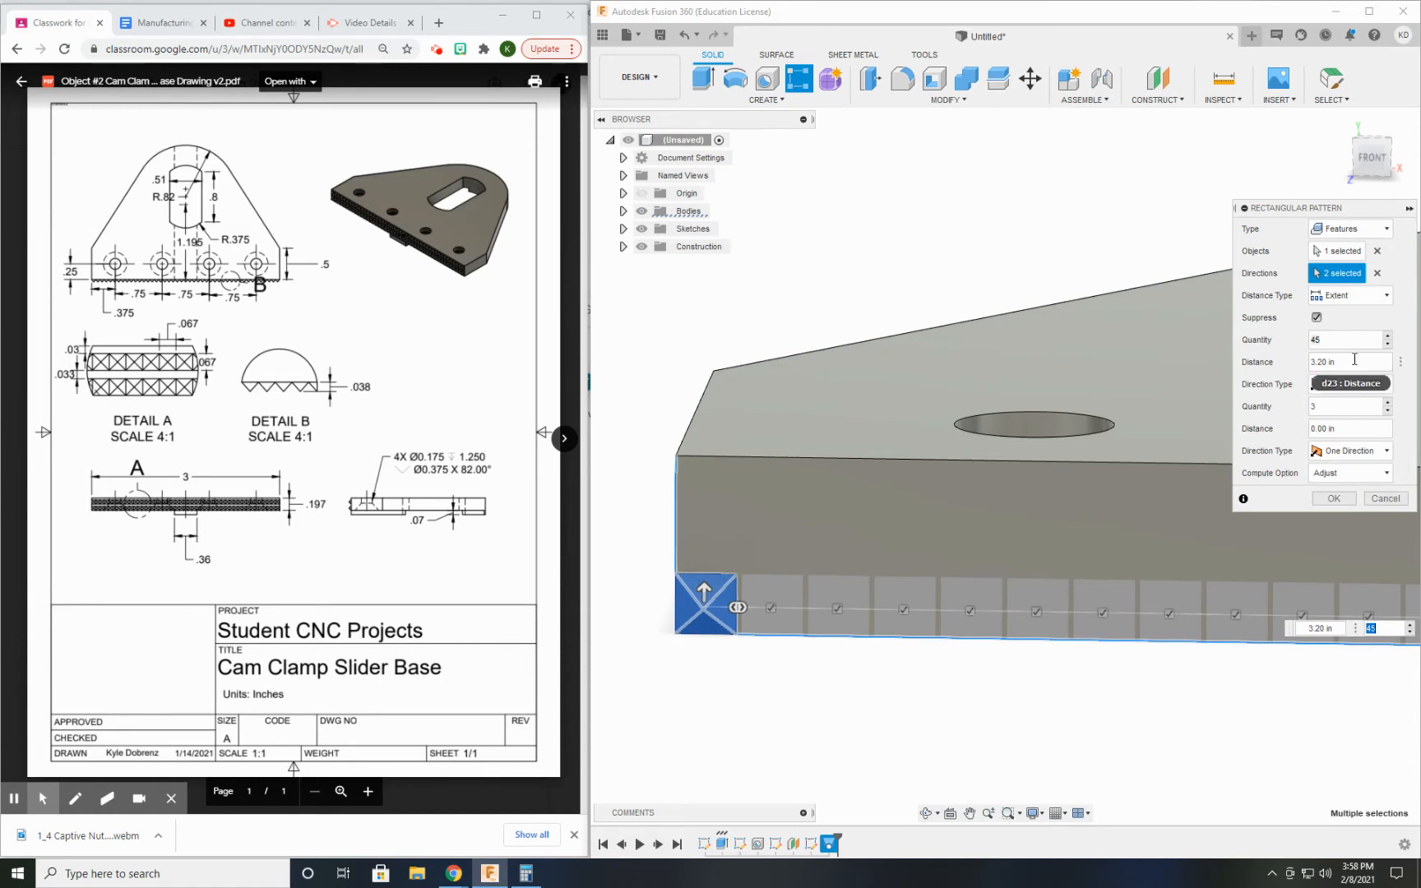
- Set the pattern distance along the bottom edge to 3-.067 in
{"action": "left_click_drag", "start_coordinate": [1355, 361], "coordinate": [1106, 358]}
{"action": "type", "text": "3"}
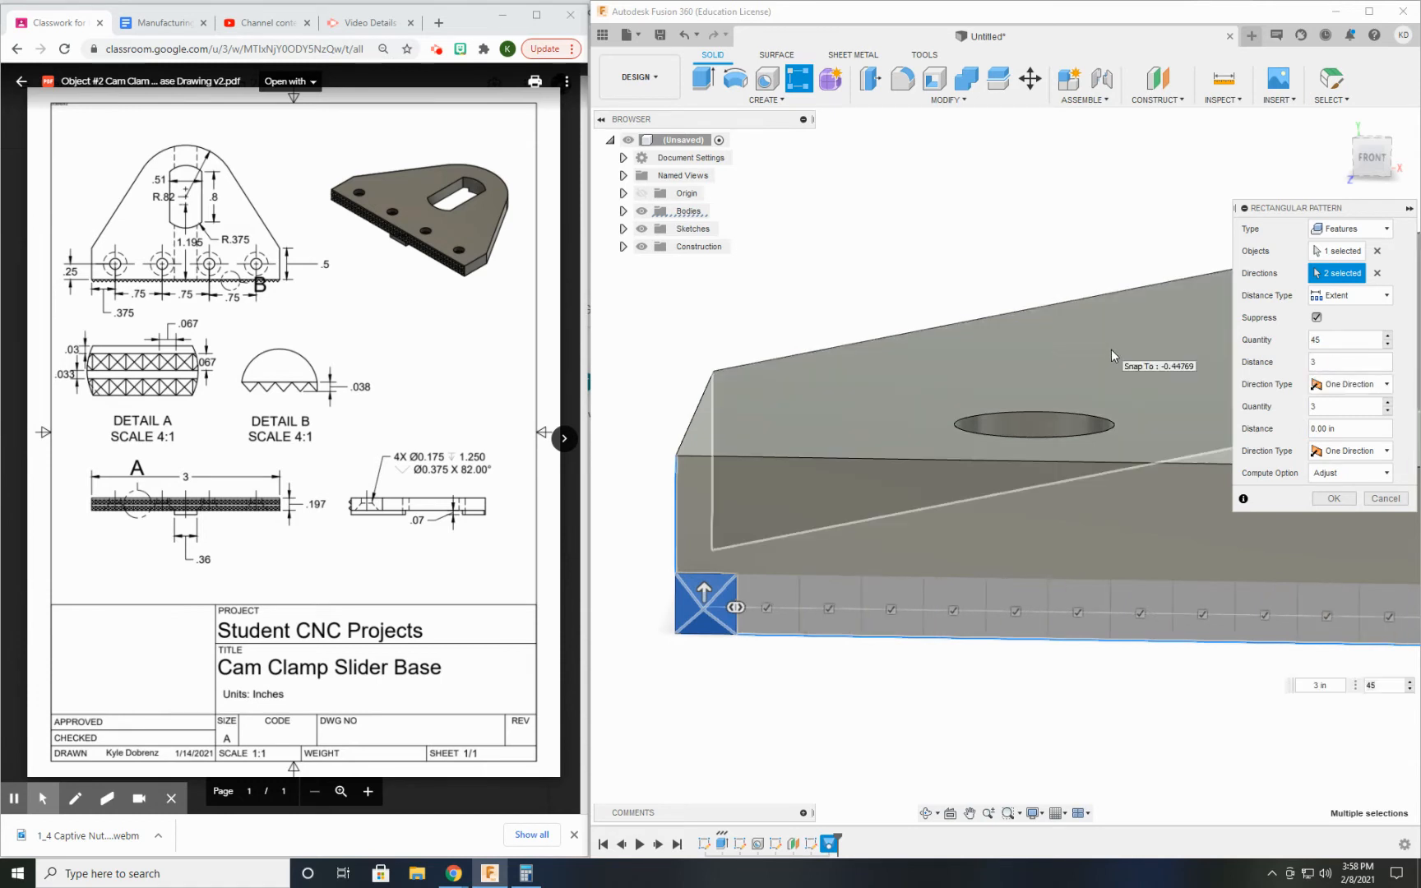
{"action": "type", "text": "-.067"}
{"action": "scroll", "coordinate": [1111, 599], "scroll_direction": "down", "scroll_amount": 2}
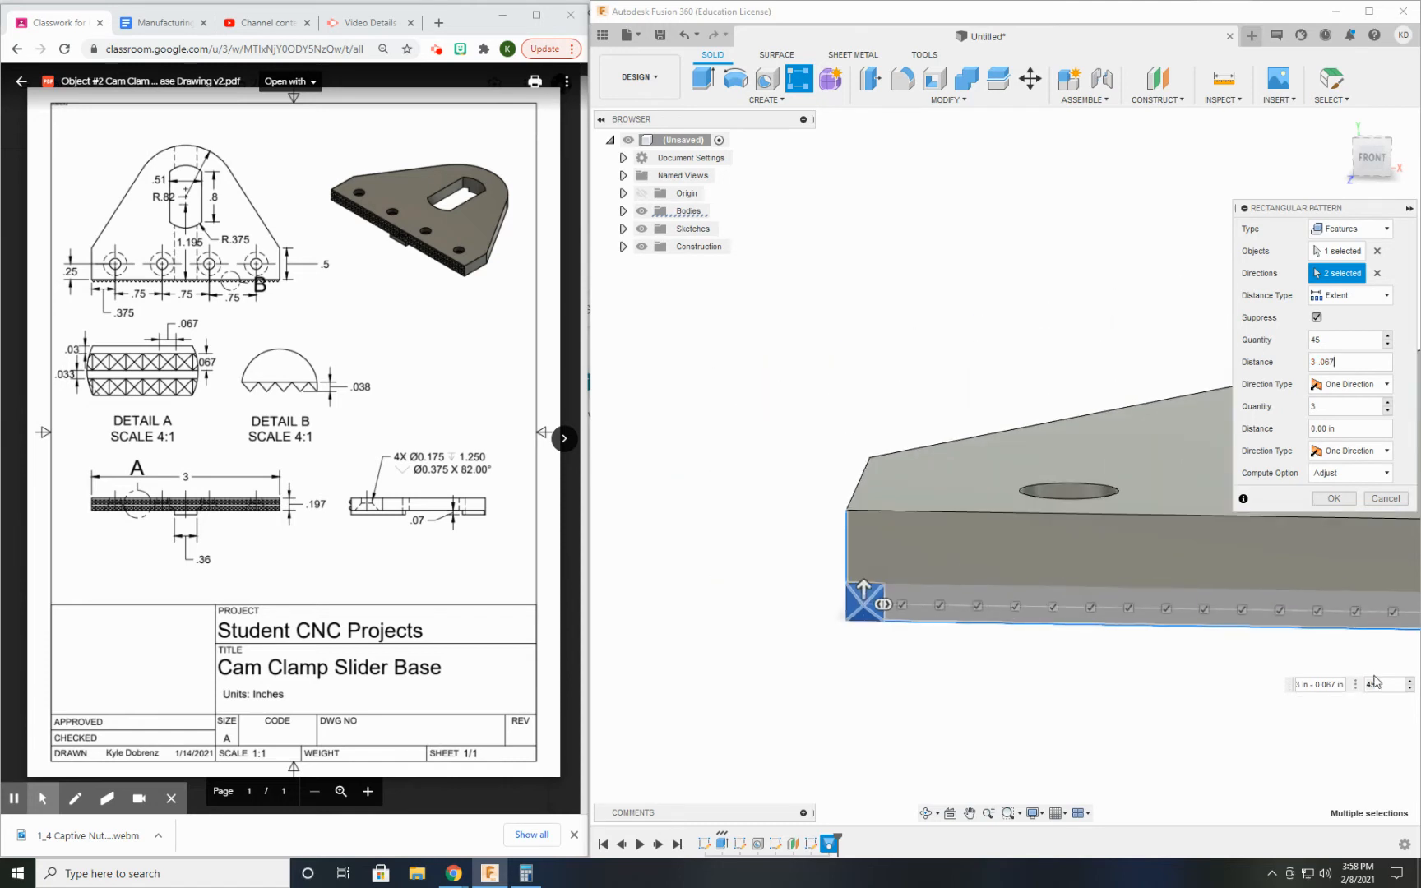
- Try smaller tooth quantities such as 42 and 44 at the row's far end, and return the quantity to 45
{"action": "middle_click_drag", "start_coordinate": [1373, 677], "coordinate": [631, 571]}
{"action": "middle_click_drag", "start_coordinate": [1292, 559], "coordinate": [710, 545]}
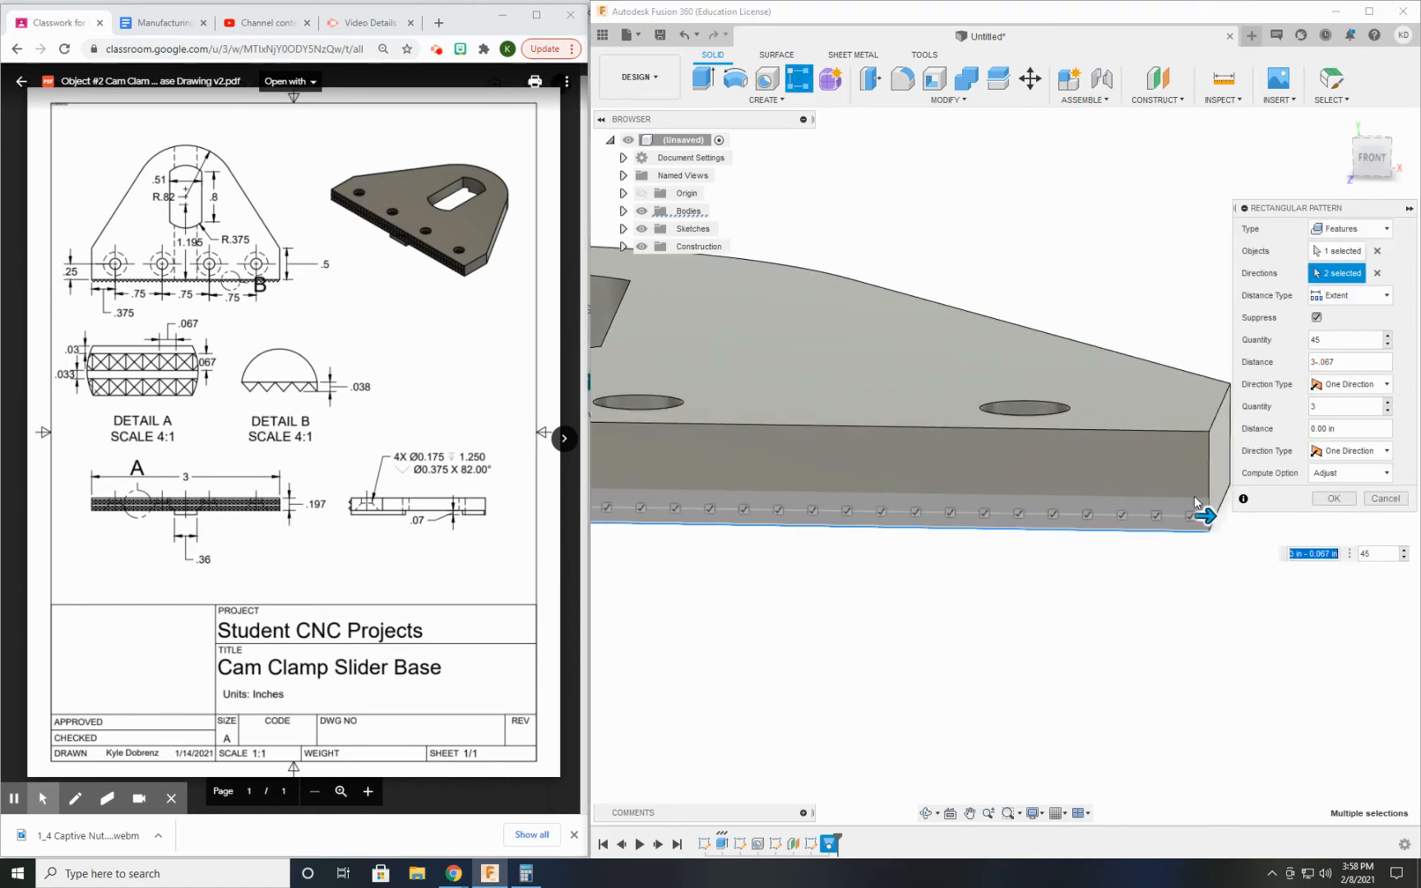
{"action": "scroll", "coordinate": [1201, 514], "scroll_direction": "up", "scroll_amount": 6}
{"action": "scroll", "coordinate": [1201, 513], "scroll_direction": "down", "scroll_amount": 2}
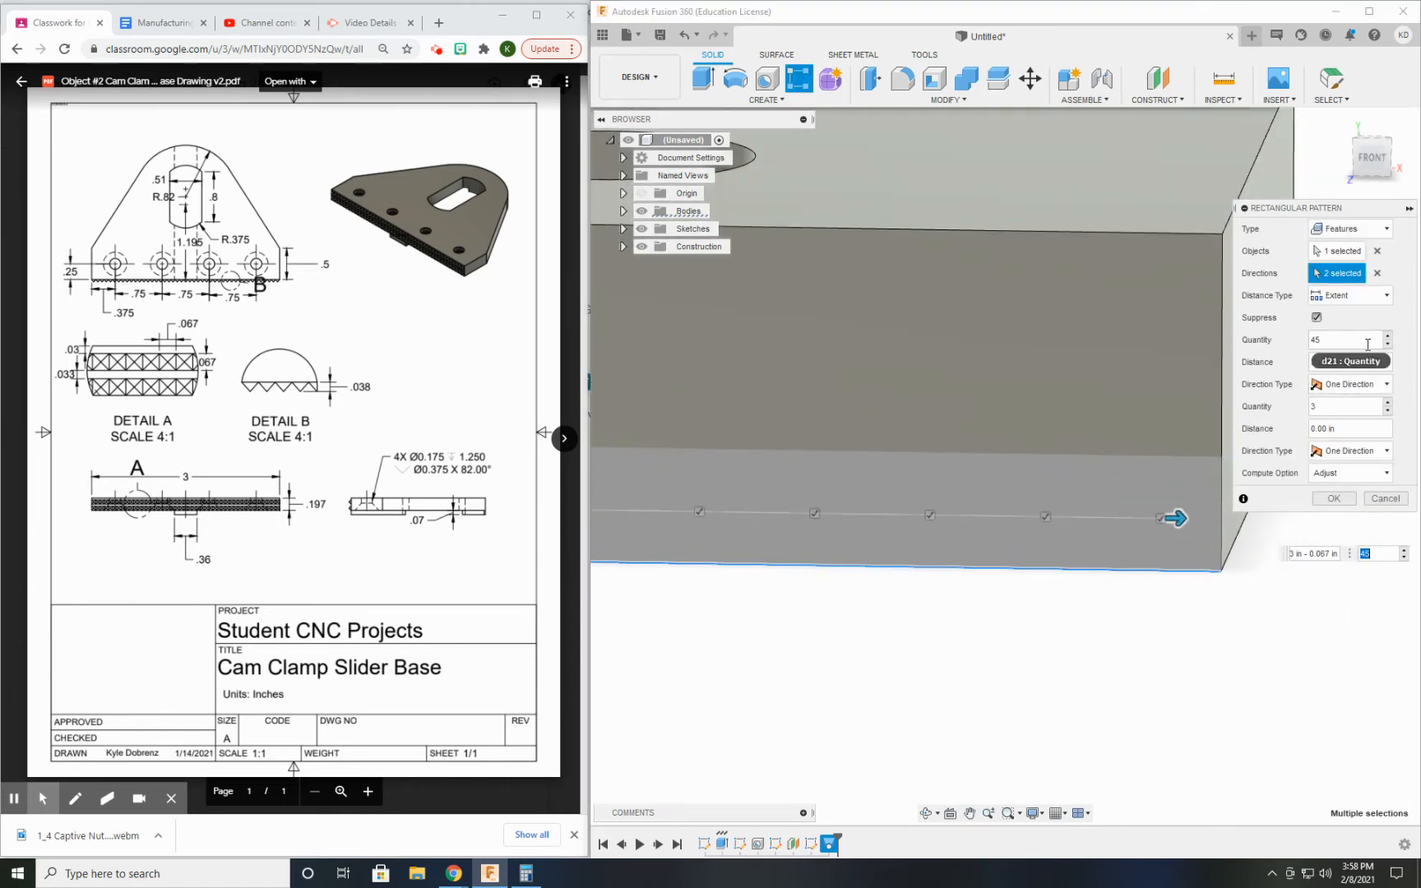
{"action": "left_click", "coordinate": [1337, 340]}
{"action": "type", "text": "40"}
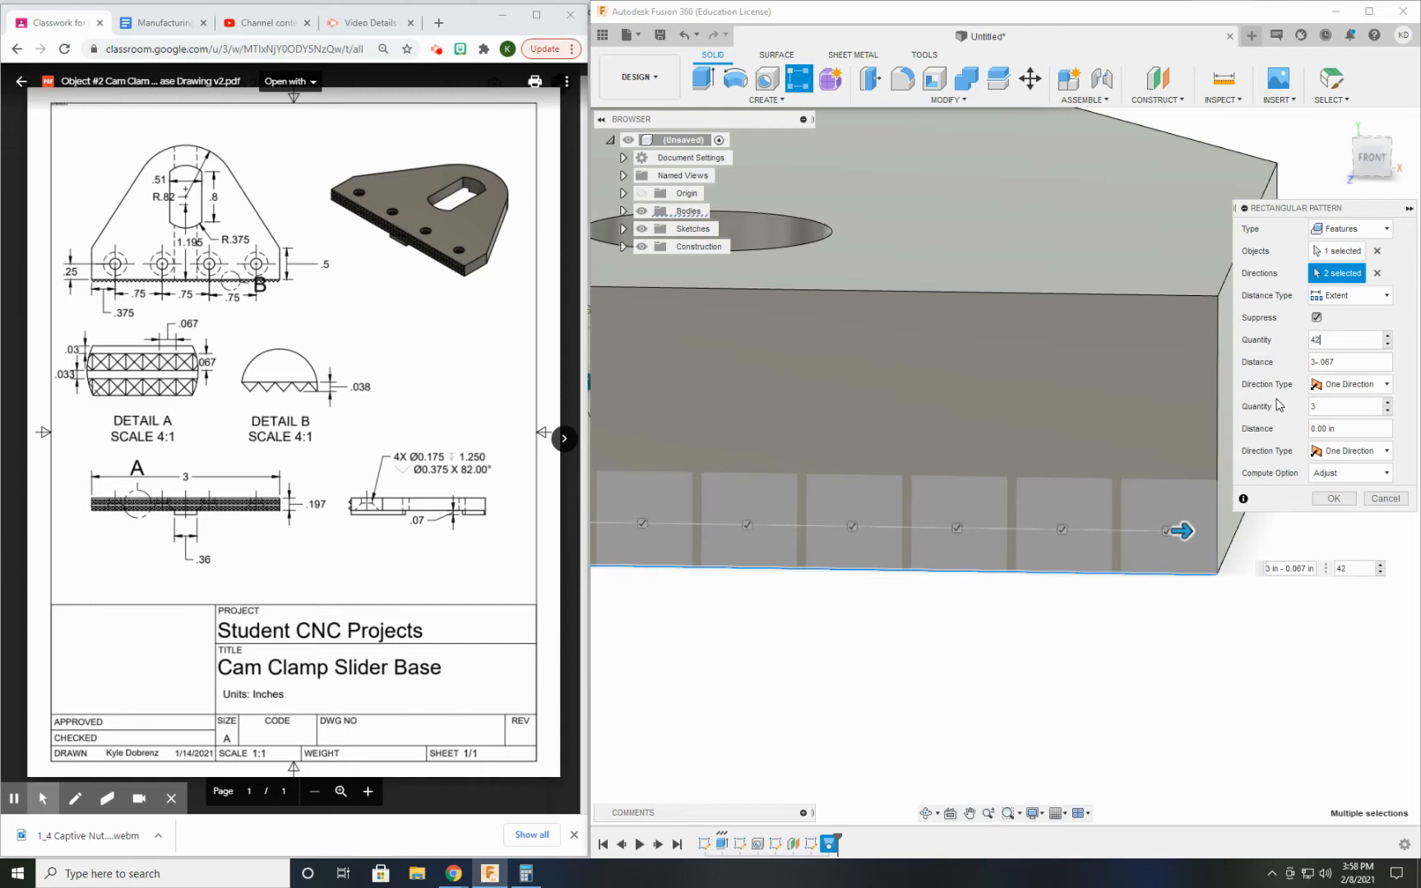
{"action": "key", "text": "Up"}
{"action": "type", "text": "4"}
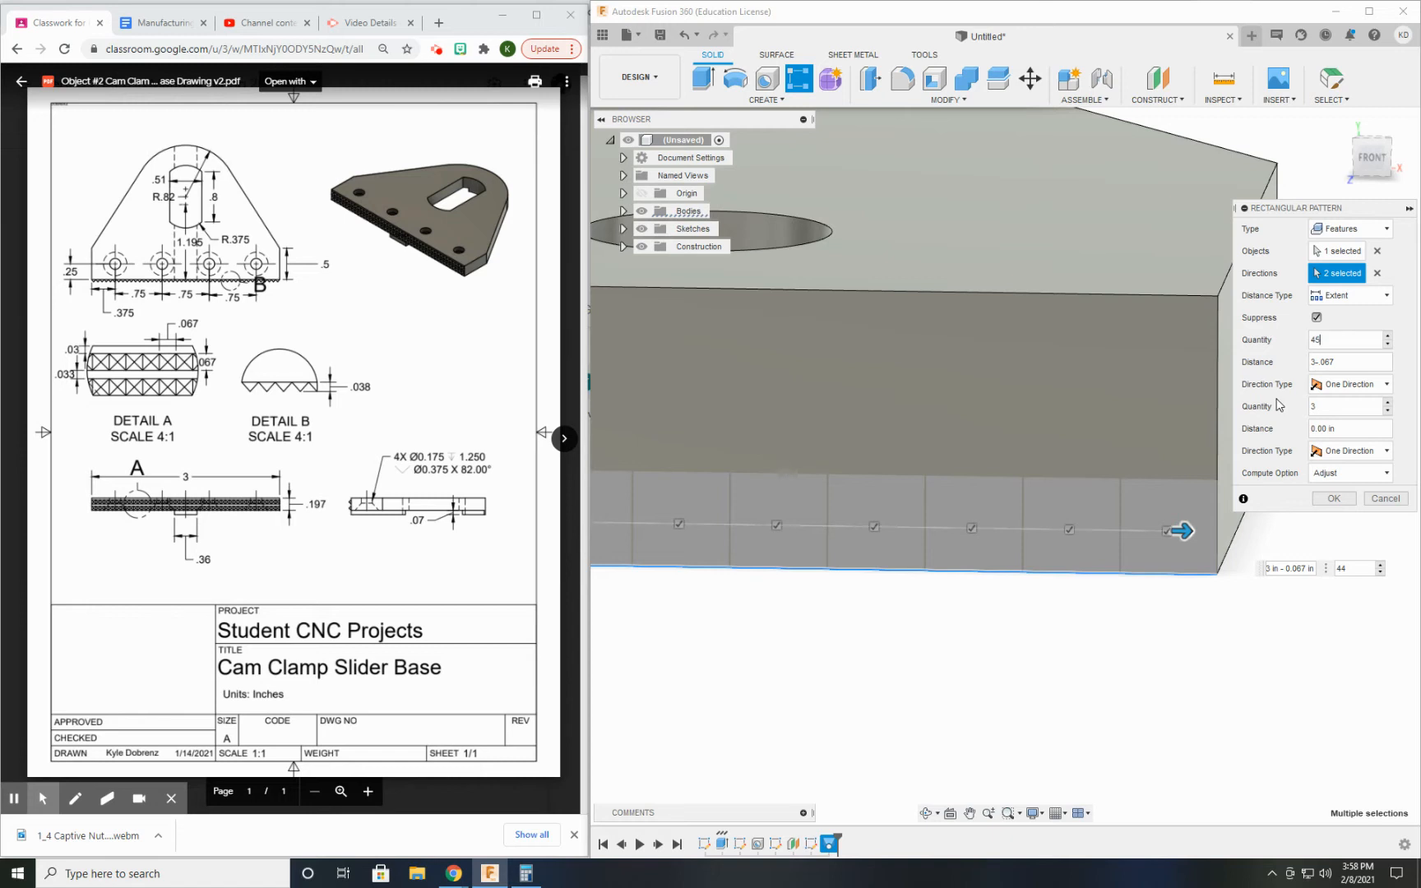
{"action": "scroll", "coordinate": [1027, 507], "scroll_direction": "down", "scroll_amount": 5}
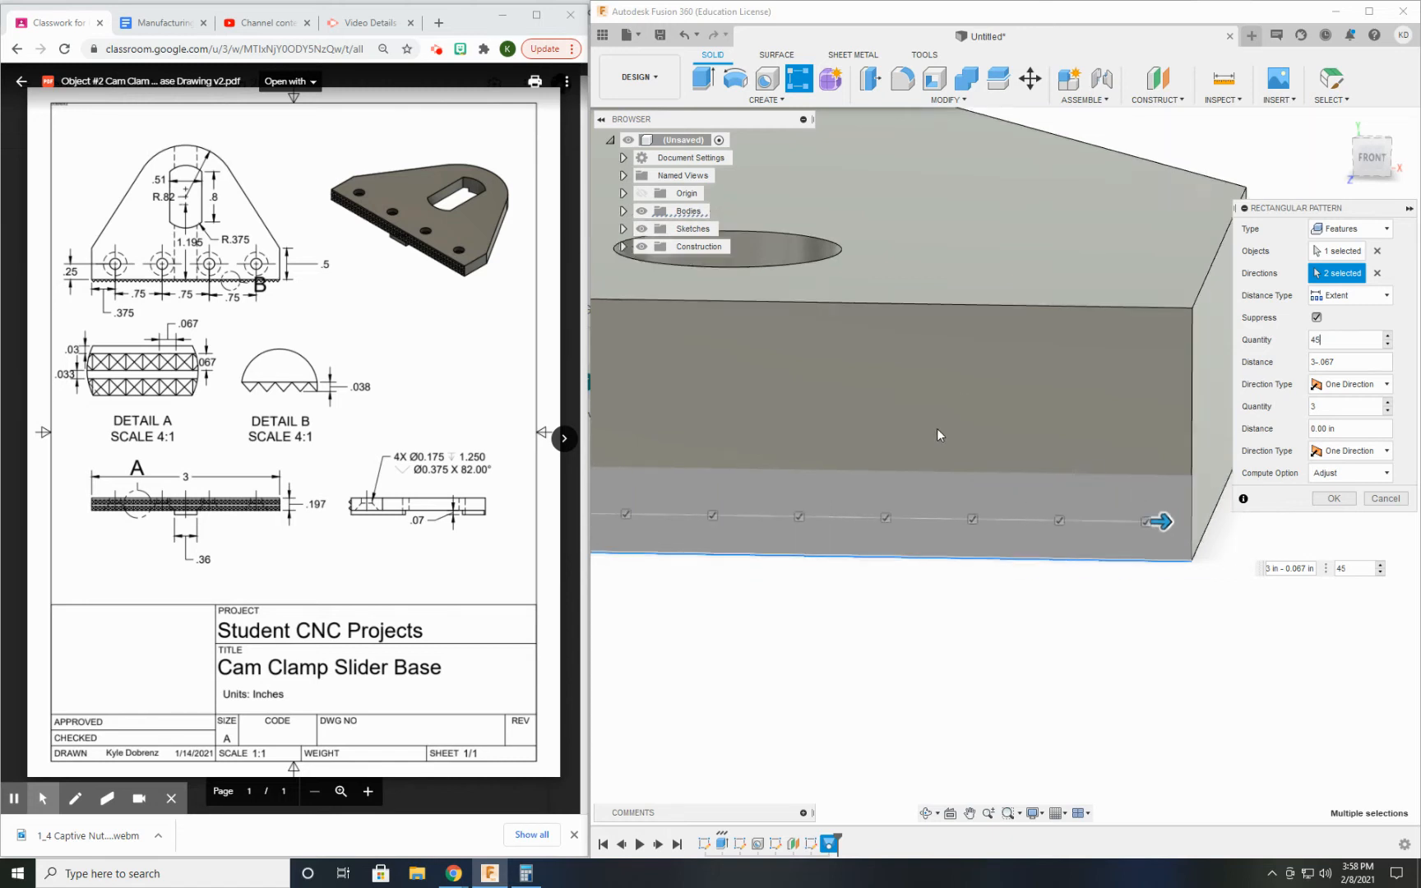
- Set the tooth pattern's vertical direction to a distance of .1 in with a quantity of 2 rows
{"action": "middle_click_drag", "start_coordinate": [795, 476], "coordinate": [1062, 476]}
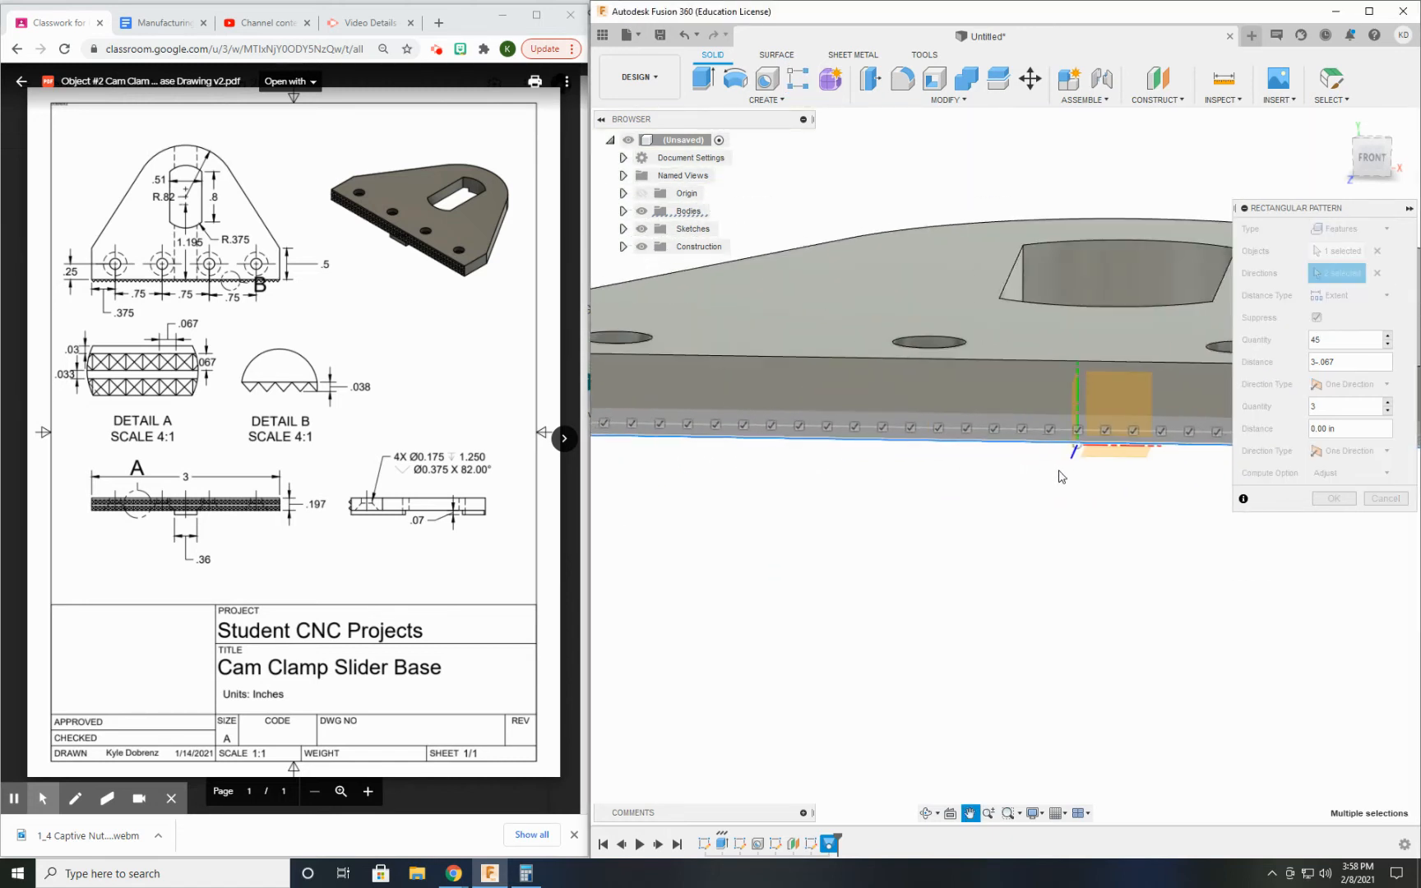
{"action": "scroll", "coordinate": [904, 476], "scroll_direction": "down", "scroll_amount": 4}
{"action": "middle_click_drag", "start_coordinate": [833, 476], "coordinate": [699, 479]}
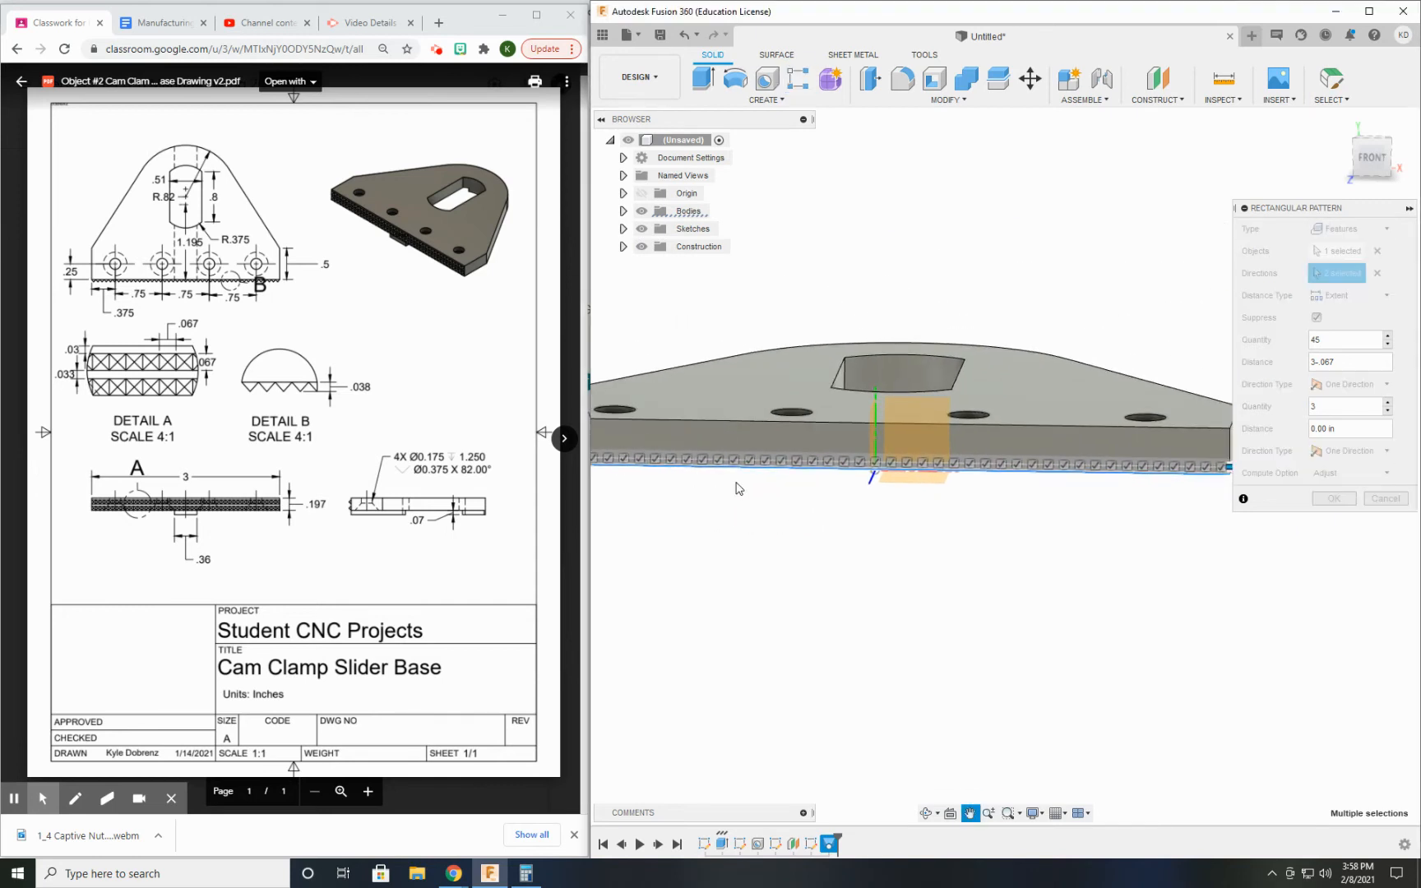
{"action": "scroll", "coordinate": [779, 491], "scroll_direction": "up", "scroll_amount": 6}
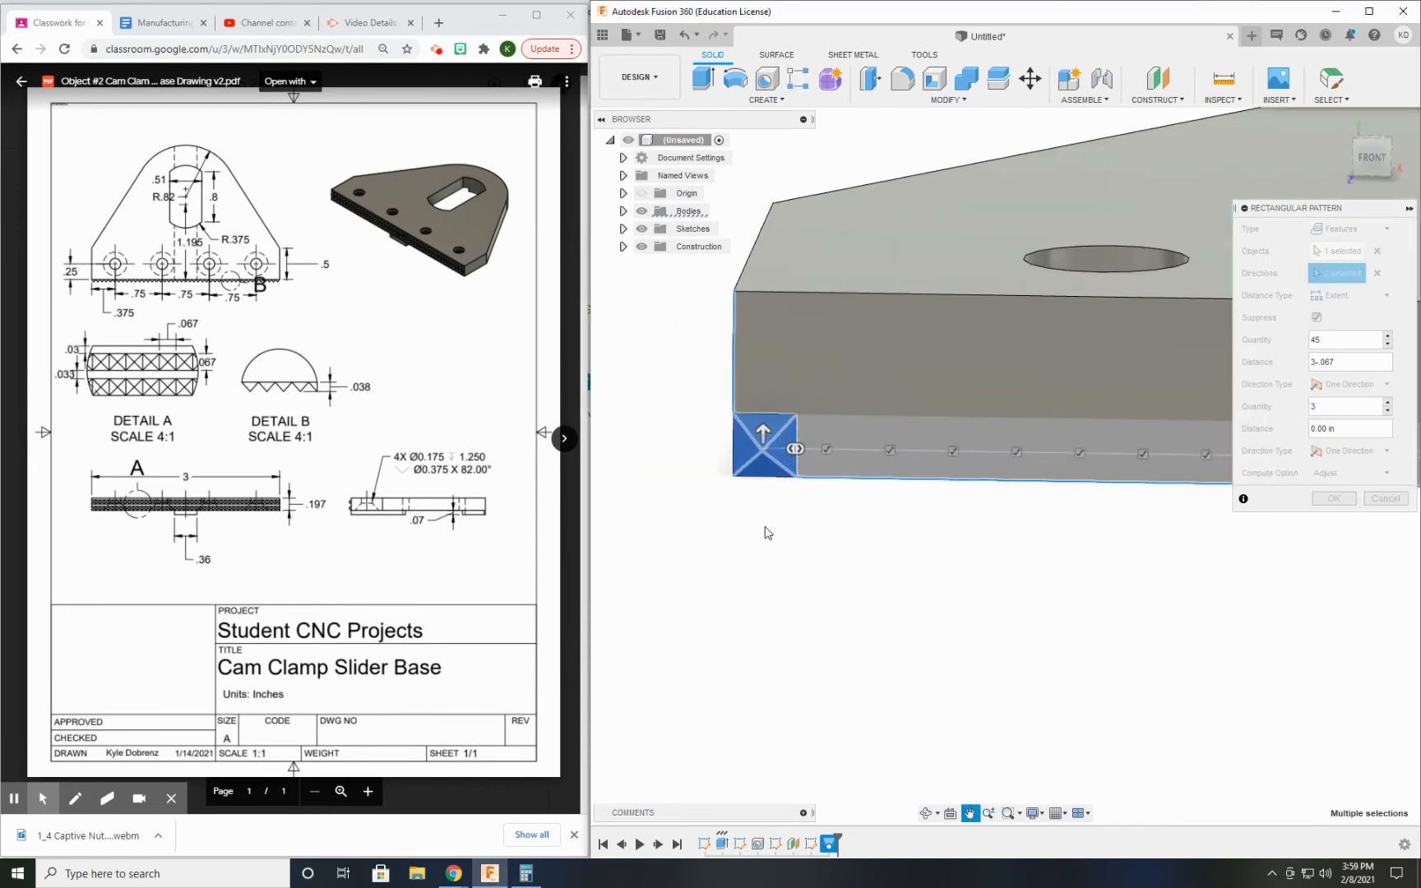
{"action": "middle_click_drag", "start_coordinate": [765, 530], "coordinate": [732, 571]}
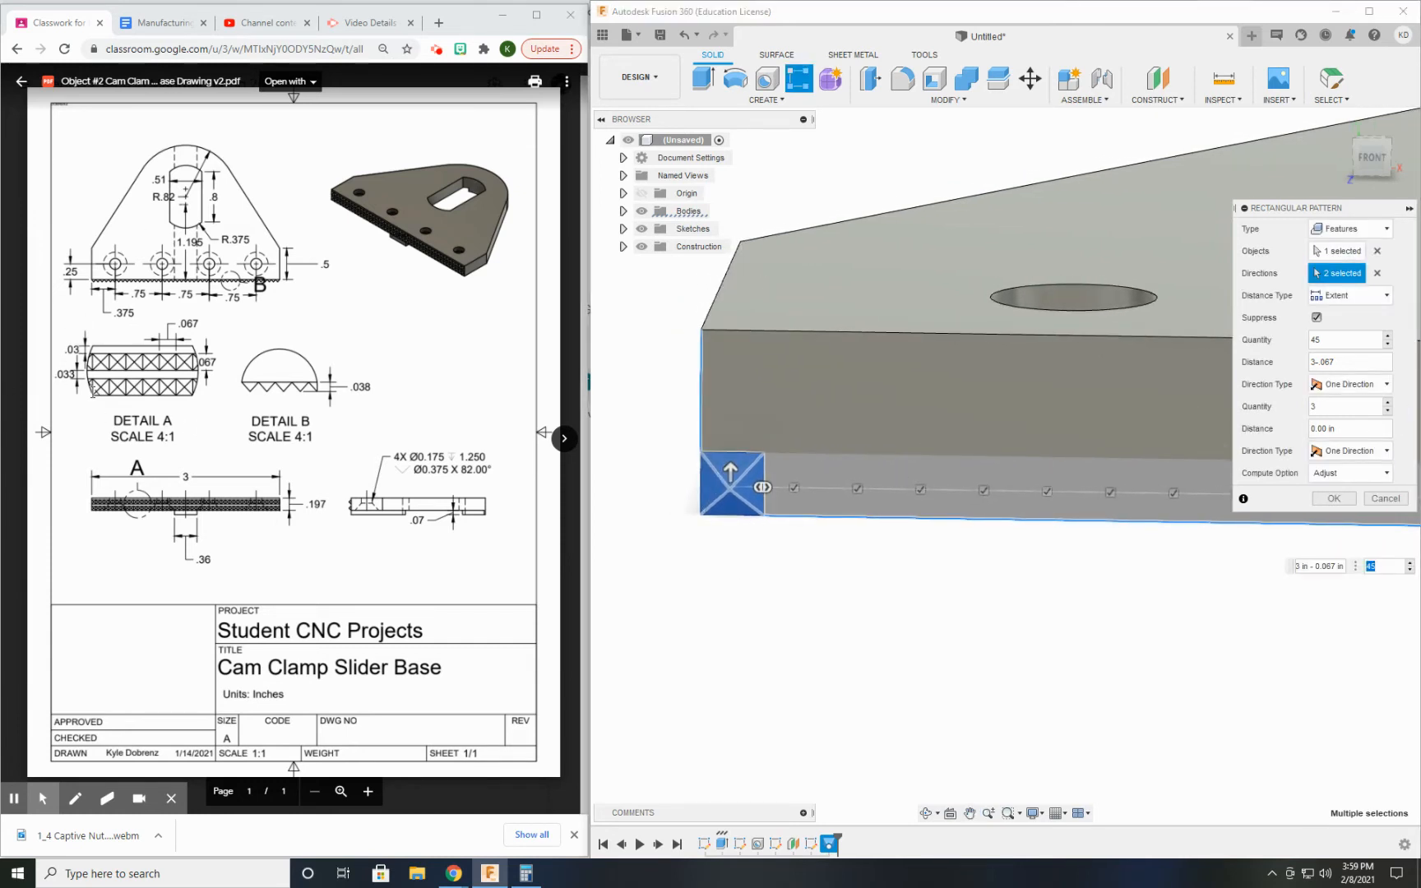
{"action": "left_click", "coordinate": [144, 385]}
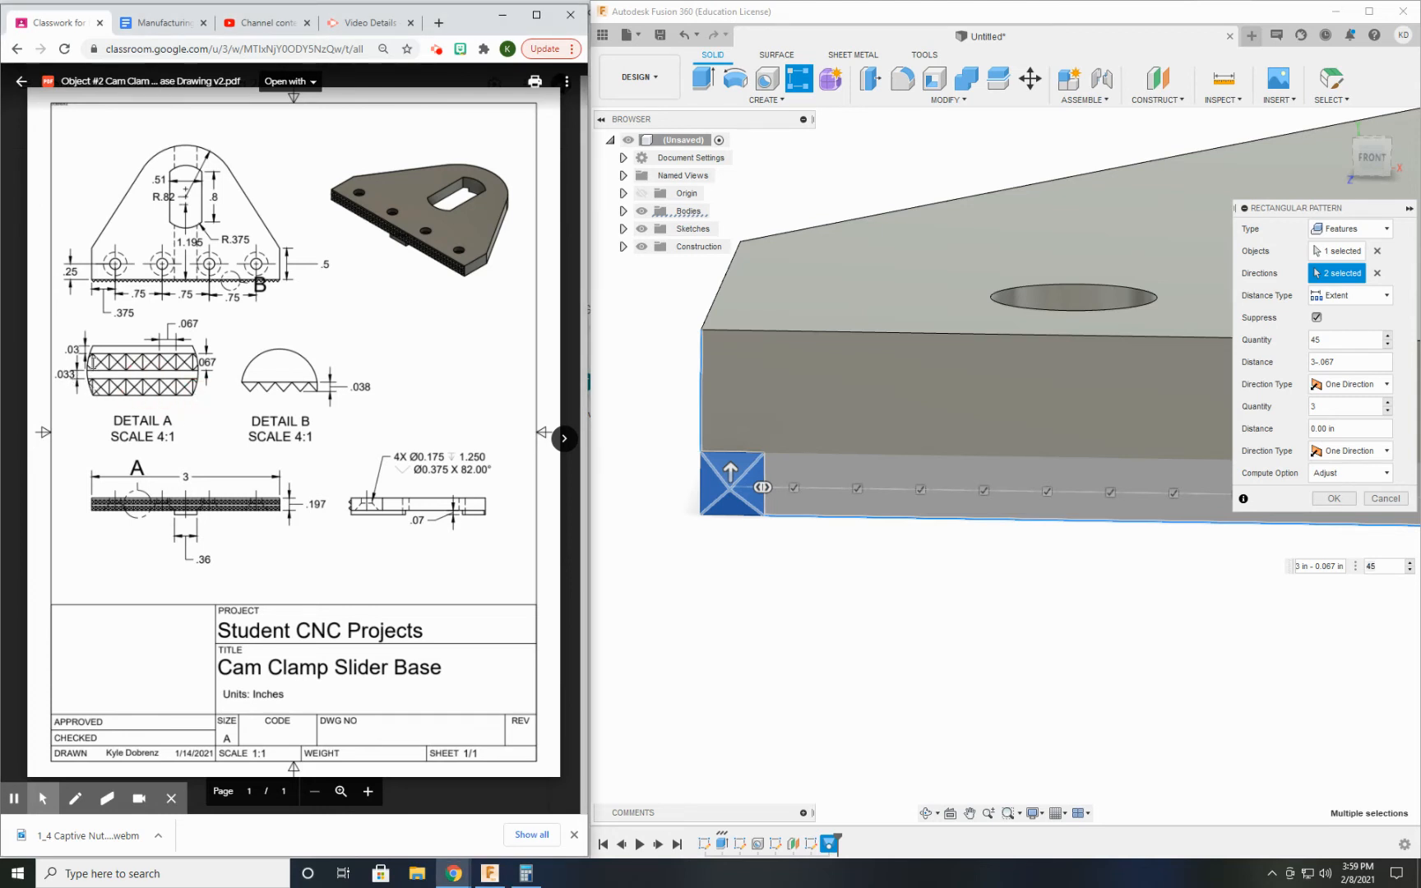
{"action": "left_click", "coordinate": [1343, 406]}
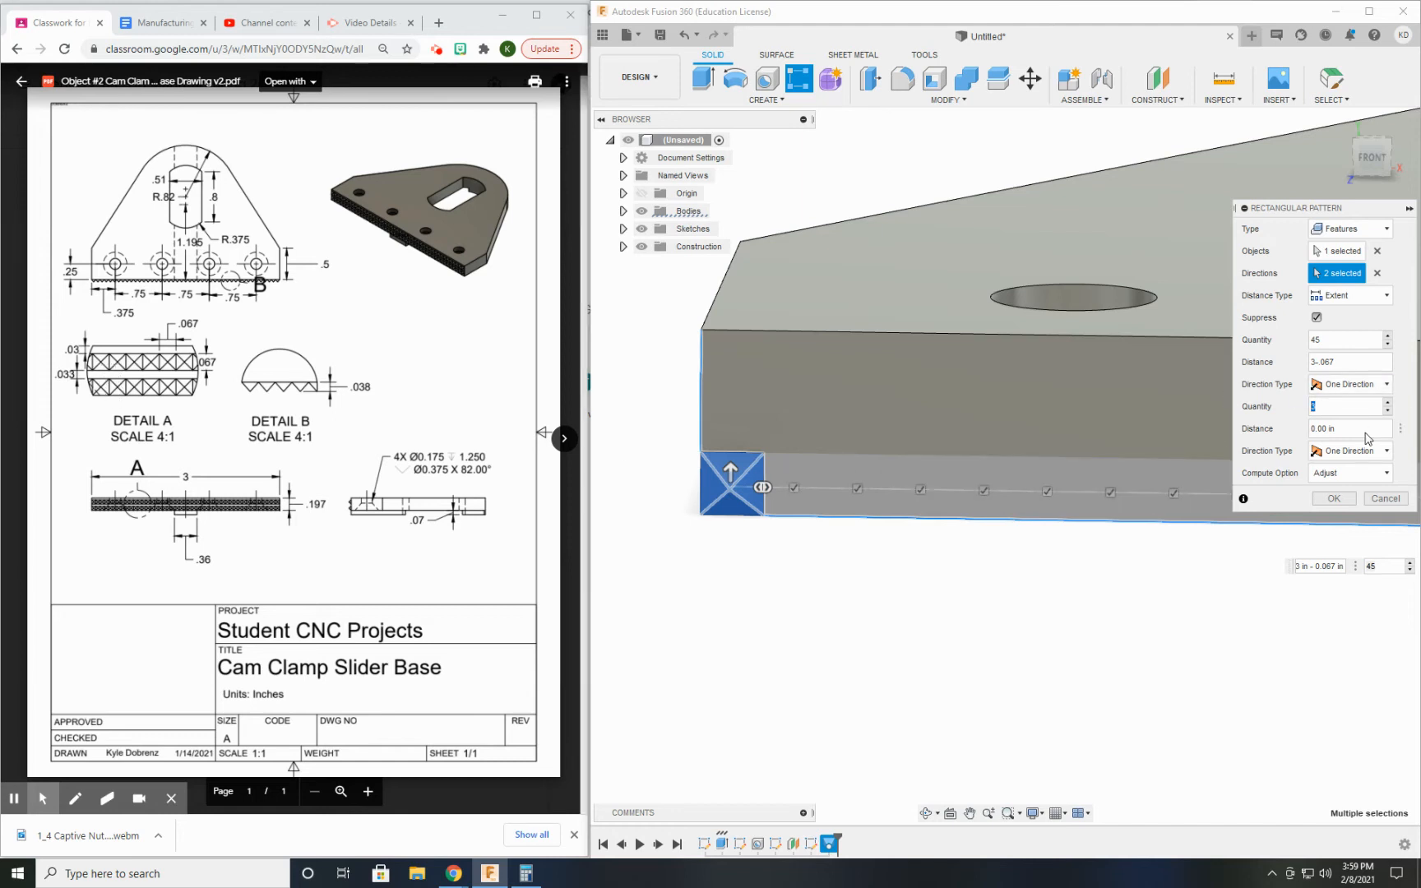
{"action": "key", "text": "Tab"}
{"action": "type", "text": ".1"}
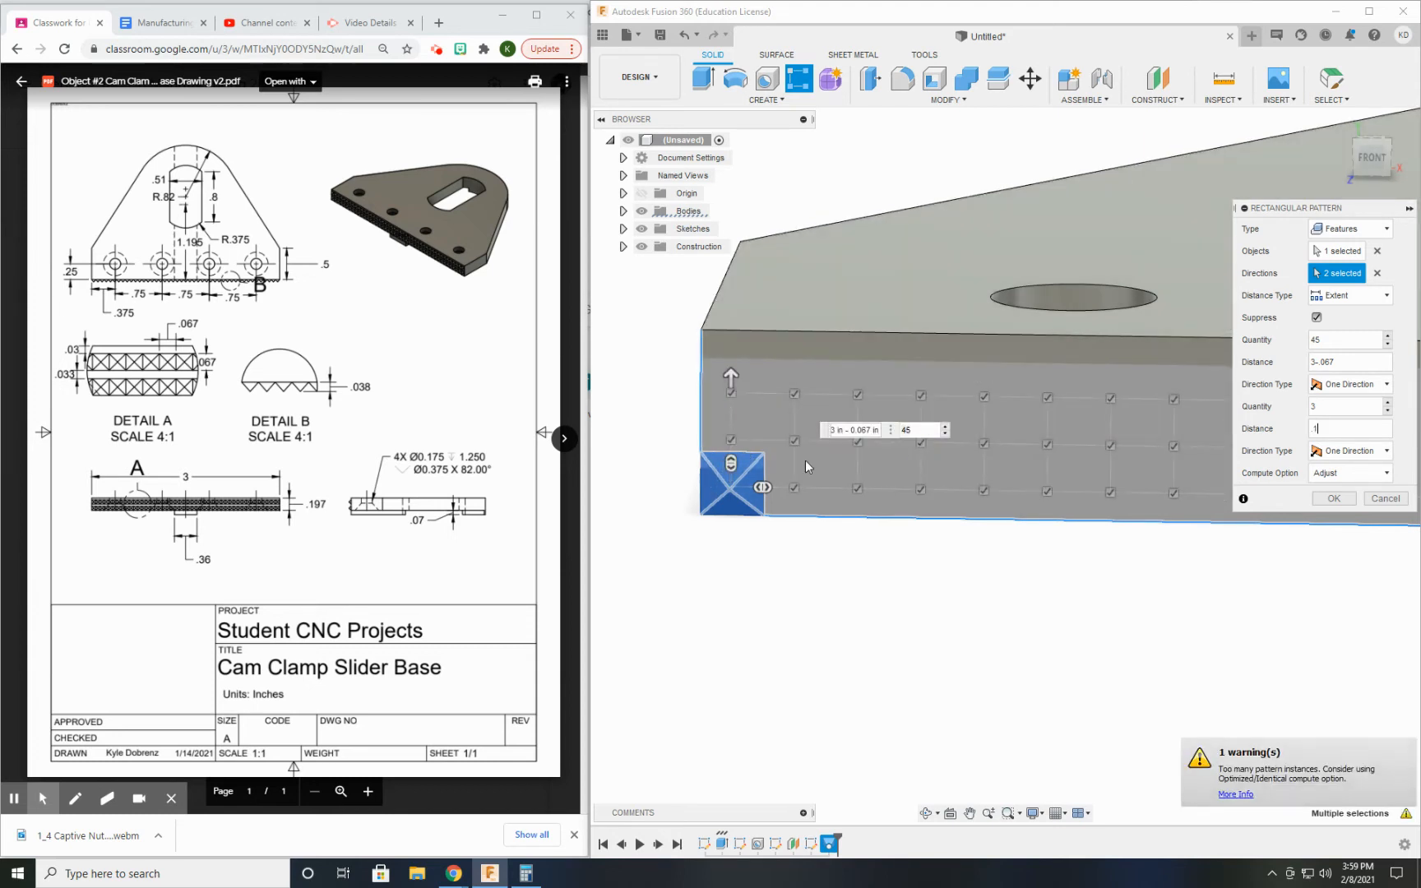
{"action": "left_click_drag", "start_coordinate": [1335, 408], "coordinate": [1245, 389]}
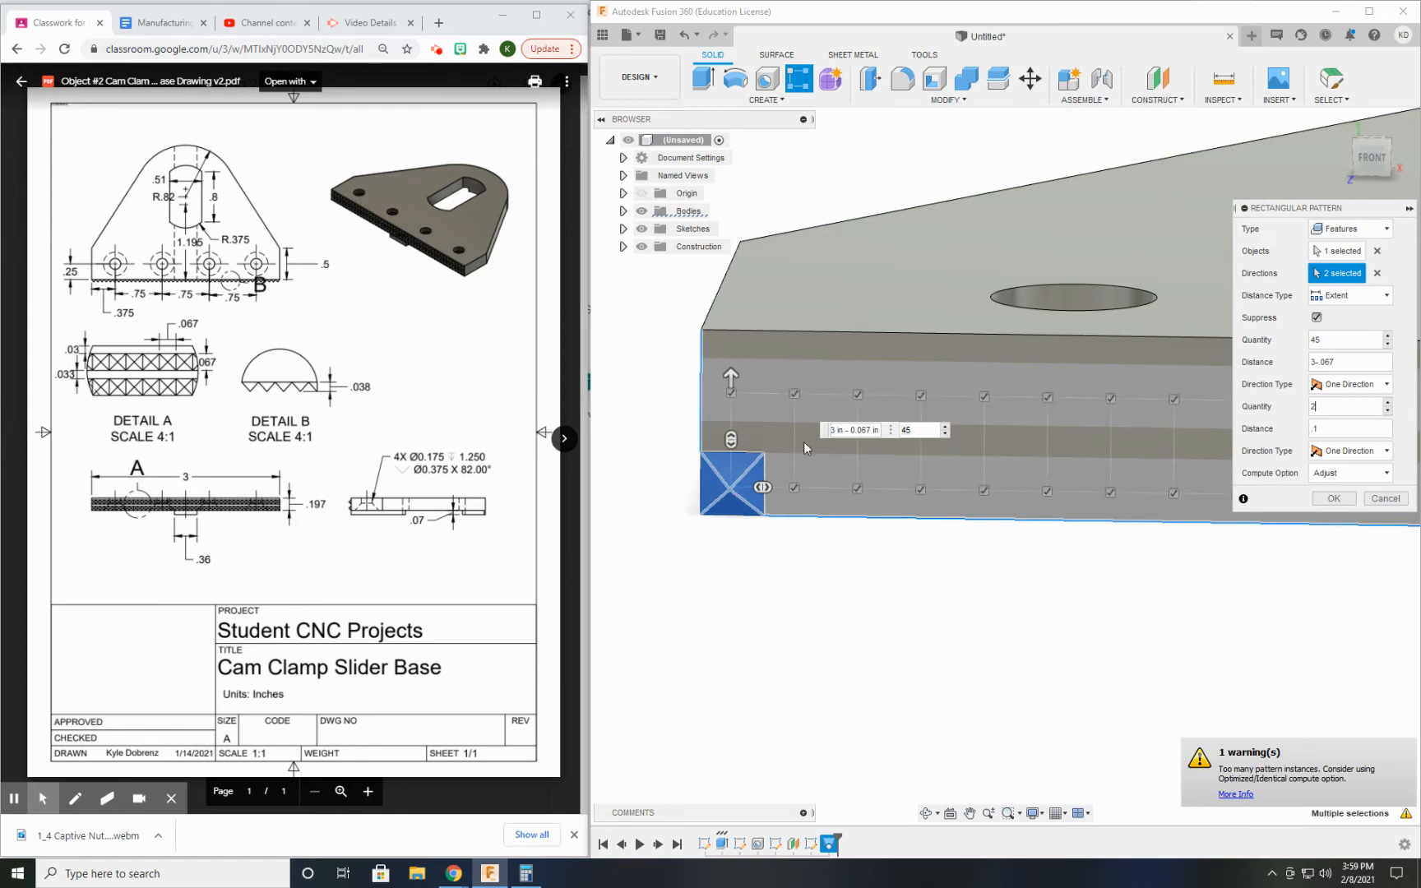
- Check the two-row pattern preview along the whole front edge and create the rectangular pattern of teeth
{"action": "scroll", "coordinate": [1208, 576], "scroll_direction": "down", "scroll_amount": 3}
{"action": "scroll", "coordinate": [1222, 579], "scroll_direction": "down", "scroll_amount": 1}
{"action": "middle_click_drag", "start_coordinate": [1217, 583], "coordinate": [821, 638]}
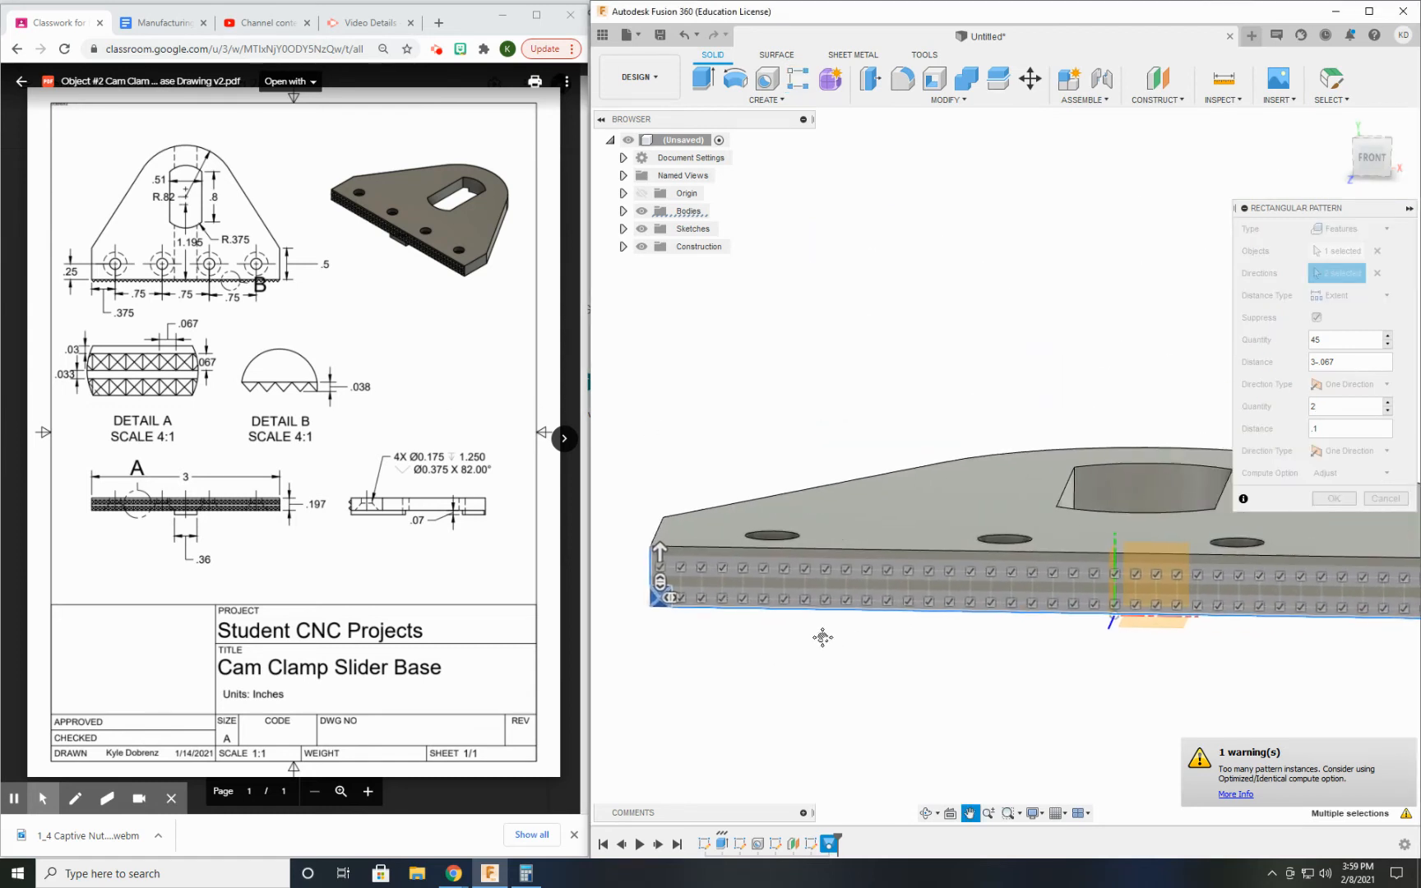
{"action": "scroll", "coordinate": [902, 628], "scroll_direction": "down", "scroll_amount": 1}
{"action": "scroll", "coordinate": [982, 627], "scroll_direction": "down", "scroll_amount": 1}
{"action": "middle_click_drag", "start_coordinate": [984, 629], "coordinate": [930, 601]}
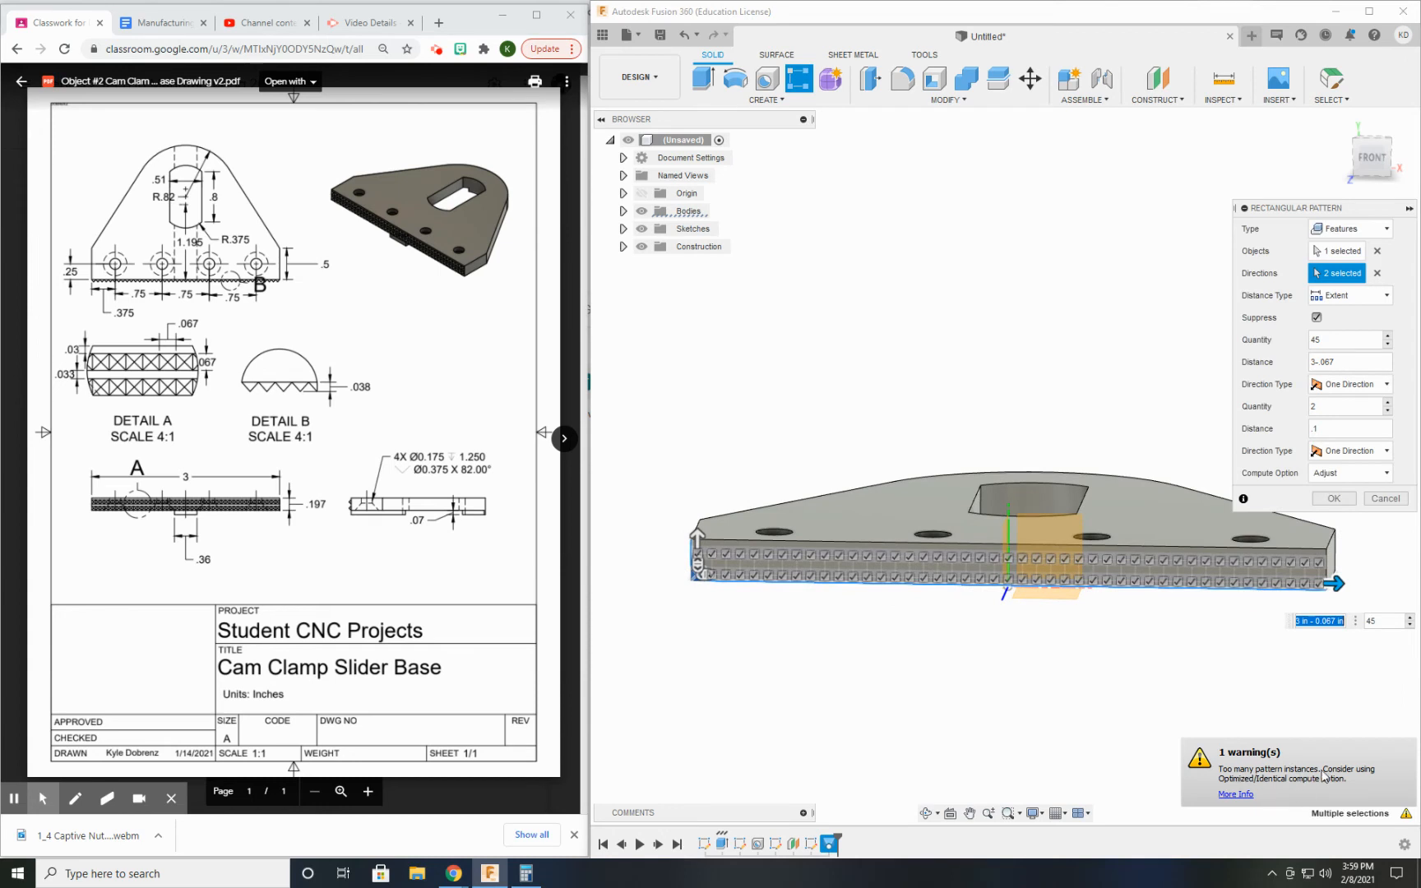
{"action": "left_click", "coordinate": [1344, 500]}
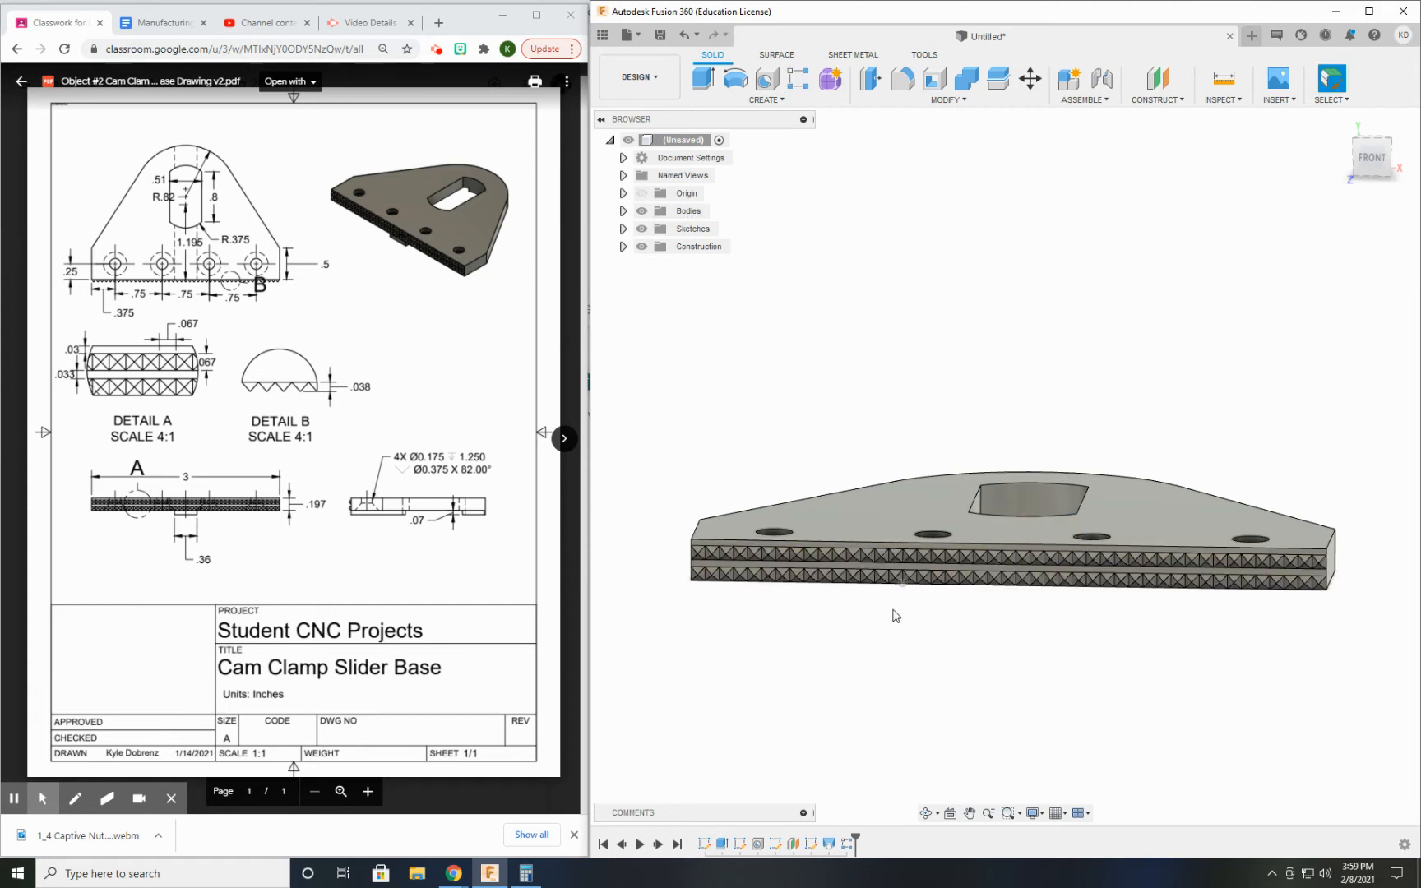
- Examine both rows of pyramid teeth up close from the front and from the plate's right end
{"action": "scroll", "coordinate": [882, 658], "scroll_direction": "down", "scroll_amount": 1}
{"action": "scroll", "coordinate": [831, 662], "scroll_direction": "up", "scroll_amount": 6}
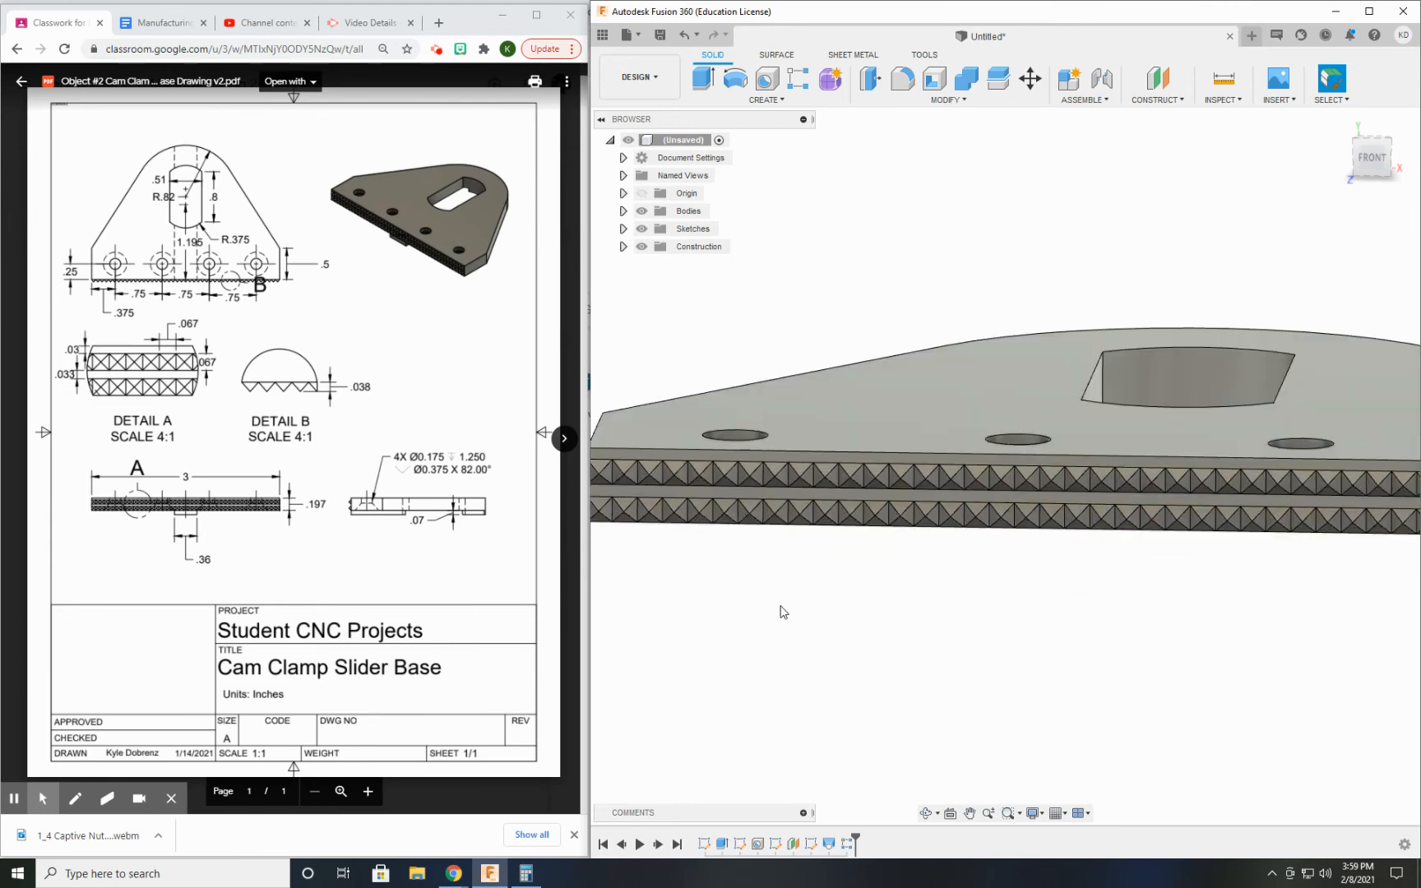
{"action": "scroll", "coordinate": [913, 332], "scroll_direction": "up", "scroll_amount": 1}
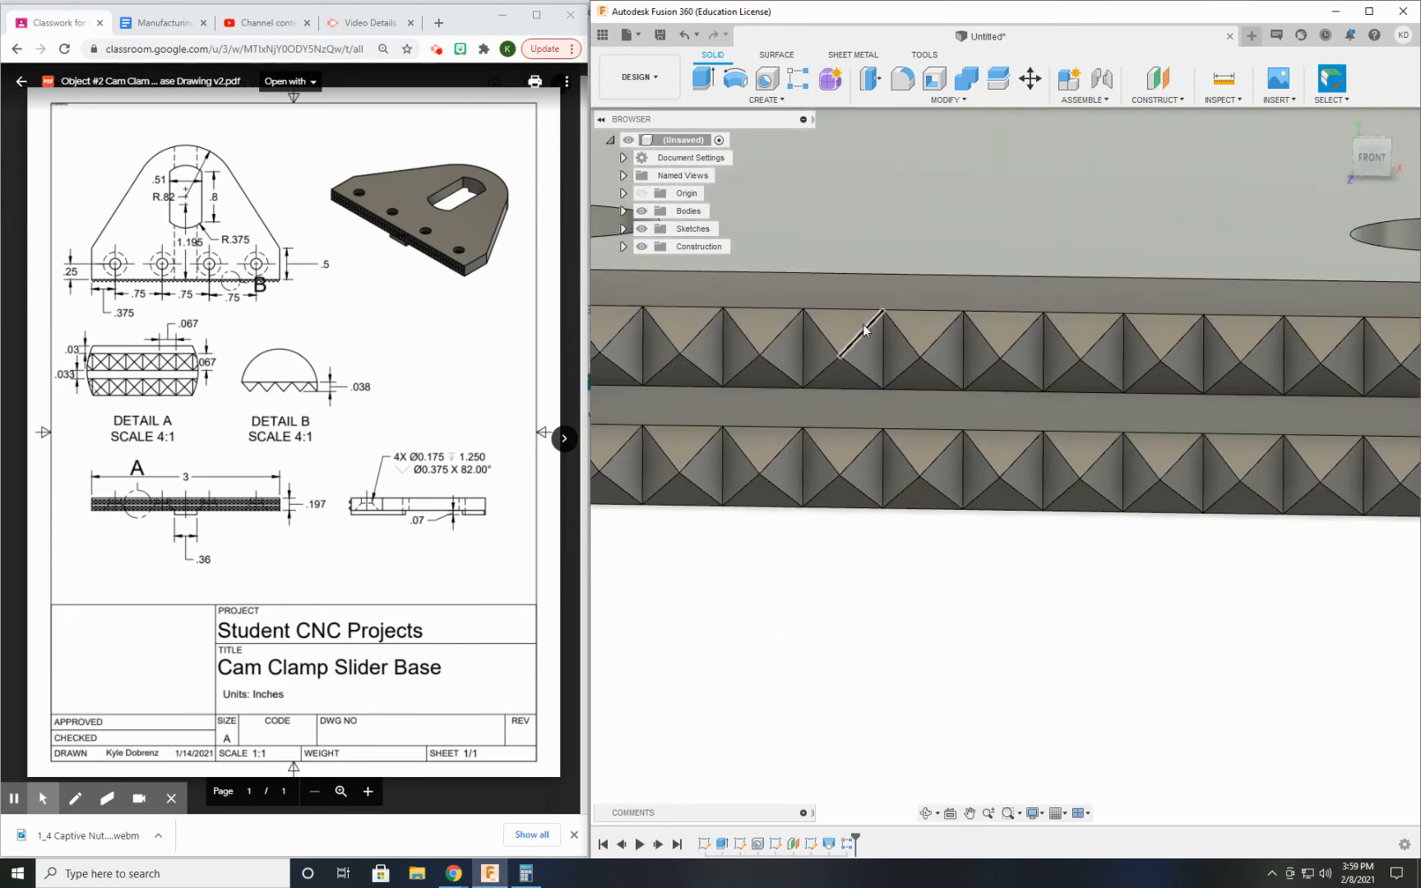
{"action": "scroll", "coordinate": [865, 544], "scroll_direction": "down", "scroll_amount": 4}
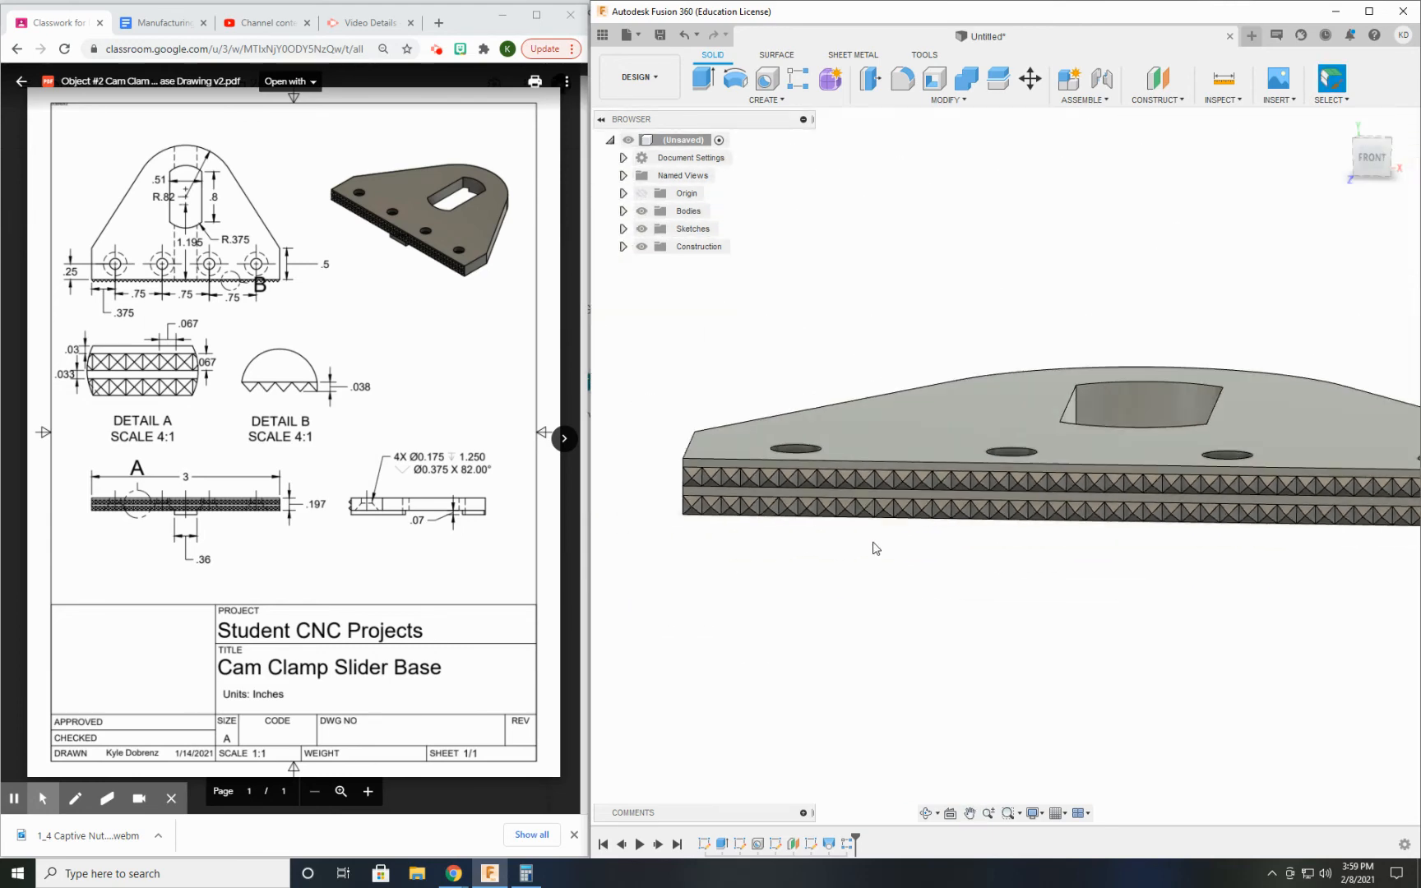
{"action": "middle_click_drag", "start_coordinate": [1038, 582], "coordinate": [1002, 581], "text": "shift"}
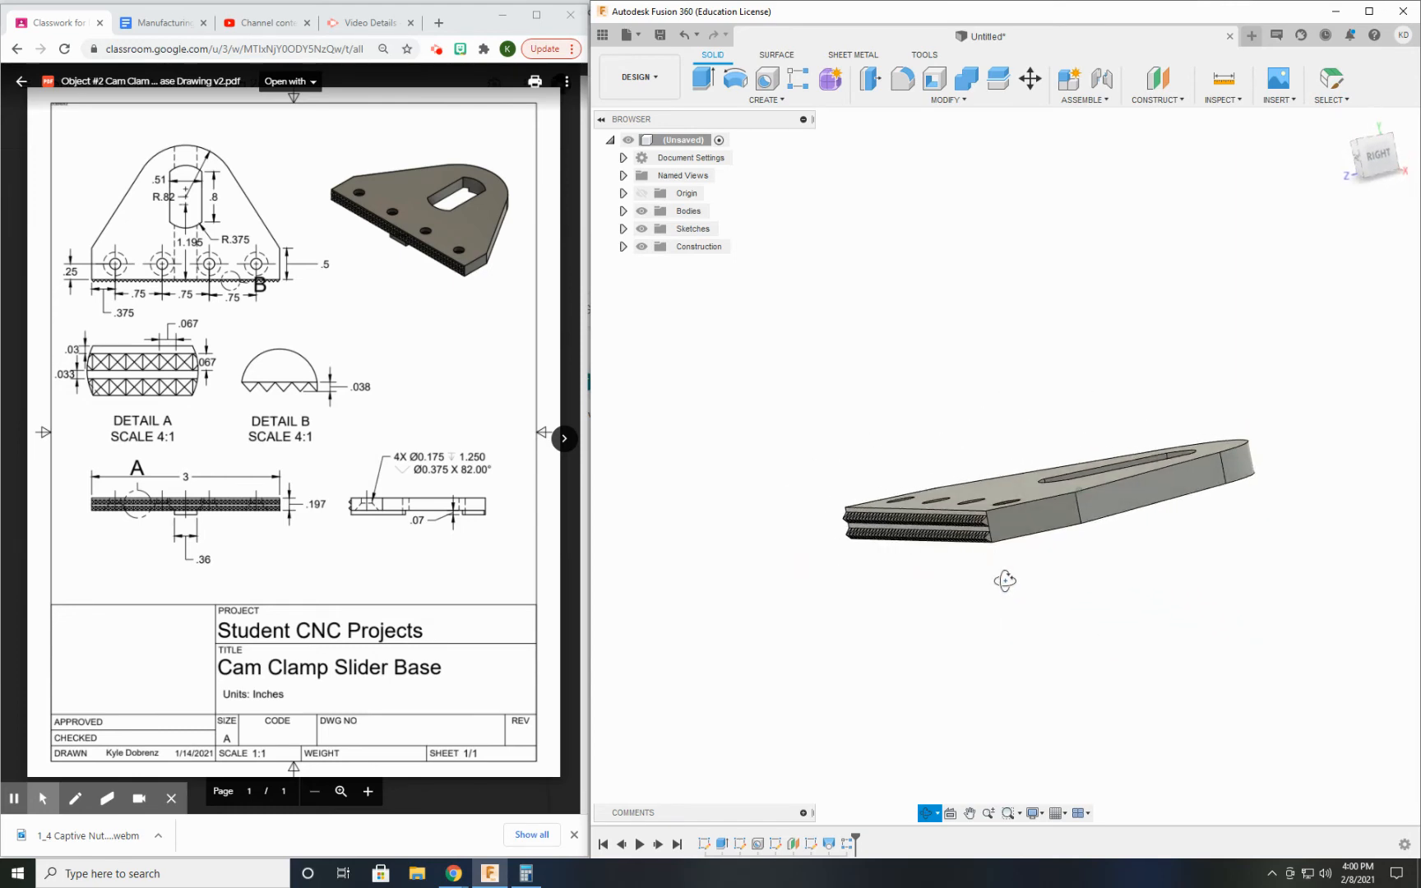
{"action": "scroll", "coordinate": [945, 533], "scroll_direction": "up", "scroll_amount": 5}
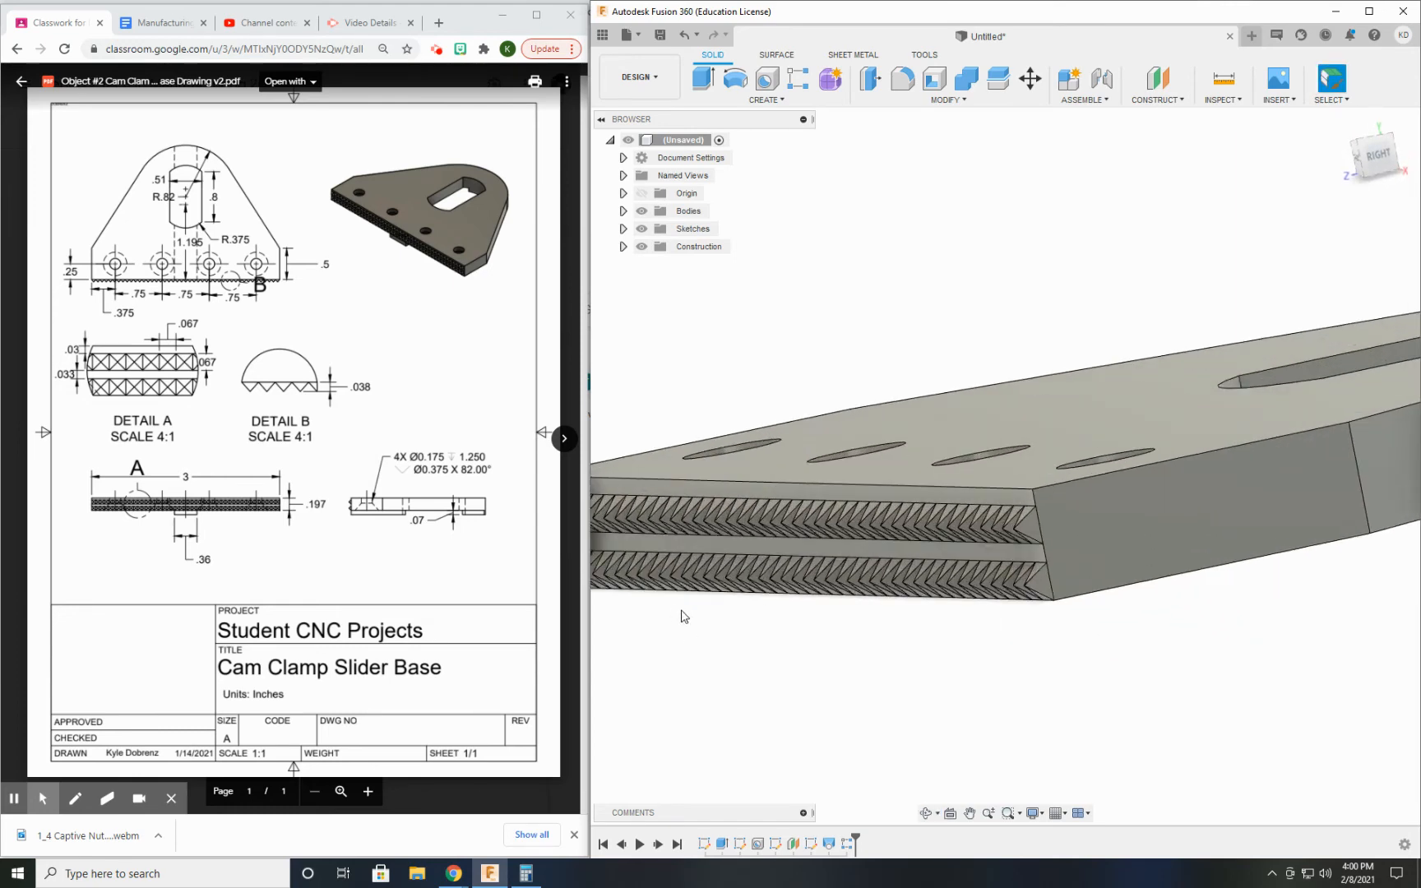
{"action": "middle_click_drag", "start_coordinate": [678, 612], "coordinate": [829, 611]}
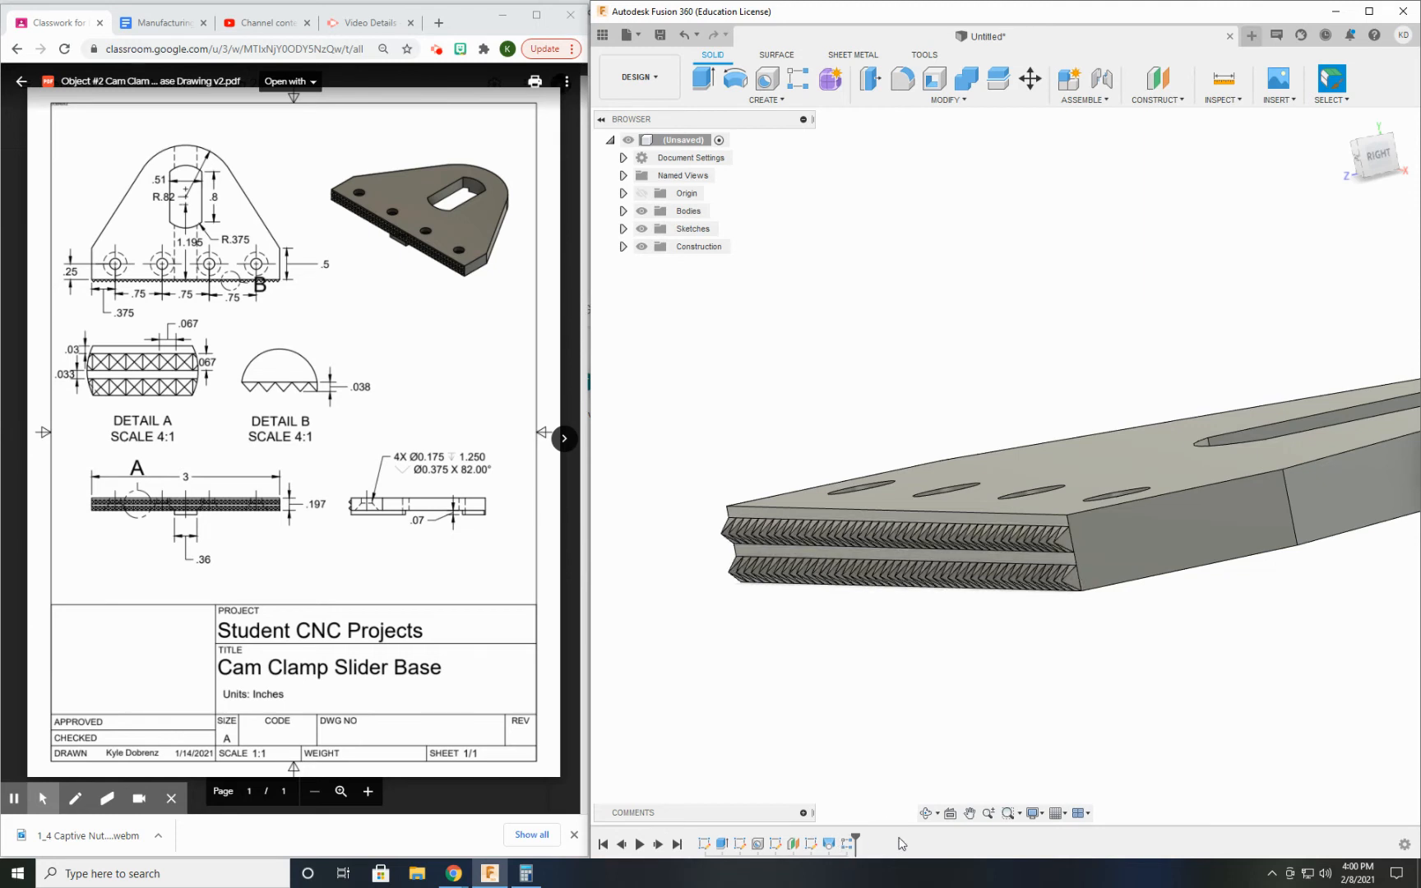
{"action": "scroll", "coordinate": [980, 691], "scroll_direction": "down", "scroll_amount": 6}
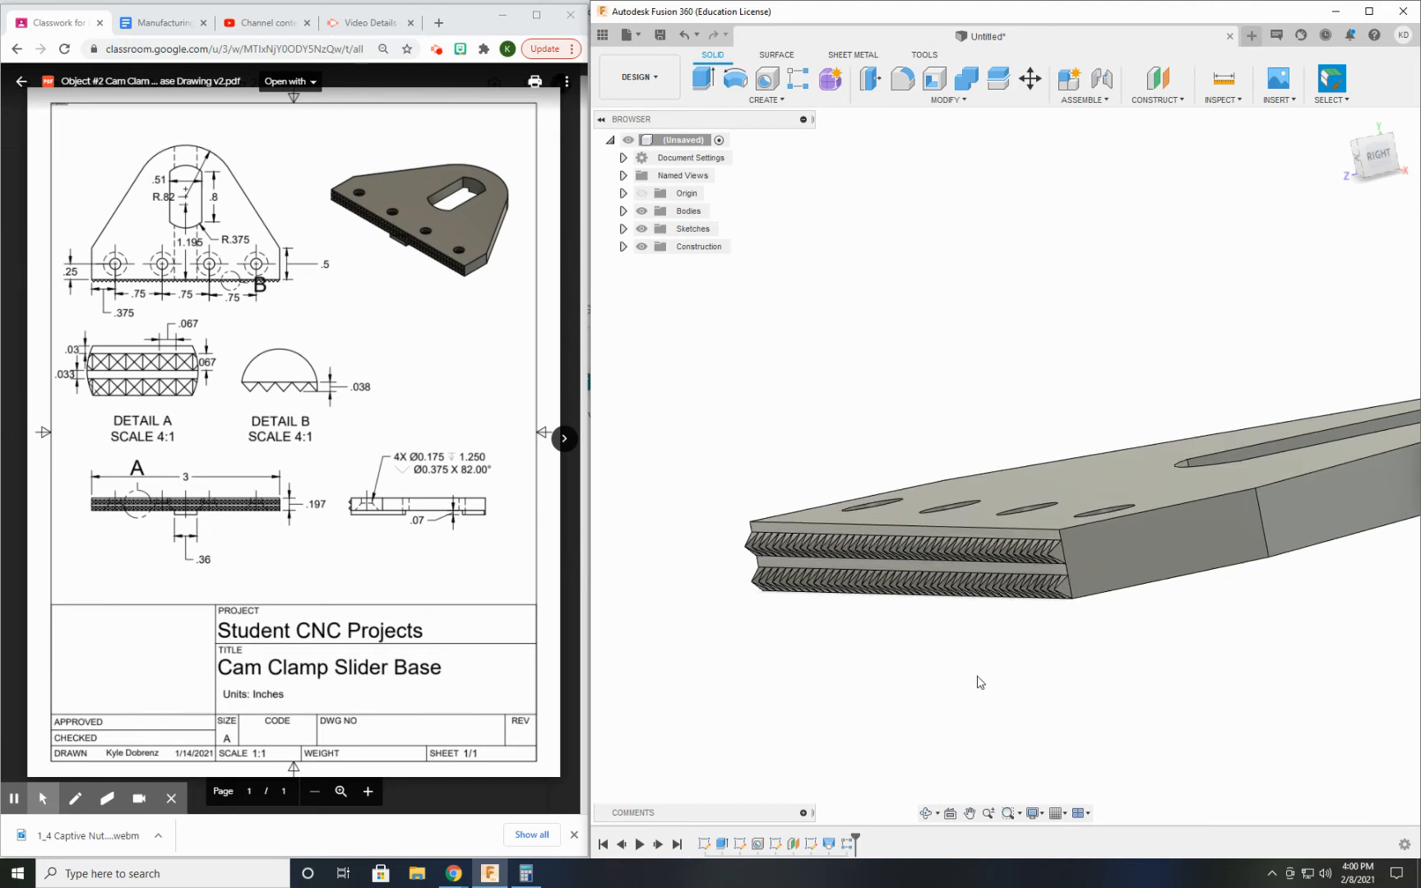
- Start a sketch on the plate's countersunk bottom face and project that face's edges into it
{"action": "middle_click_drag", "start_coordinate": [980, 685], "coordinate": [968, 331], "text": "shift"}
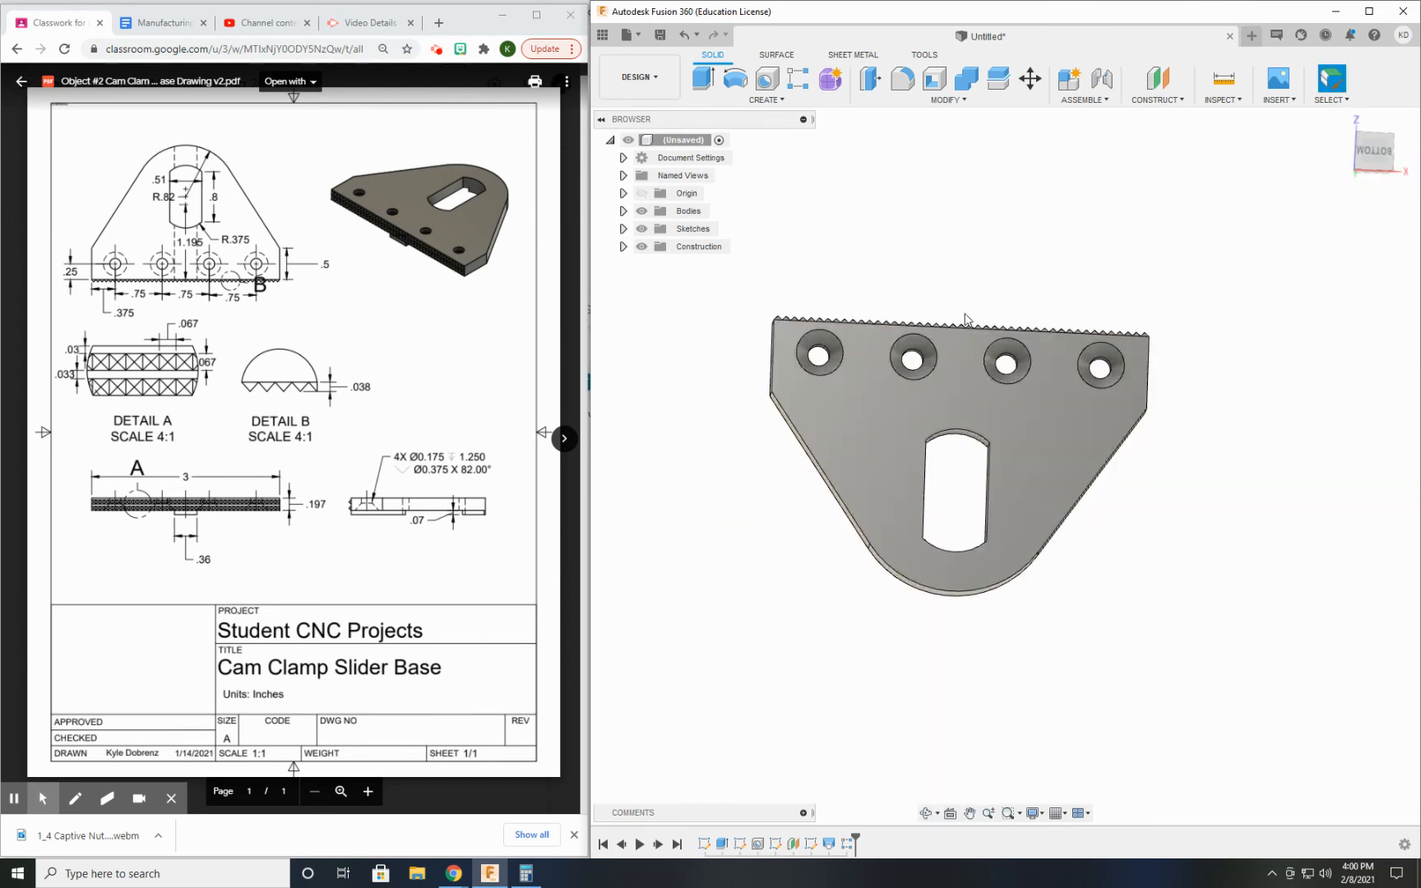
{"action": "left_click", "coordinate": [747, 102]}
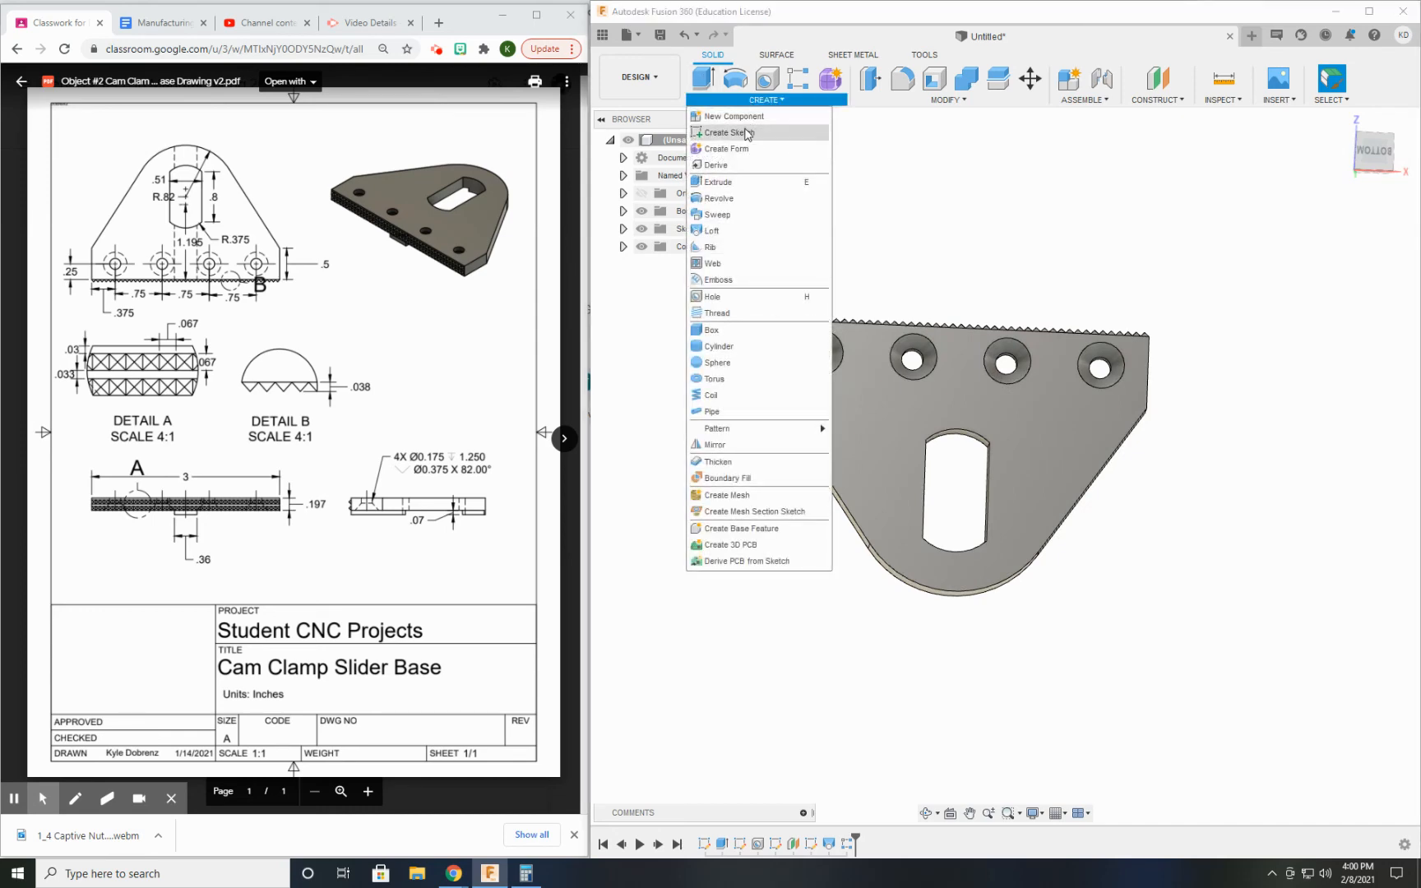
{"action": "left_click", "coordinate": [745, 133]}
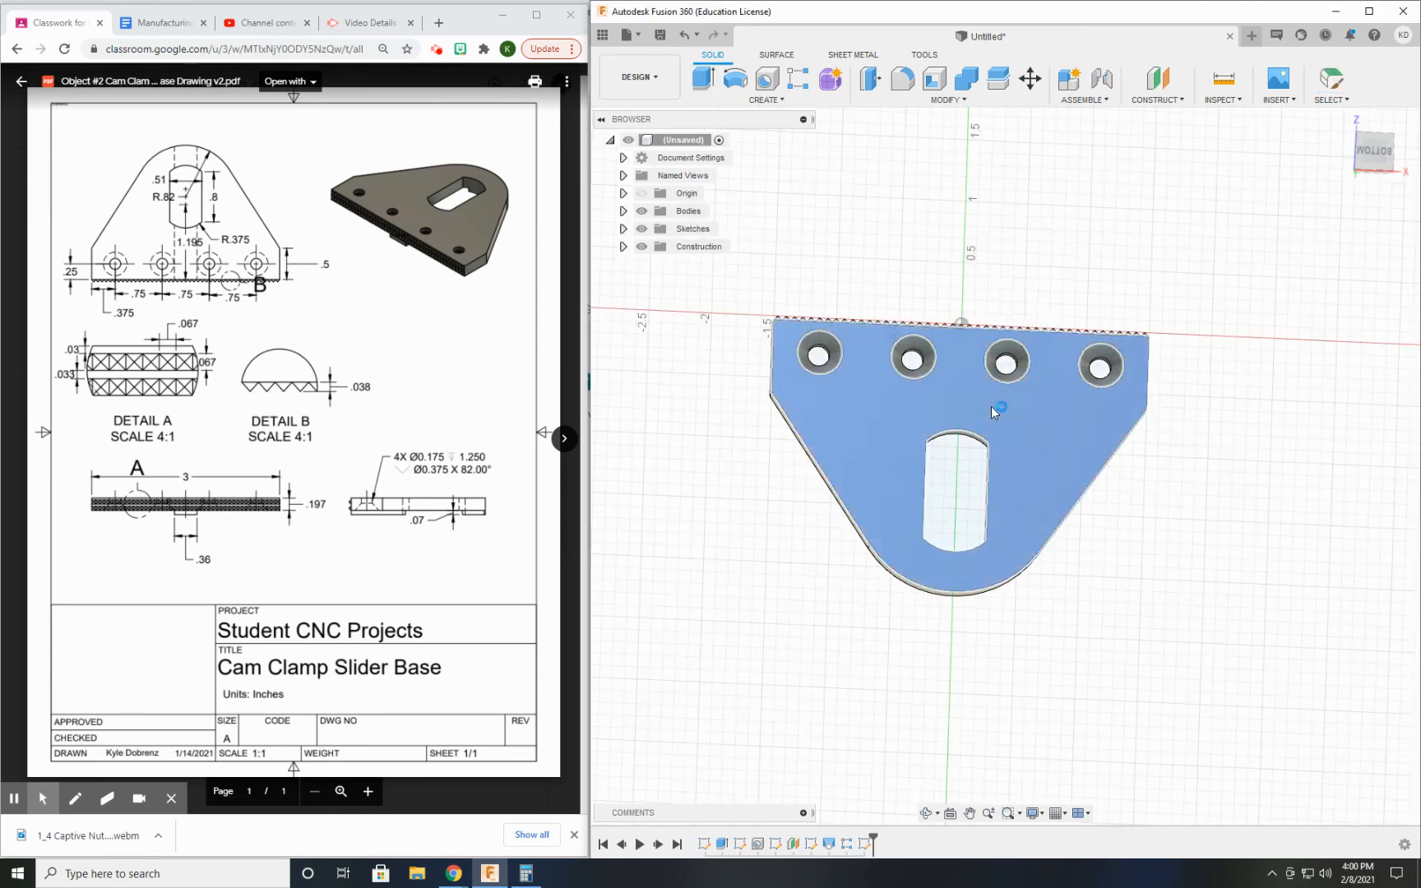
{"action": "left_click", "coordinate": [992, 406]}
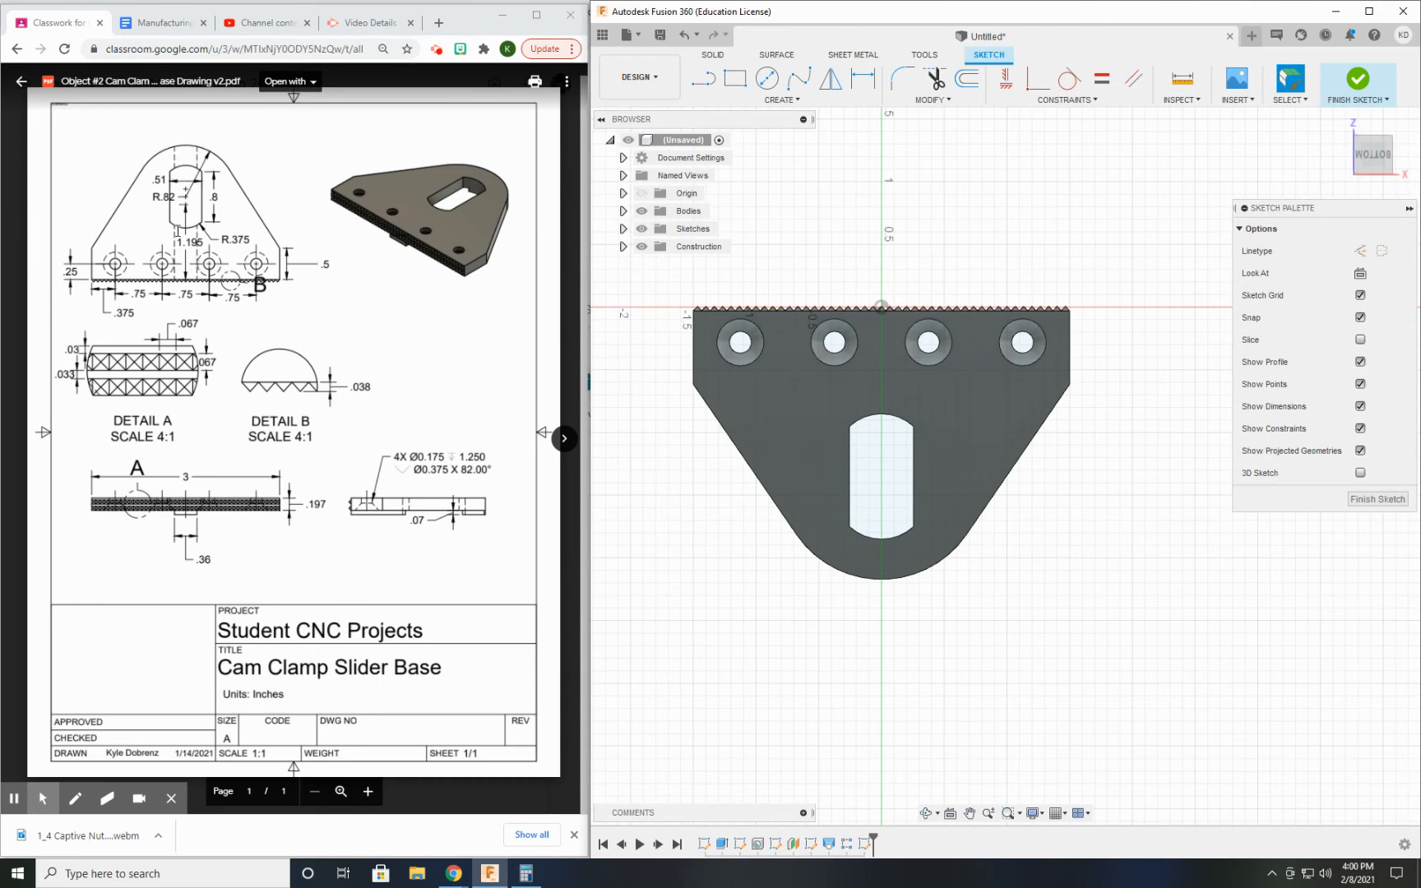
{"action": "left_click", "coordinate": [727, 105]}
{"action": "mouse_move", "coordinate": [790, 365]}
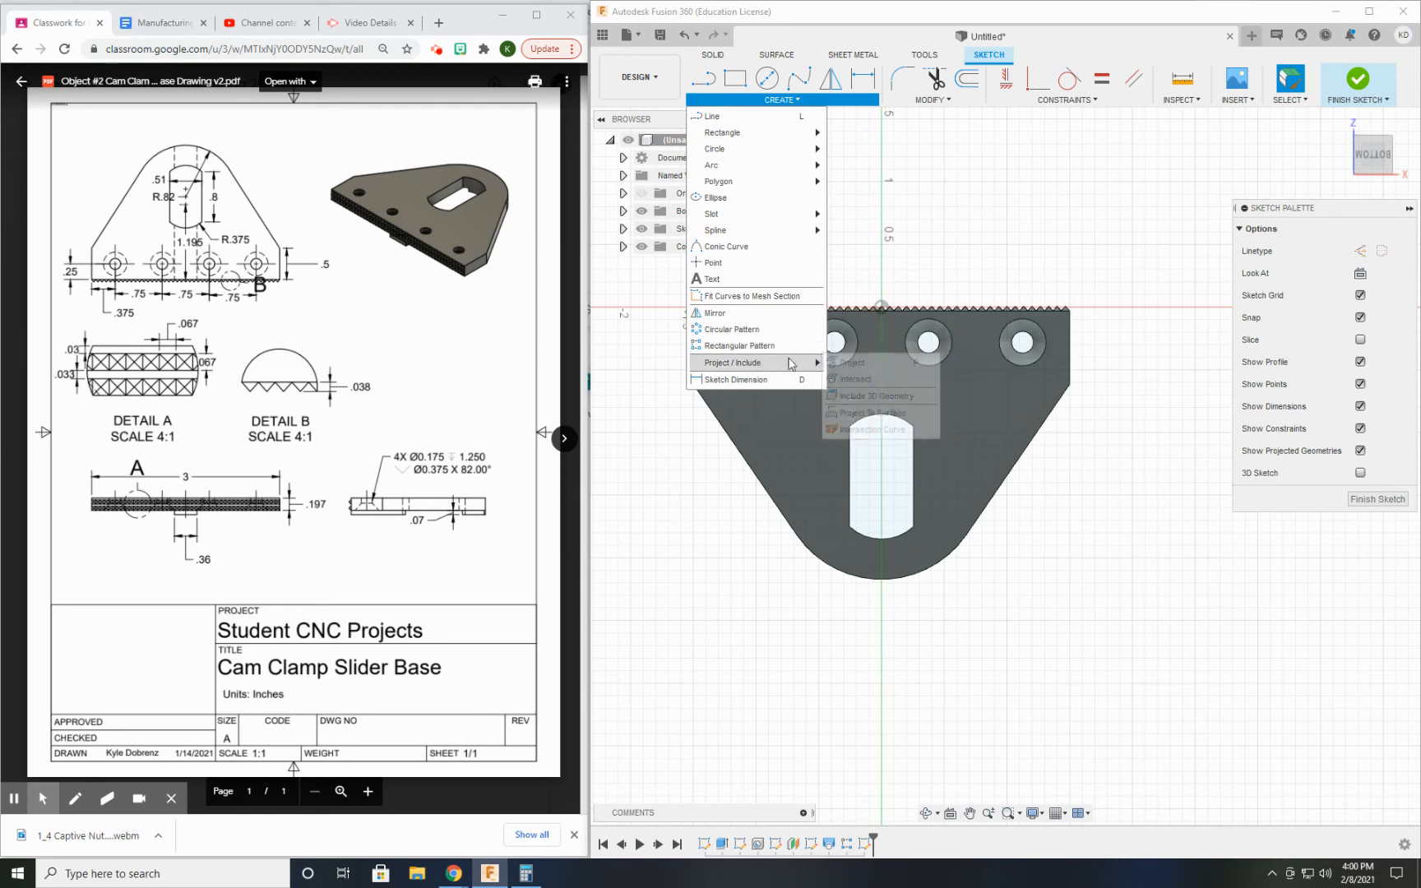
{"action": "left_click", "coordinate": [850, 362]}
{"action": "left_click", "coordinate": [1003, 411]}
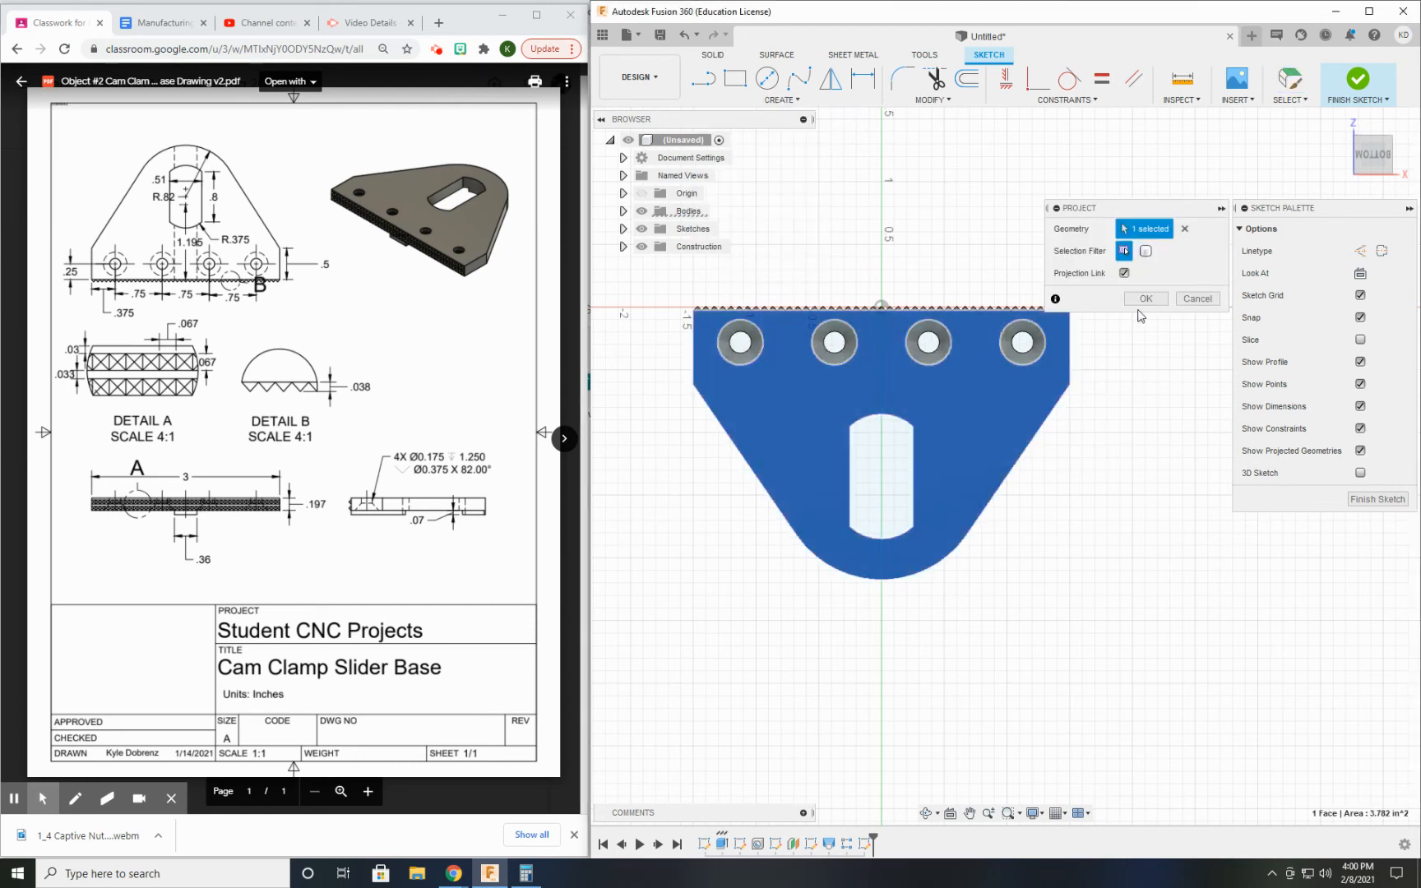
{"action": "left_click", "coordinate": [1145, 299]}
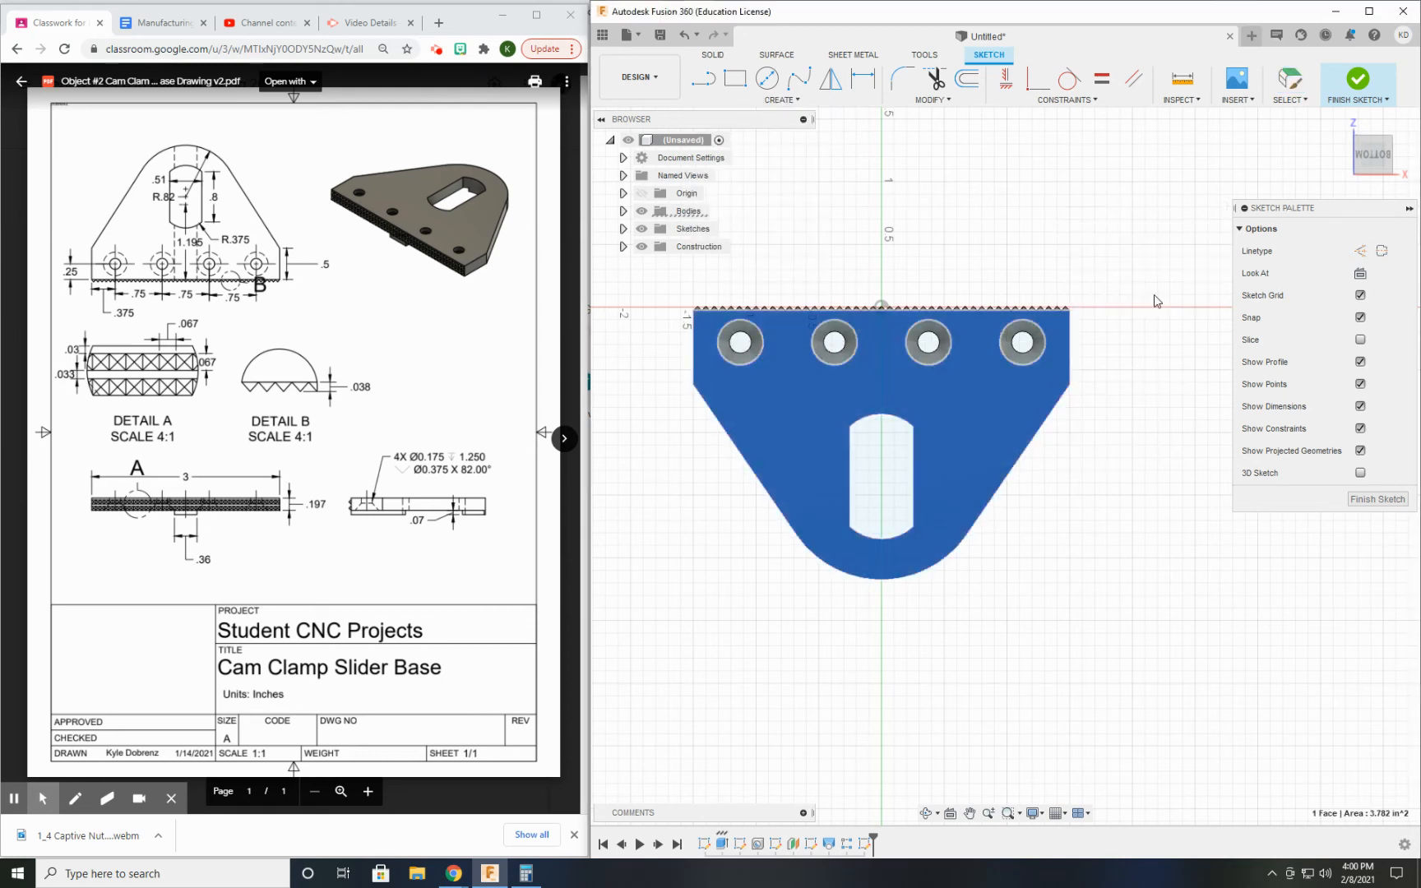
- Sketch two vertical lines about 0.29 in apart, either side of the centre axis, from the toothed edge to the rounded end
{"action": "left_click", "coordinate": [704, 79]}
{"action": "scroll", "coordinate": [884, 324], "scroll_direction": "up", "scroll_amount": 2}
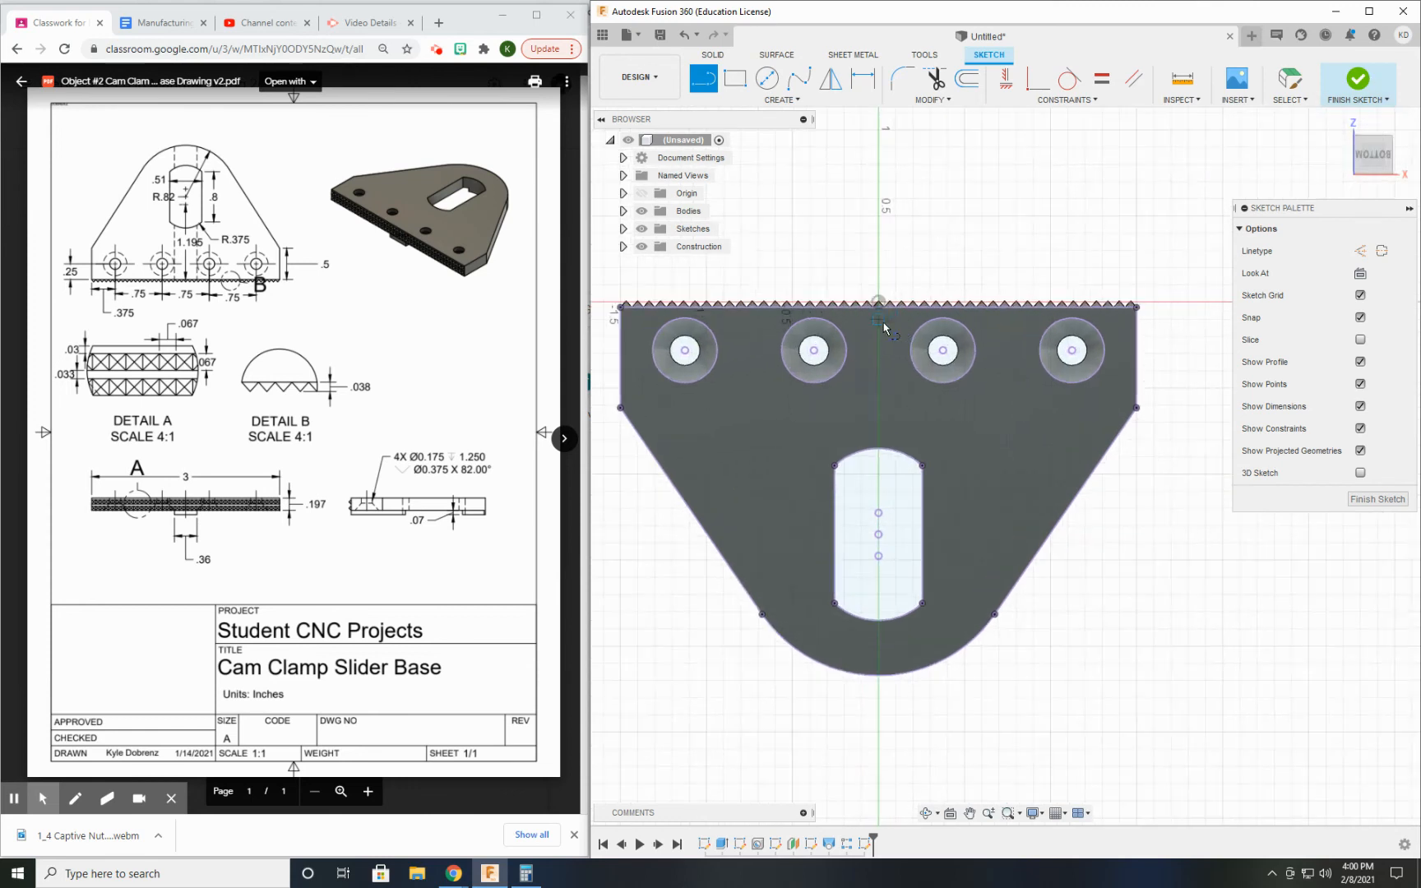
{"action": "scroll", "coordinate": [878, 326], "scroll_direction": "up", "scroll_amount": 1}
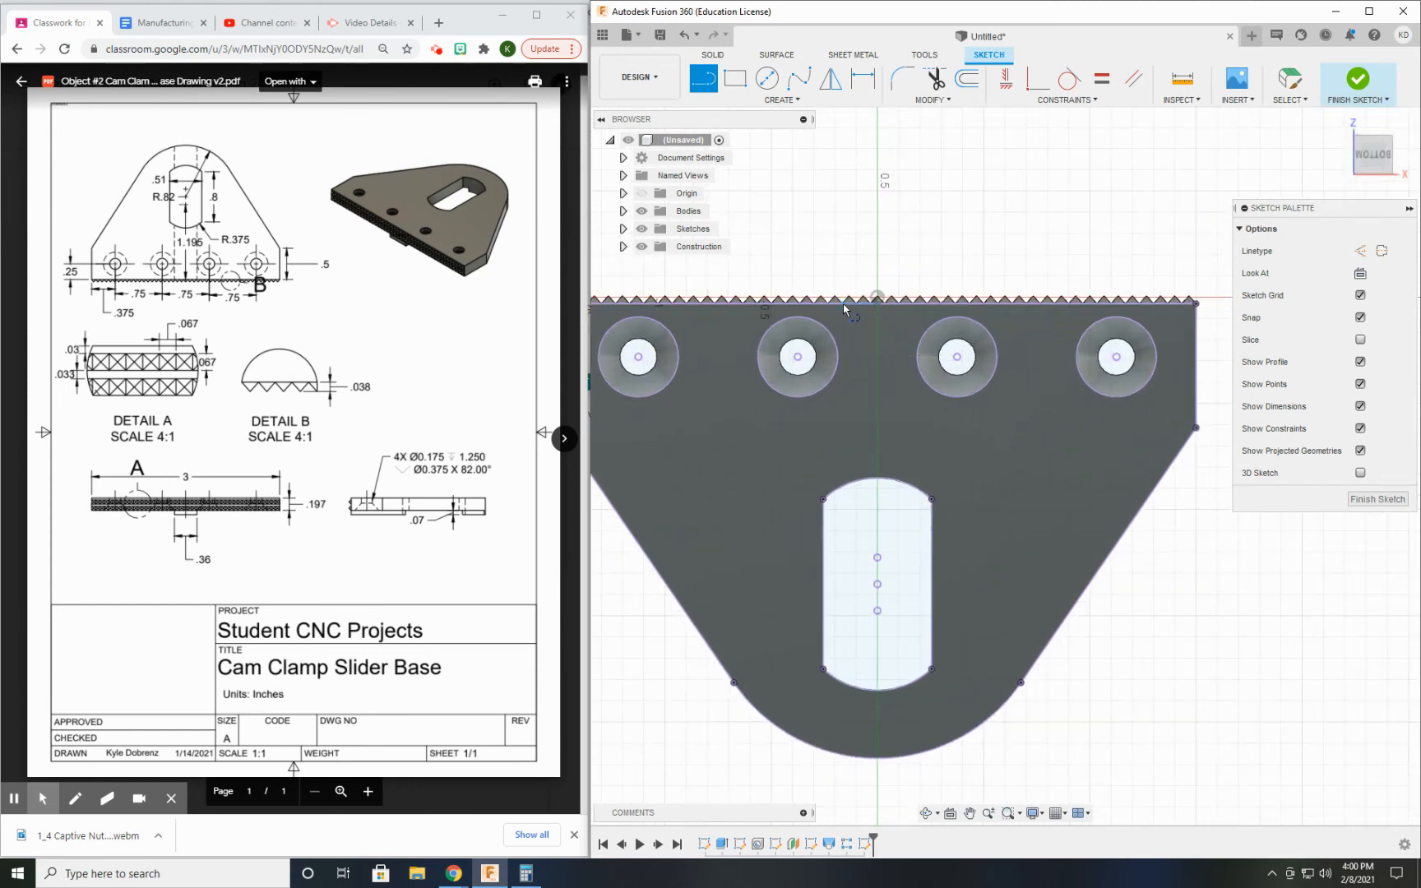
{"action": "left_click", "coordinate": [843, 303]}
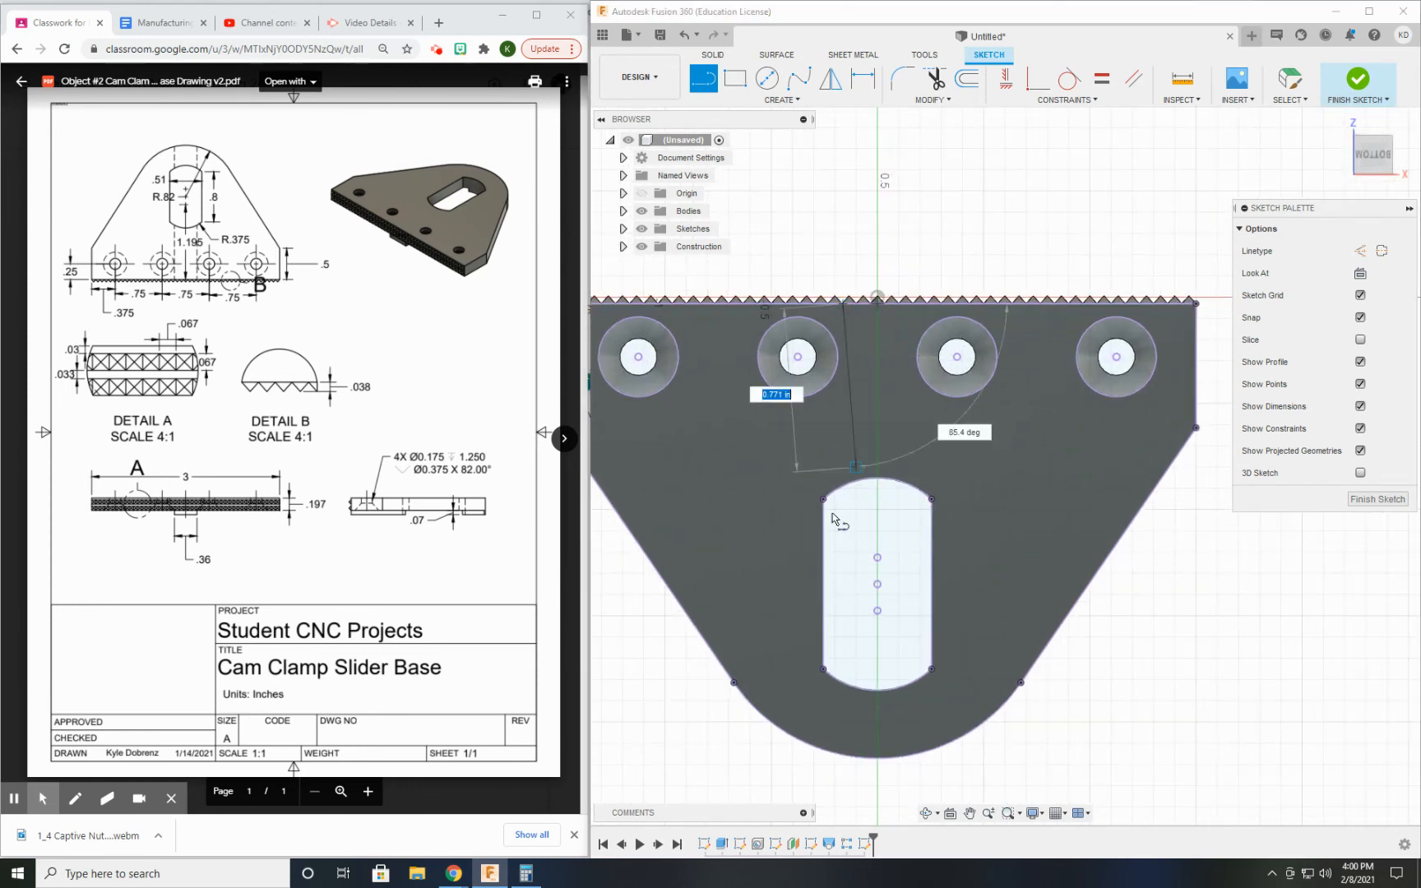
{"action": "double_click", "coordinate": [842, 755]}
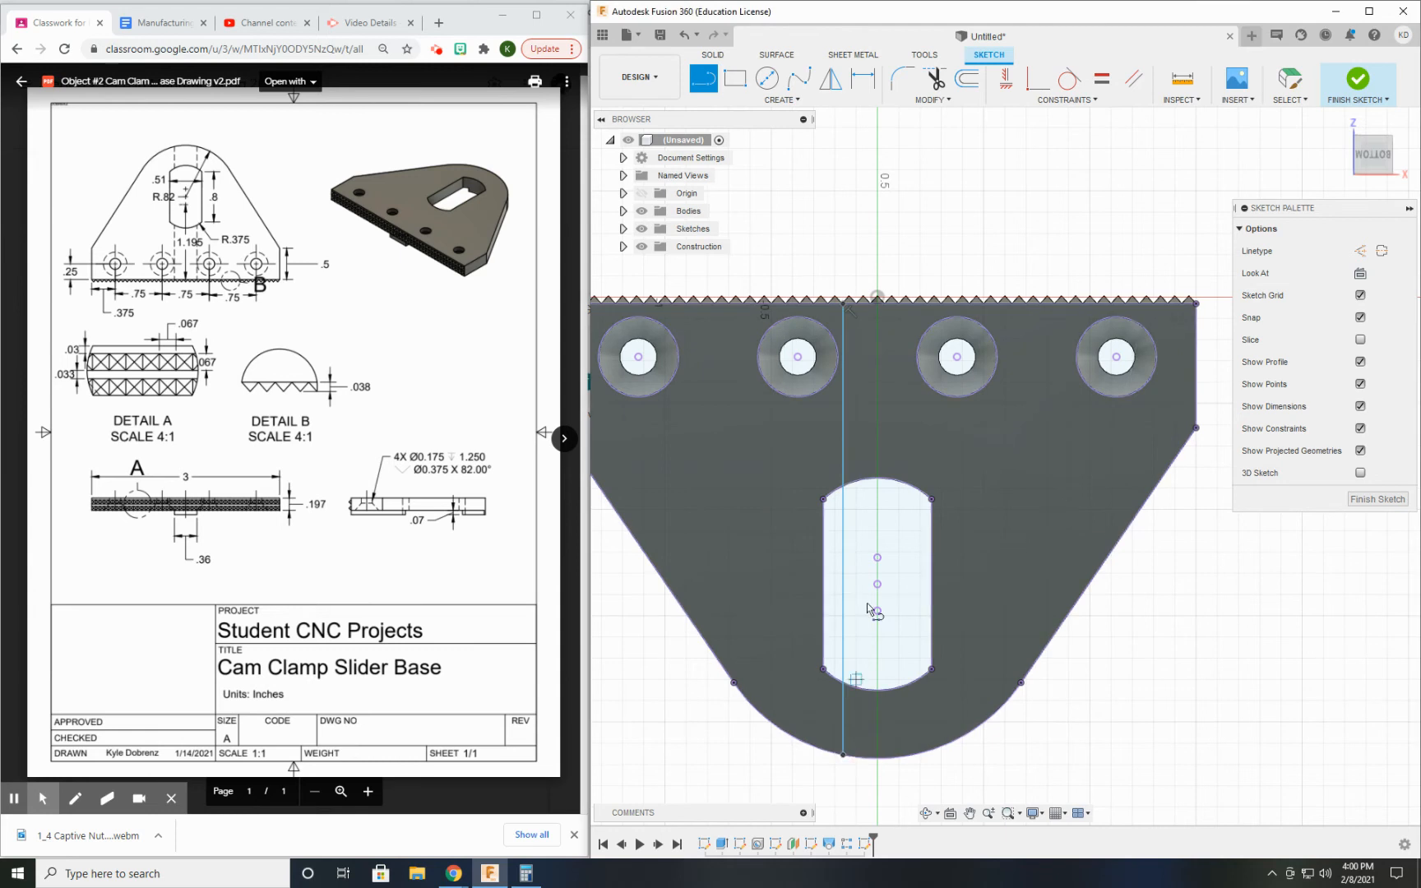
{"action": "left_click", "coordinate": [903, 304]}
{"action": "double_click", "coordinate": [904, 755]}
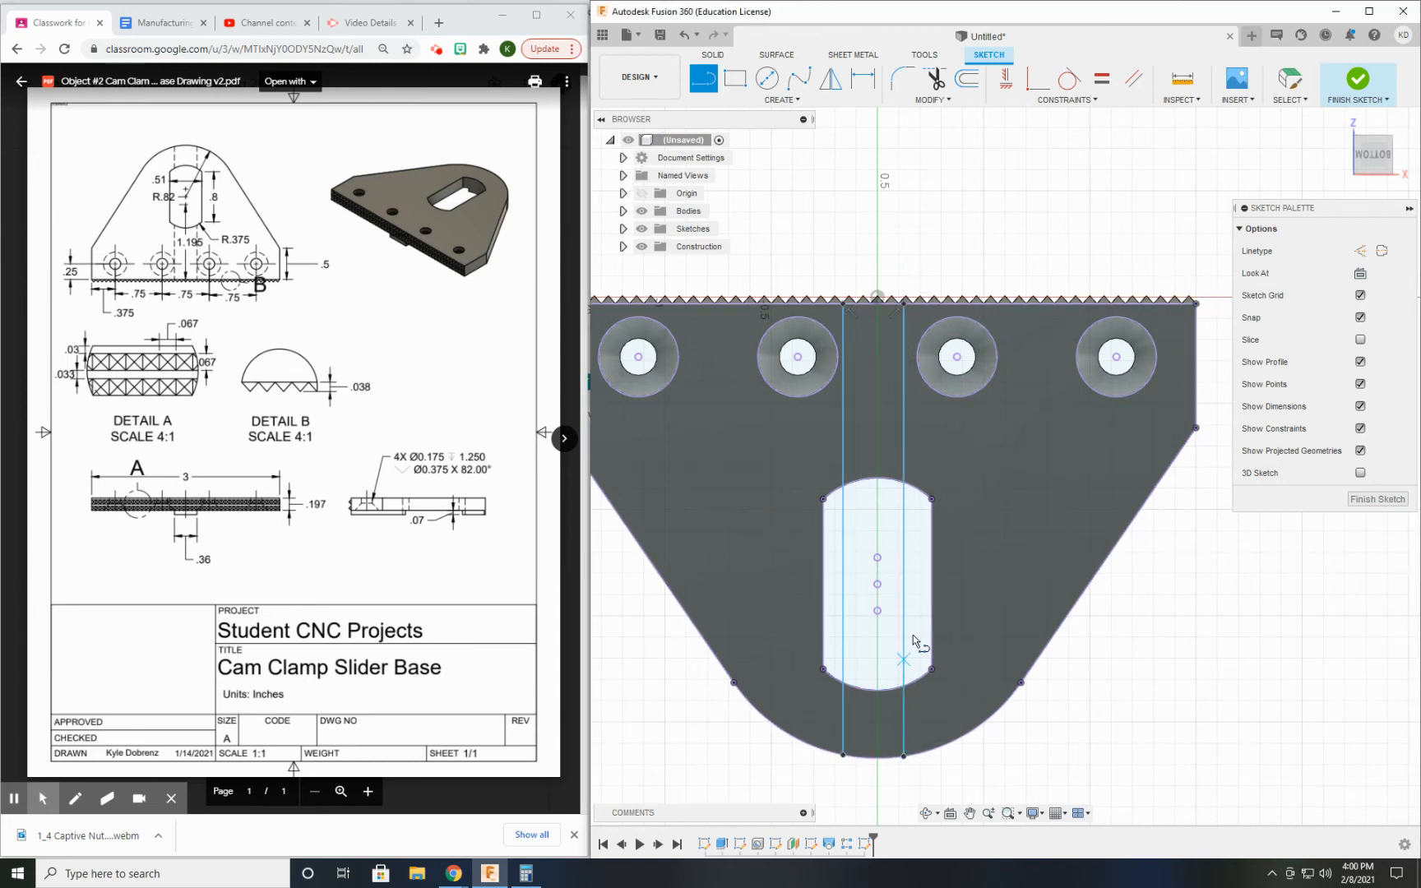
- Dimension the spacing between the two vertical lines as 0.36 in
{"action": "mouse_move", "coordinate": [920, 580]}
{"action": "middle_mouse_down"}
{"action": "mouse_move", "coordinate": [897, 564]}
{"action": "mouse_move", "coordinate": [879, 497]}
{"action": "middle_mouse_up"}
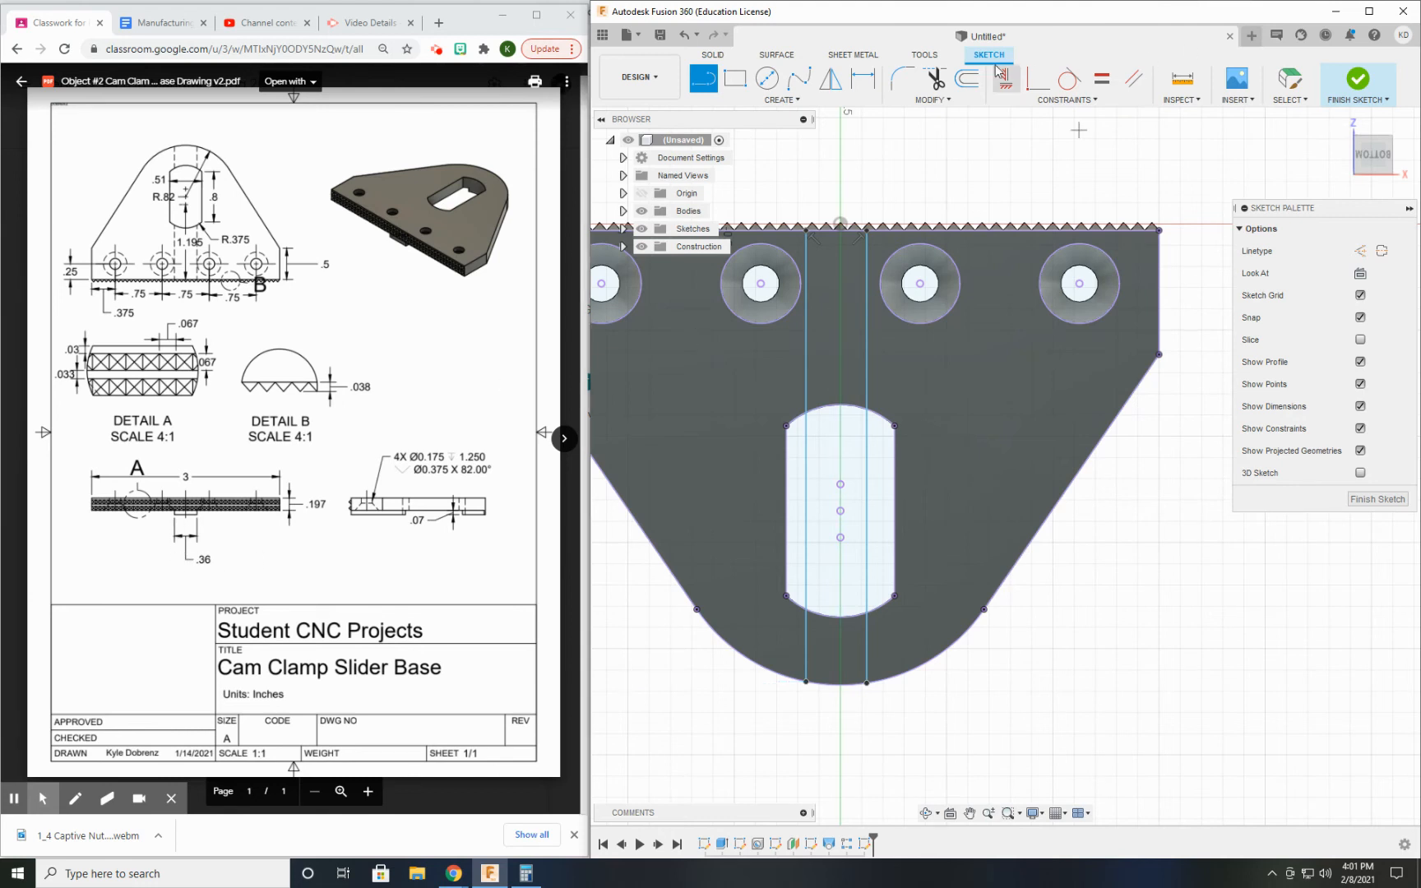
{"action": "left_click", "coordinate": [862, 78]}
{"action": "left_click", "coordinate": [806, 395]}
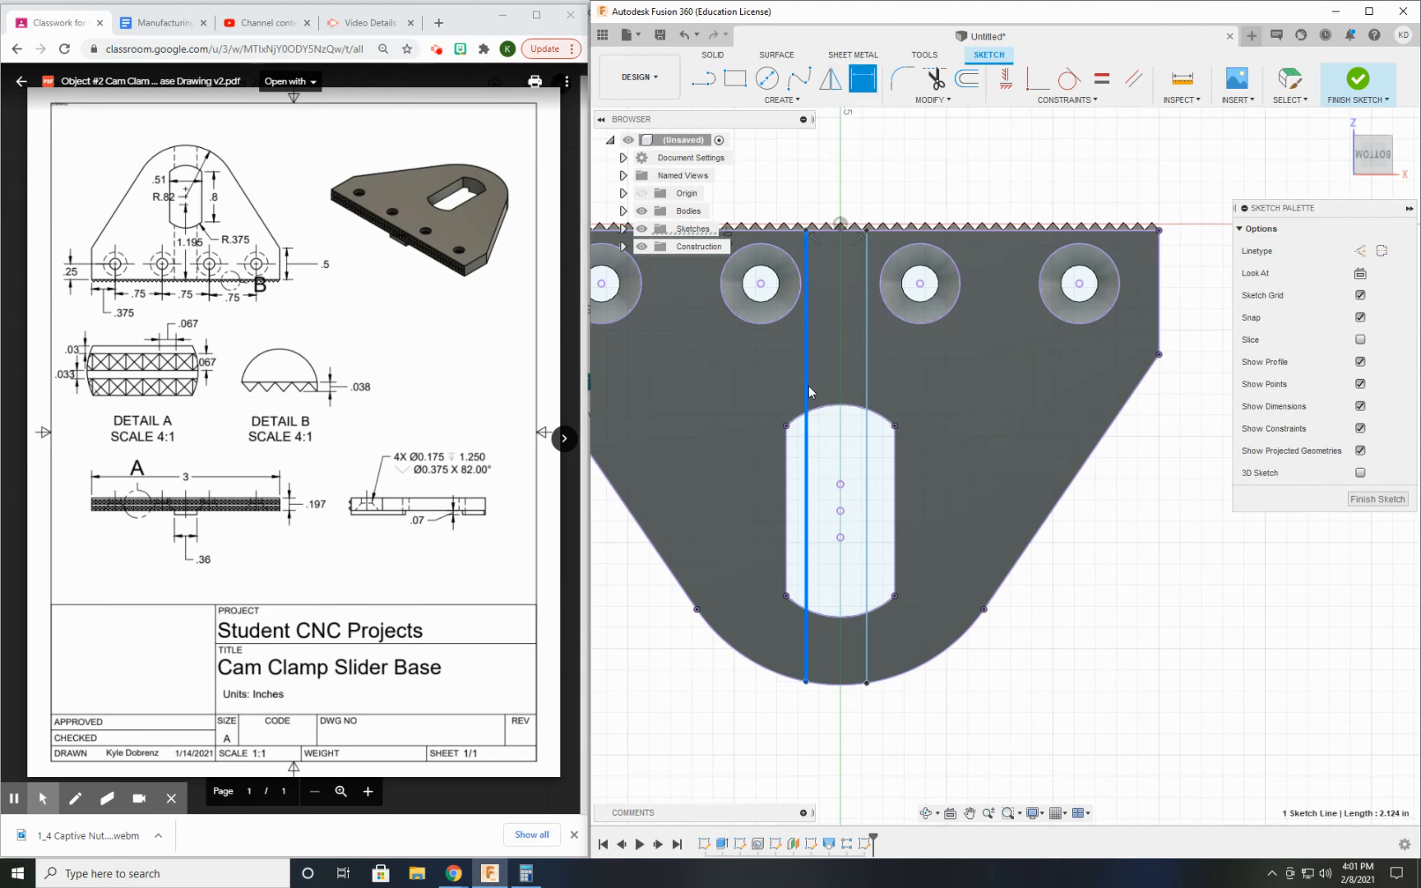
{"action": "left_click", "coordinate": [867, 386]}
{"action": "left_click", "coordinate": [839, 362]}
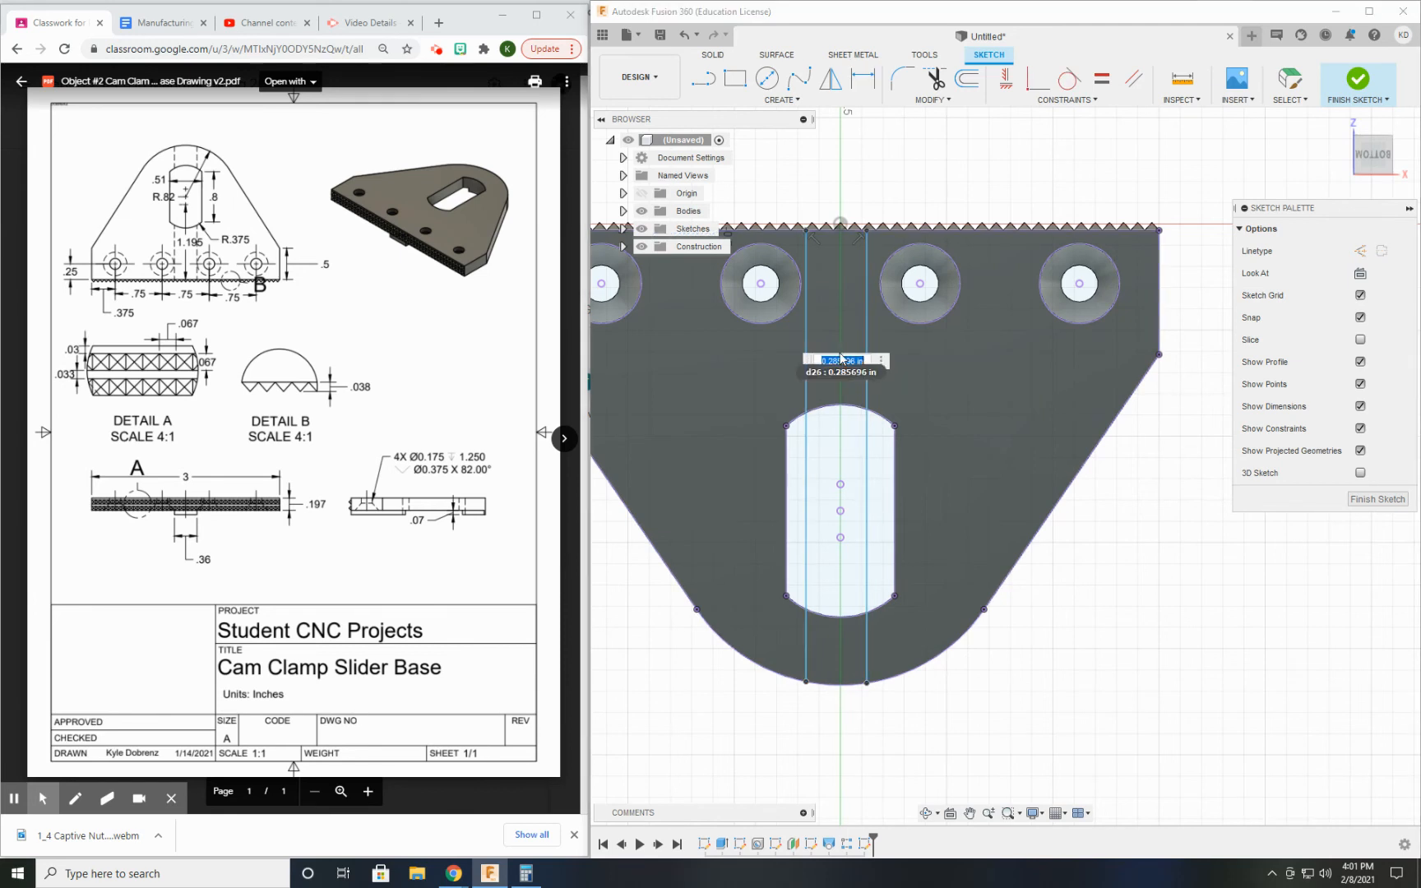
{"action": "key", "text": "BackSpace"}
{"action": "type", "text": ".36"}
{"action": "key", "text": "Return"}
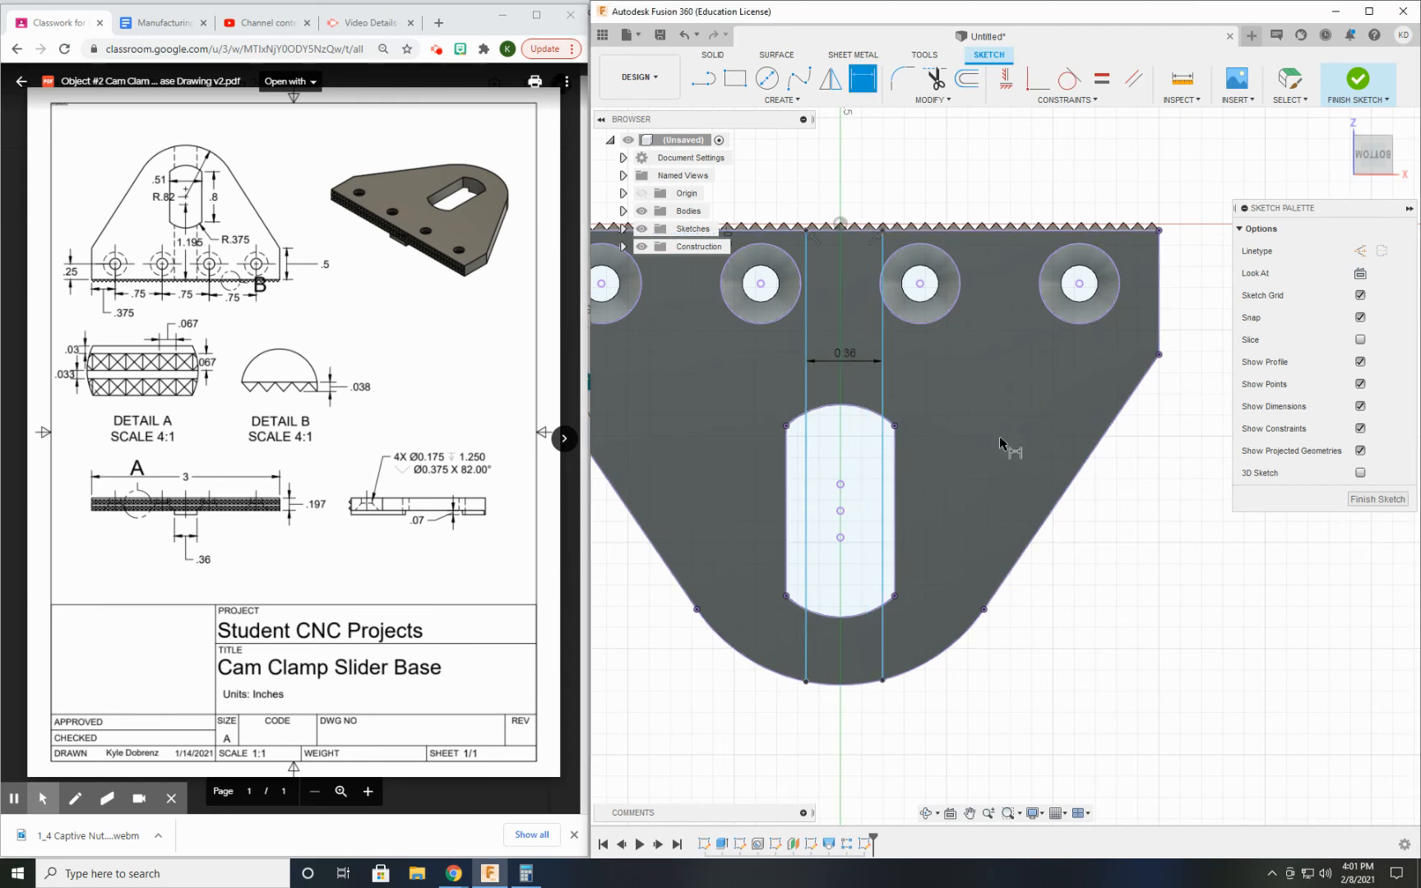
{"action": "key", "text": "Escape"}
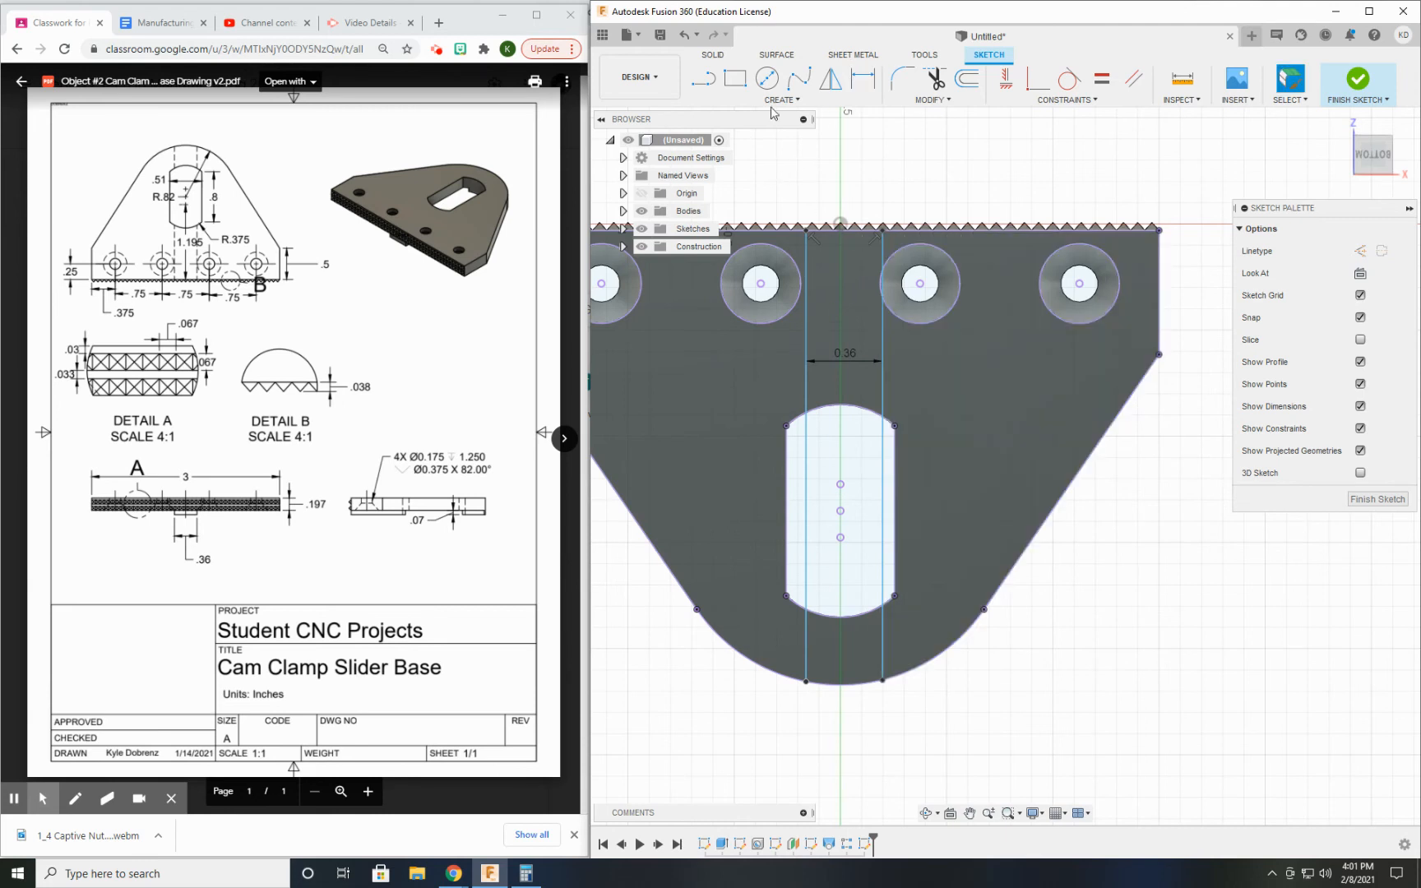
- Sketch a horizontal construction line across the slot, connecting the two vertical lines
{"action": "left_click", "coordinate": [704, 79]}
{"action": "left_click", "coordinate": [1360, 250]}
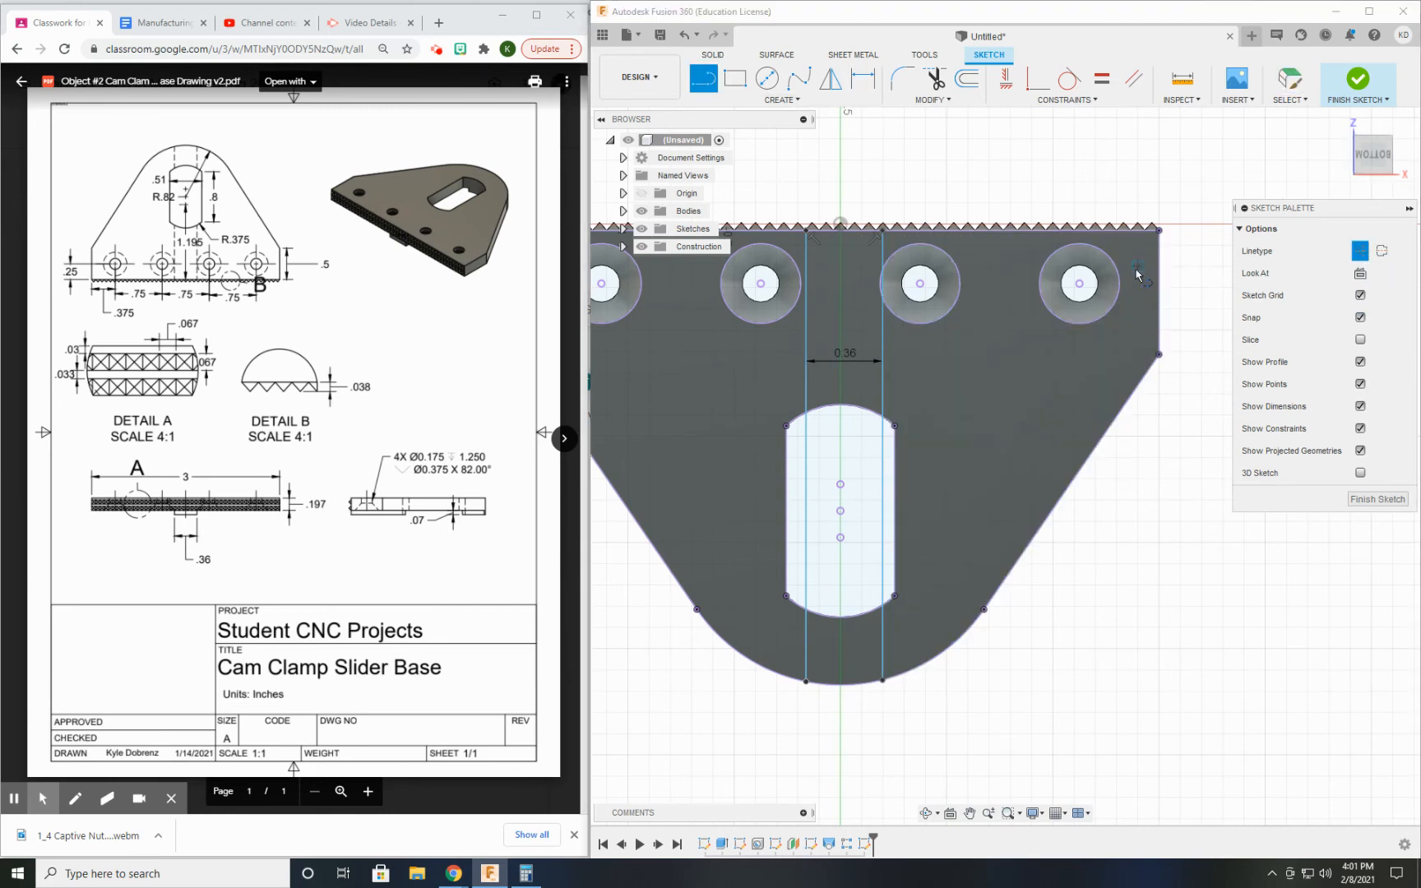
{"action": "key", "text": "Escape"}
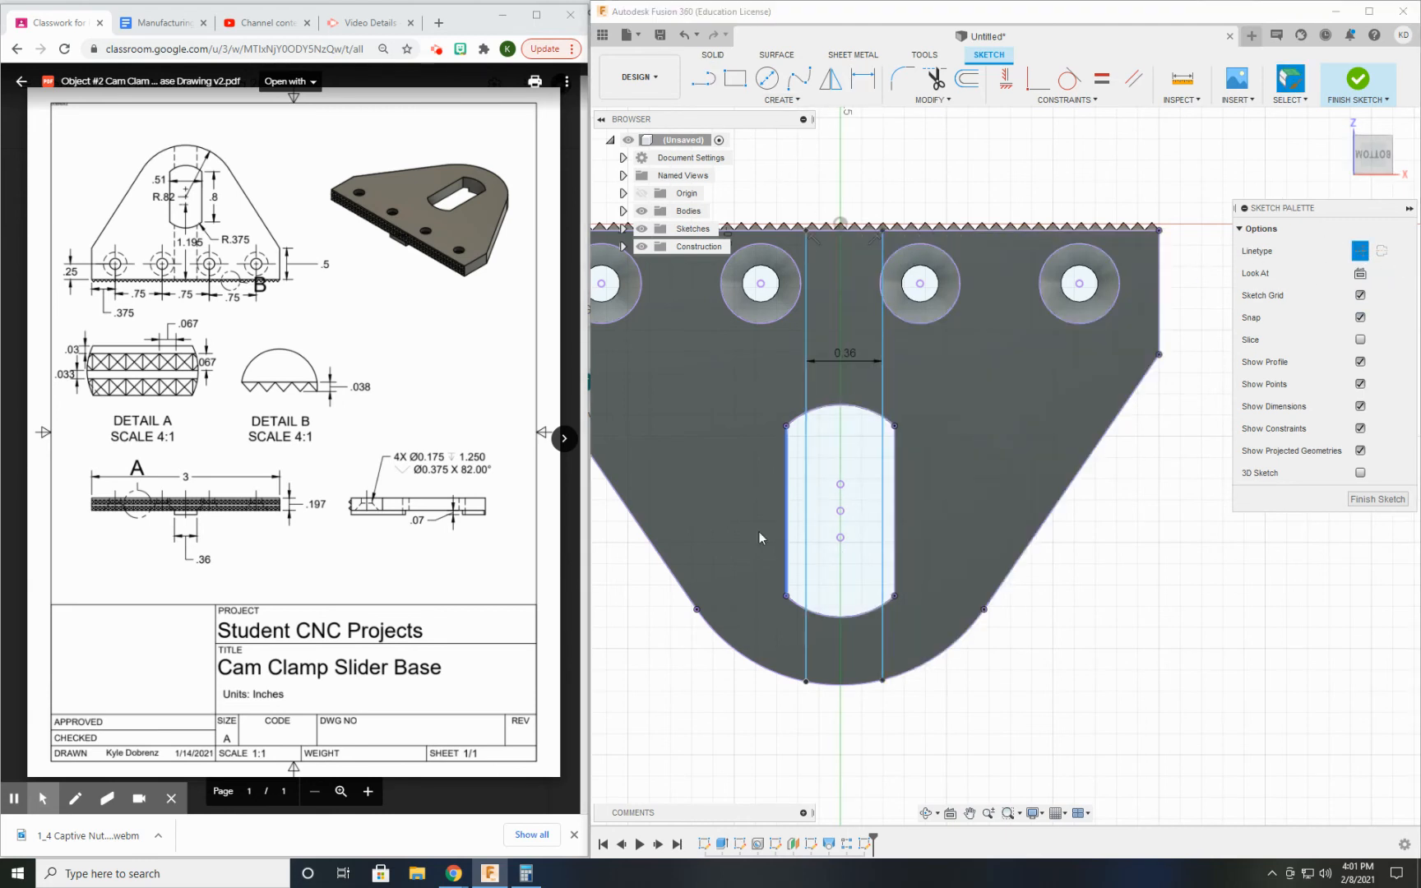
{"action": "key", "text": "l"}
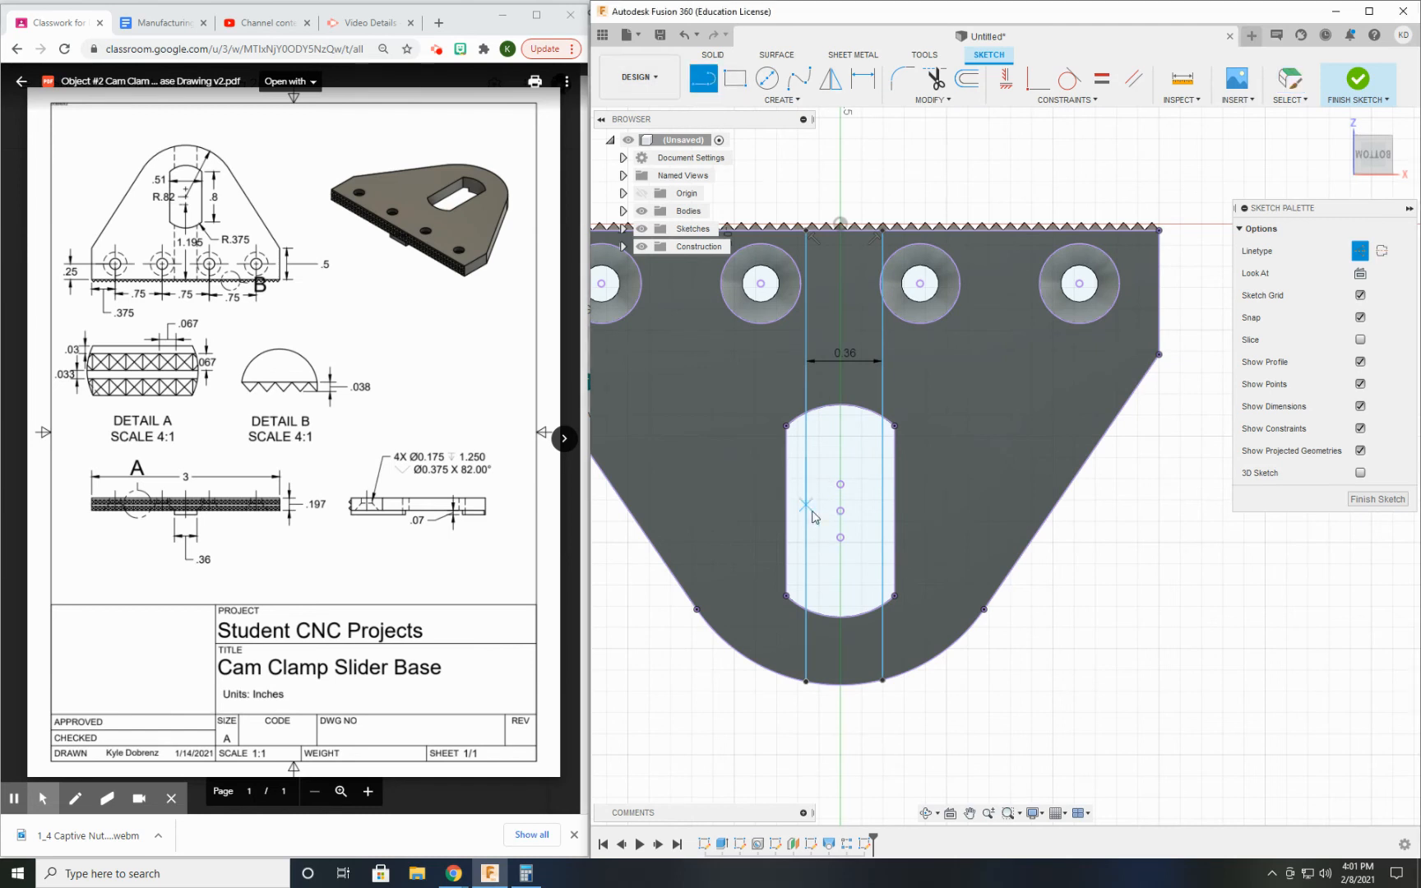
{"action": "left_click", "coordinate": [806, 508]}
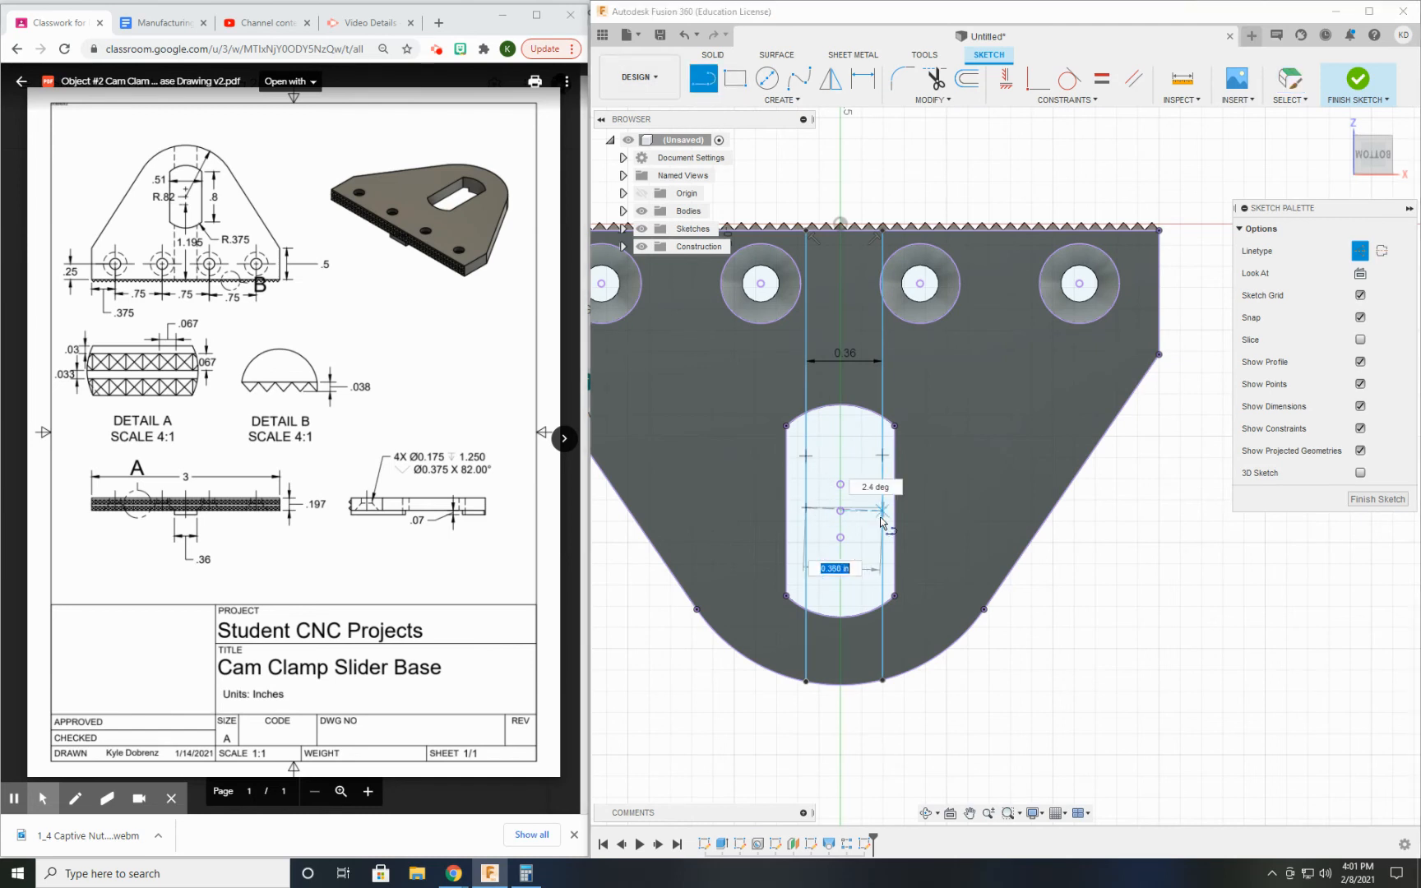
{"action": "left_click", "coordinate": [882, 508]}
{"action": "key", "text": "Escape"}
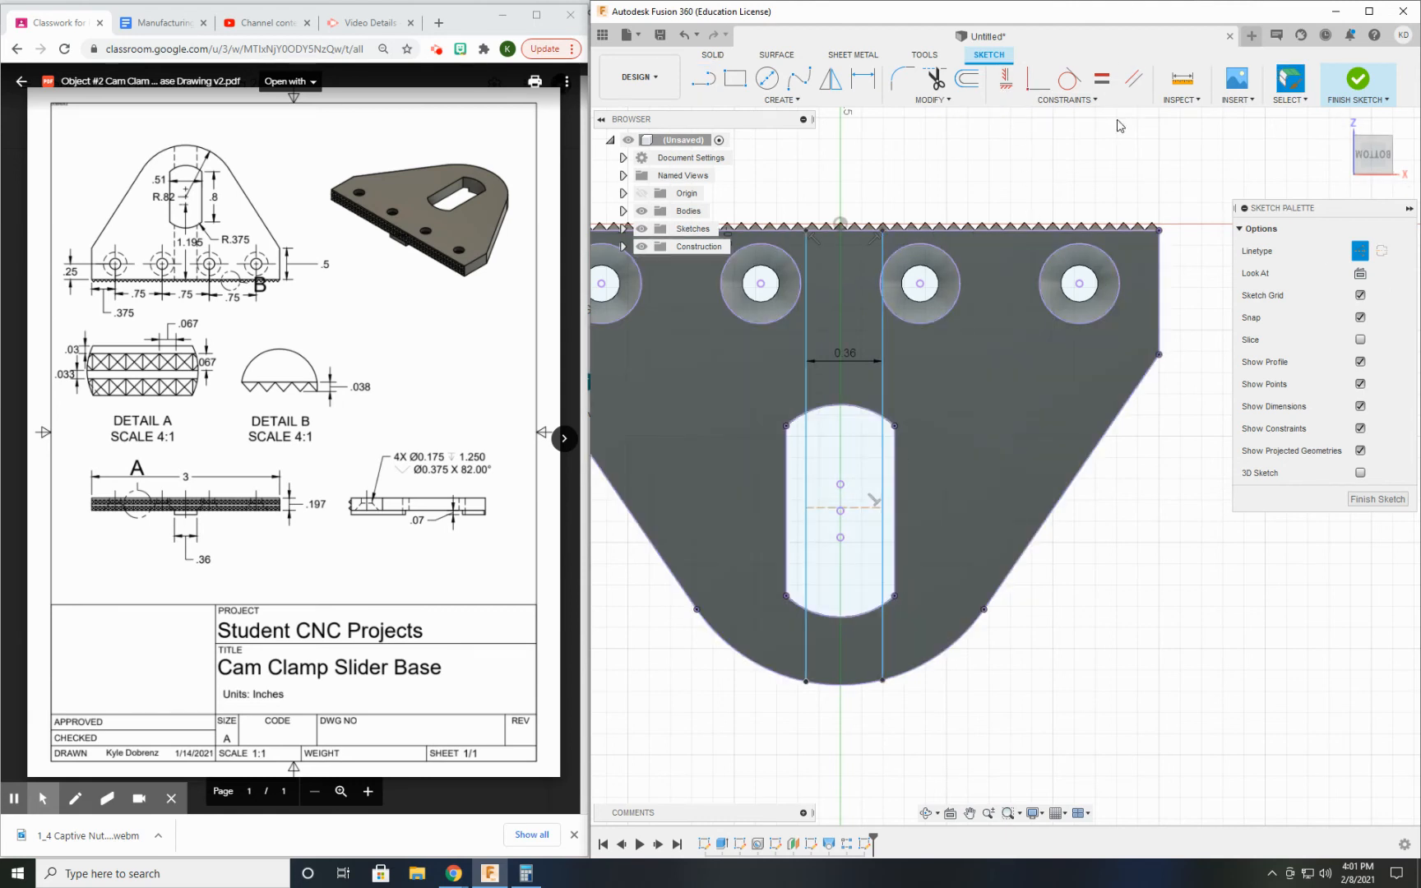
- Try to constrain the construction line perpendicular to the vertical line on its left
{"action": "left_click", "coordinate": [1066, 100]}
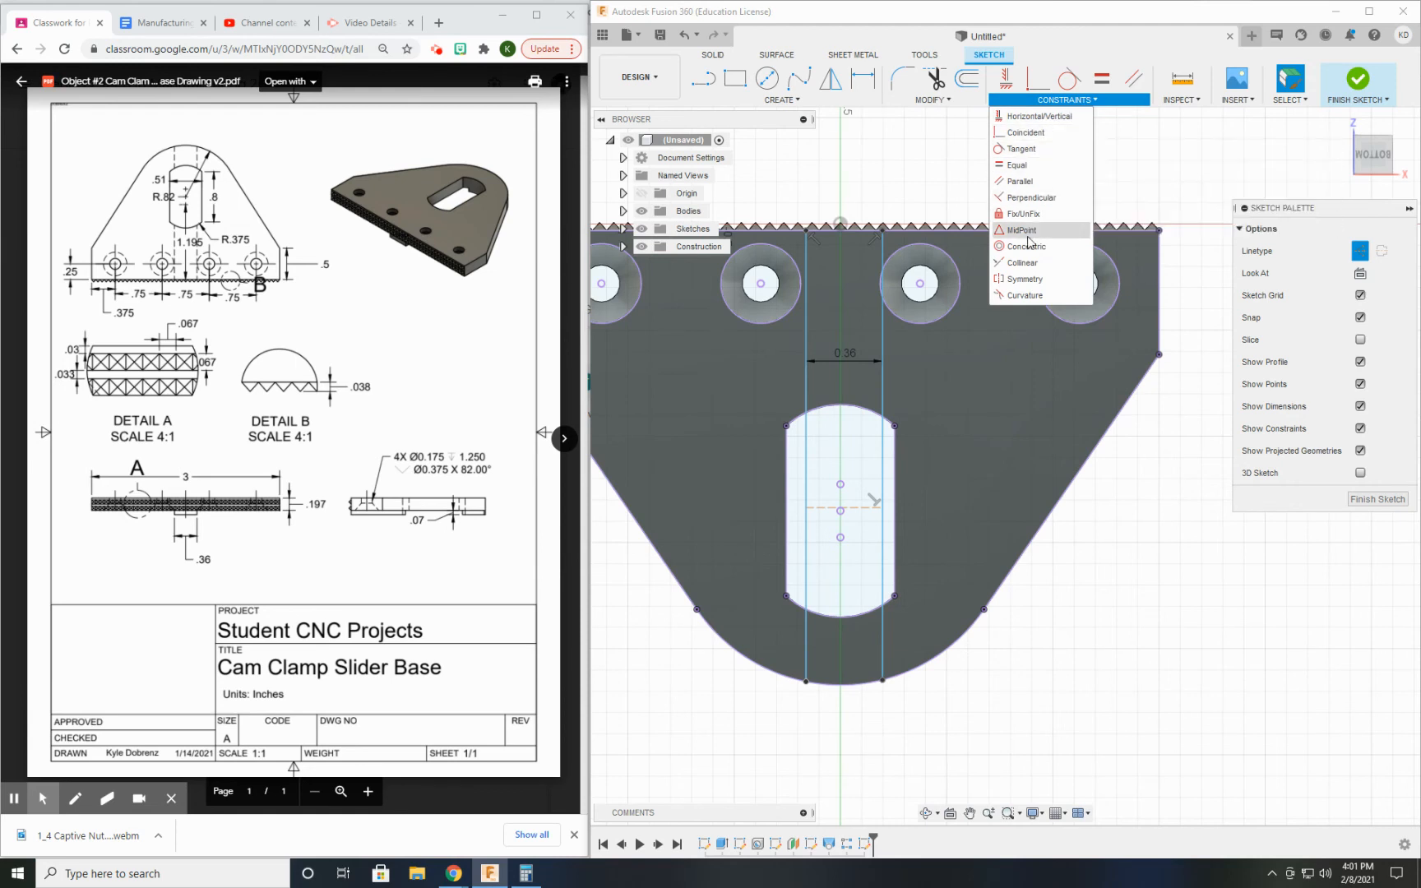
{"action": "left_click", "coordinate": [1011, 198]}
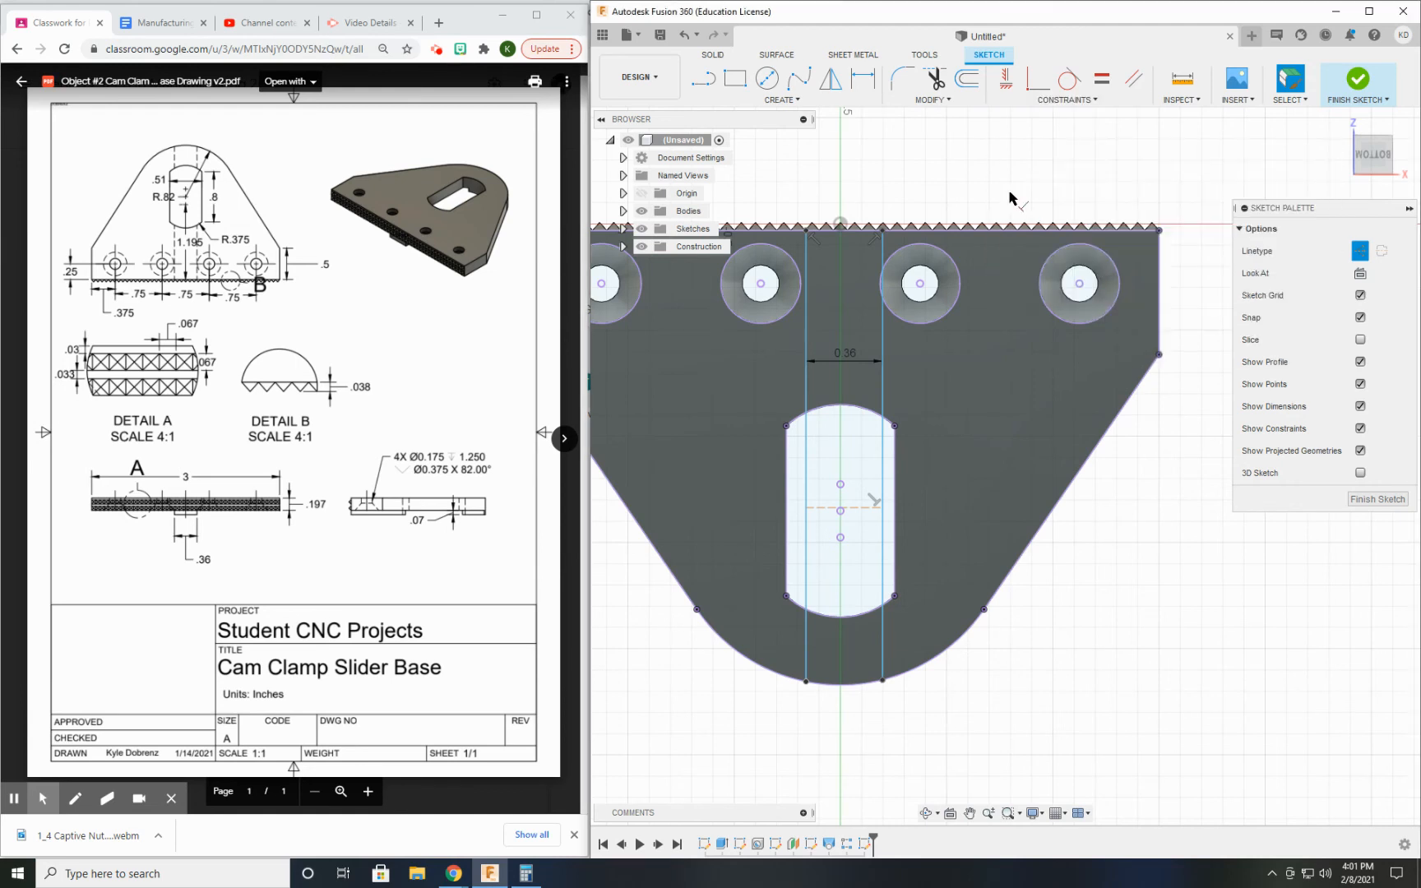
{"action": "left_click", "coordinate": [819, 507]}
{"action": "left_click", "coordinate": [807, 487]}
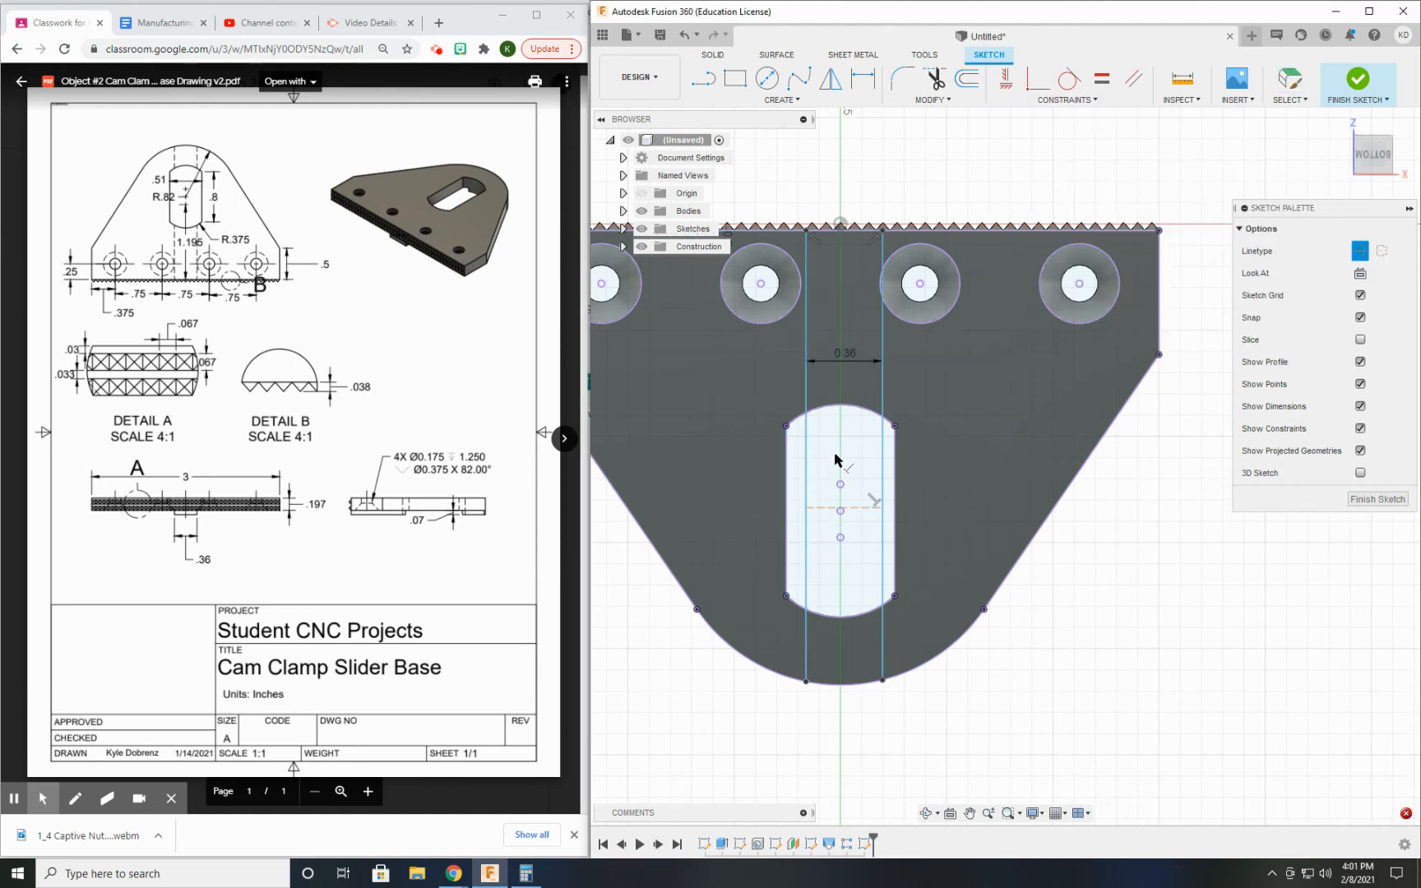
{"action": "left_click", "coordinate": [815, 508]}
{"action": "left_click", "coordinate": [807, 497]}
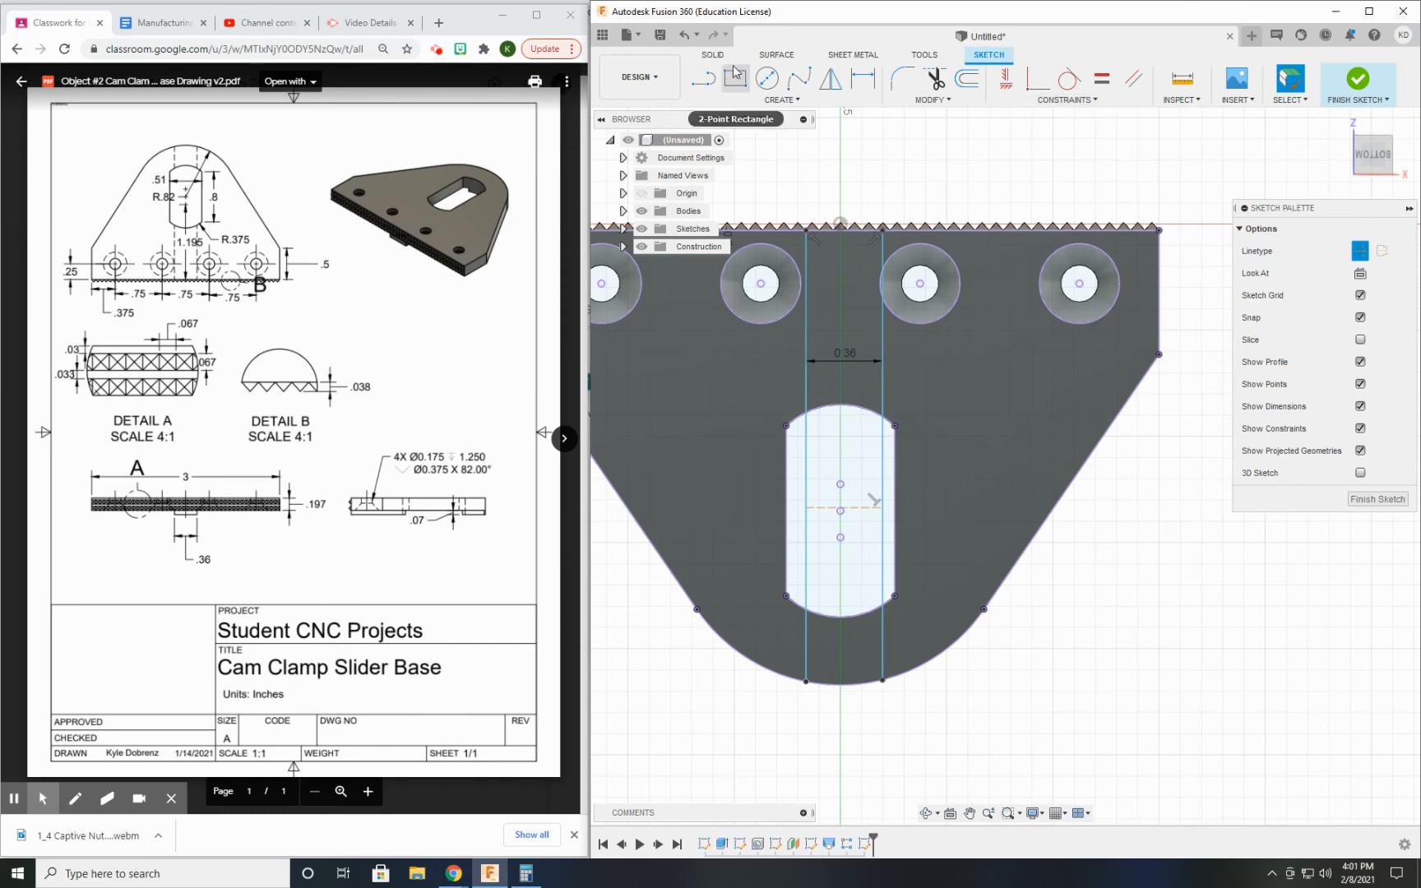
- Centre the two vertical lines by applying a MidPoint constraint between the construction line and the slot's middle centre point
{"action": "left_click", "coordinate": [1067, 100]}
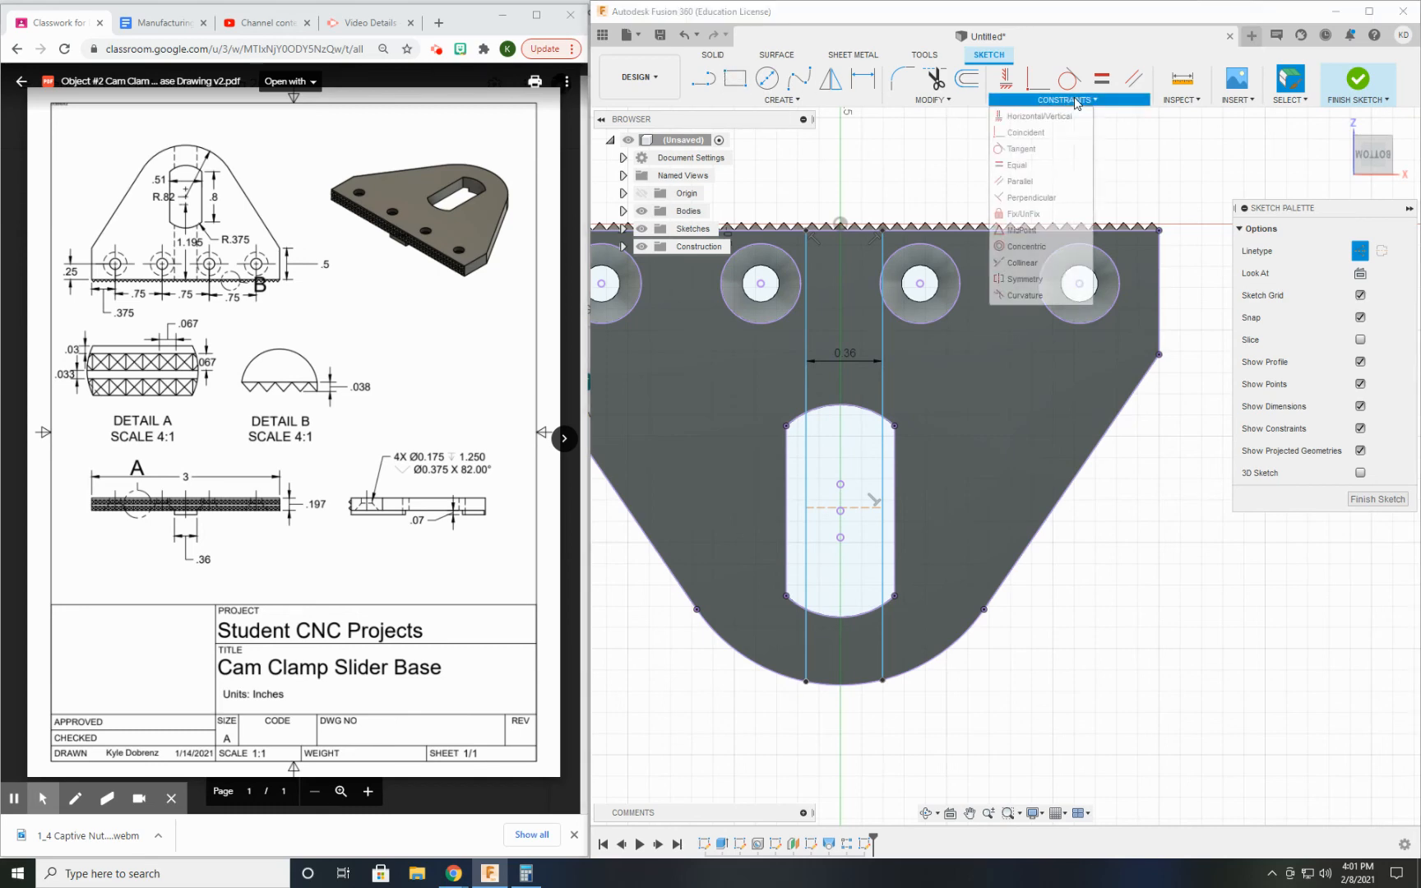
{"action": "left_click", "coordinate": [1041, 238]}
{"action": "scroll", "coordinate": [862, 498], "scroll_direction": "up", "scroll_amount": 4}
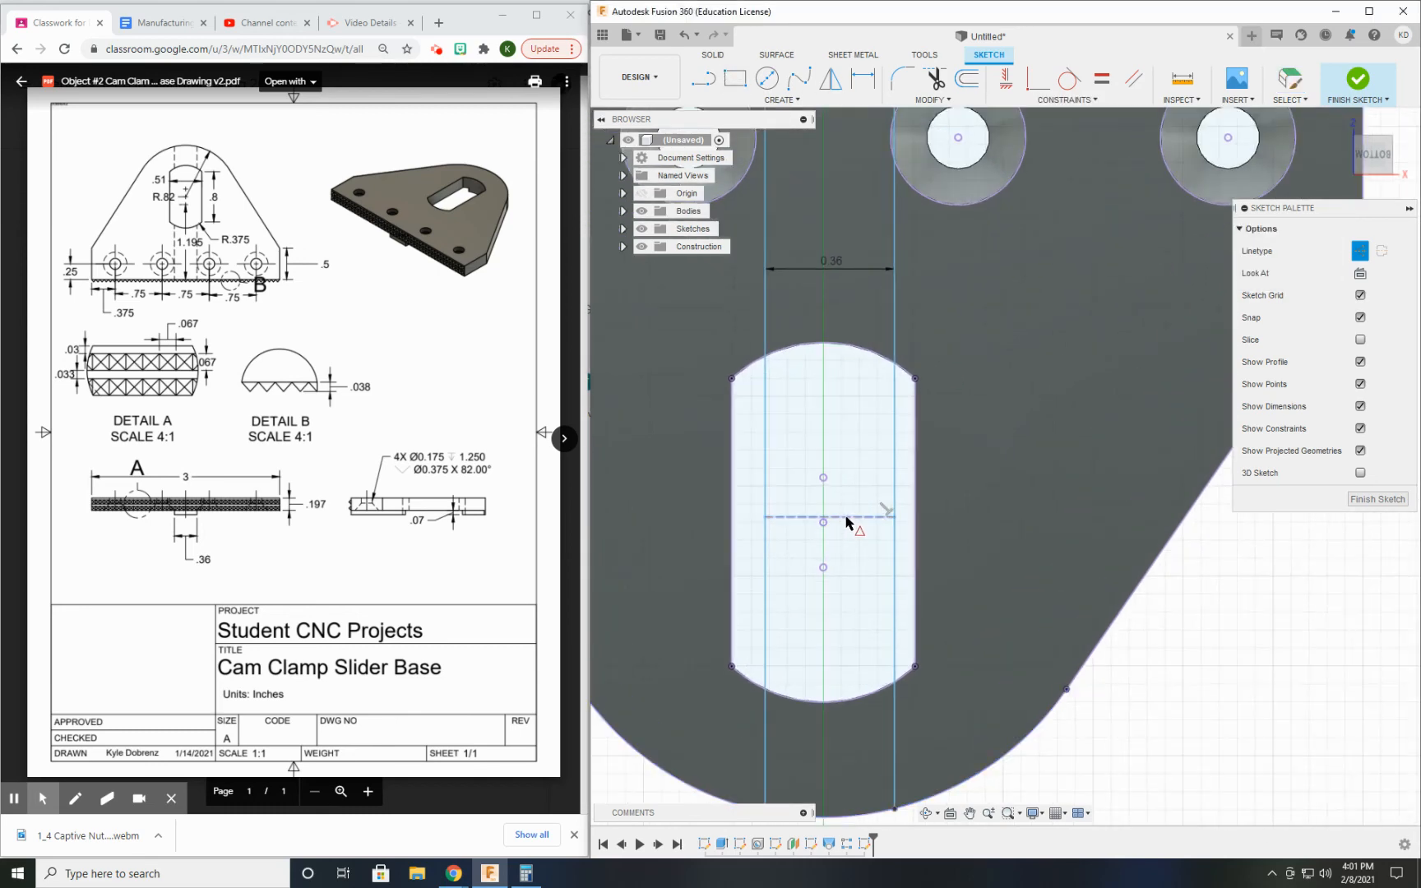
{"action": "left_click", "coordinate": [847, 518]}
{"action": "left_click", "coordinate": [823, 521]}
{"action": "scroll", "coordinate": [868, 545], "scroll_direction": "down", "scroll_amount": 2}
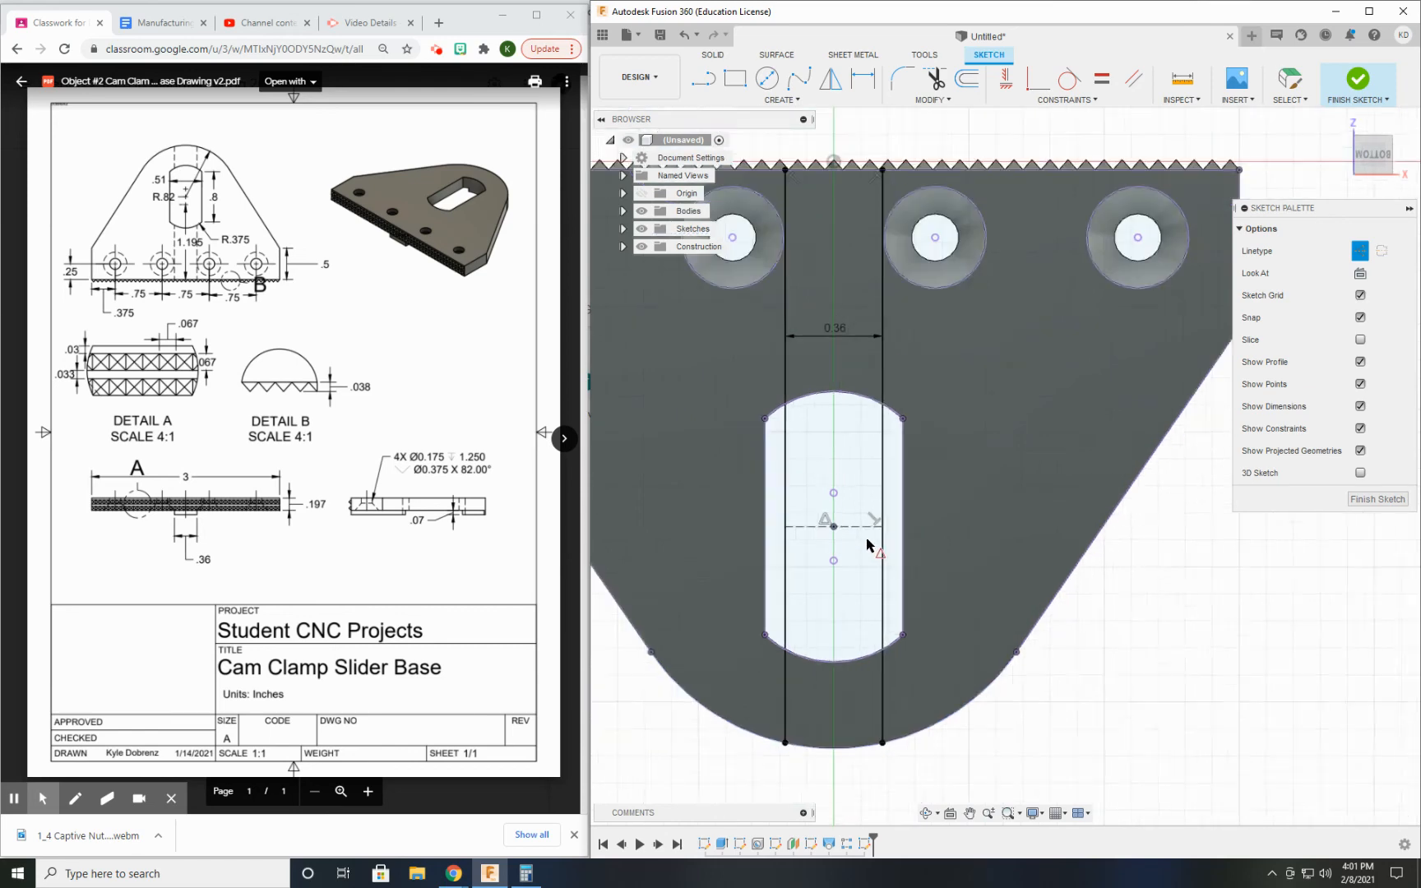
{"action": "scroll", "coordinate": [868, 545], "scroll_direction": "down", "scroll_amount": 2}
{"action": "left_click", "coordinate": [623, 245]}
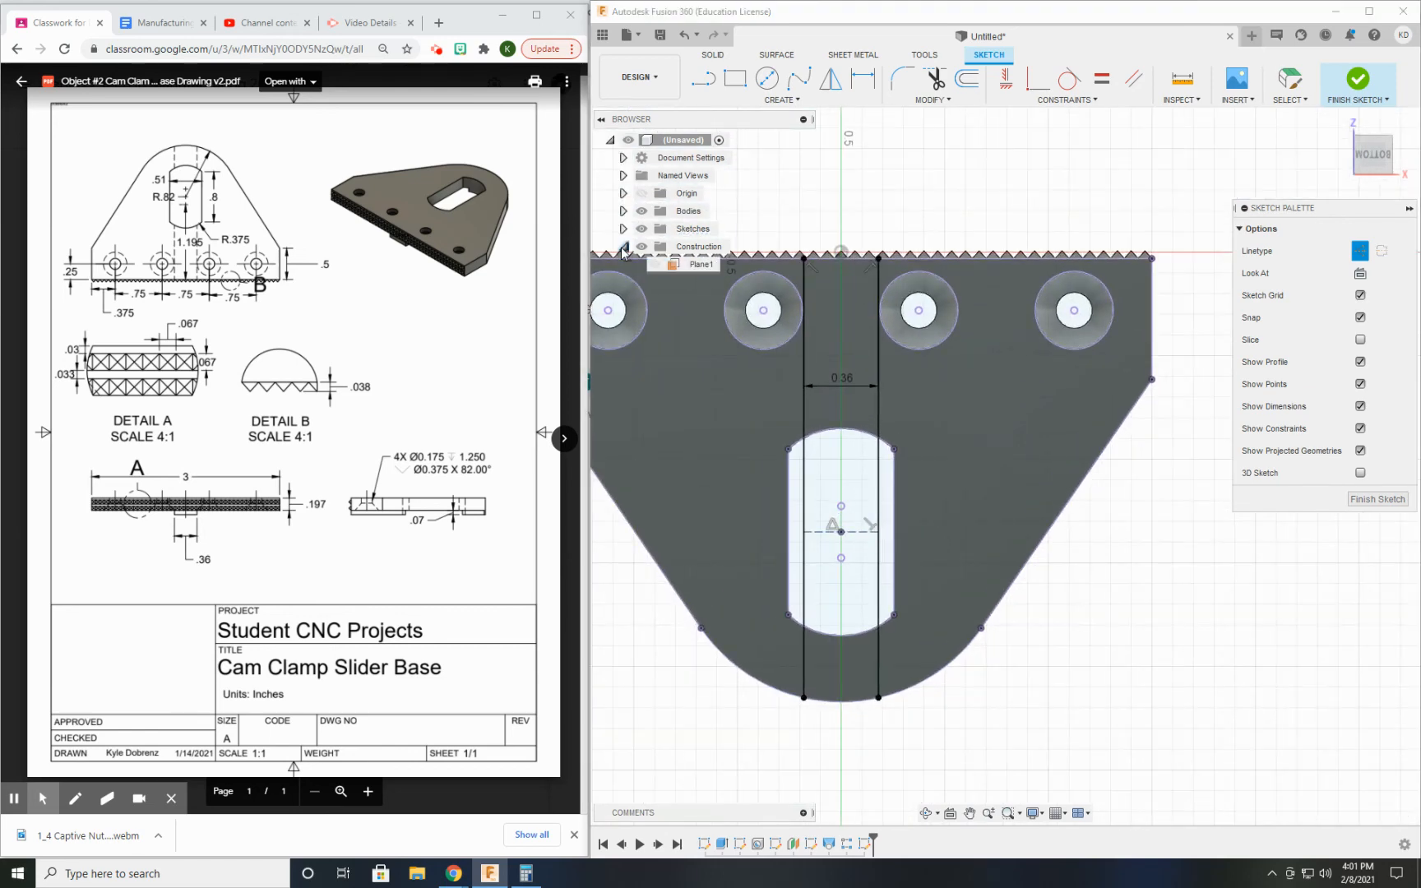
{"action": "left_click", "coordinate": [622, 246]}
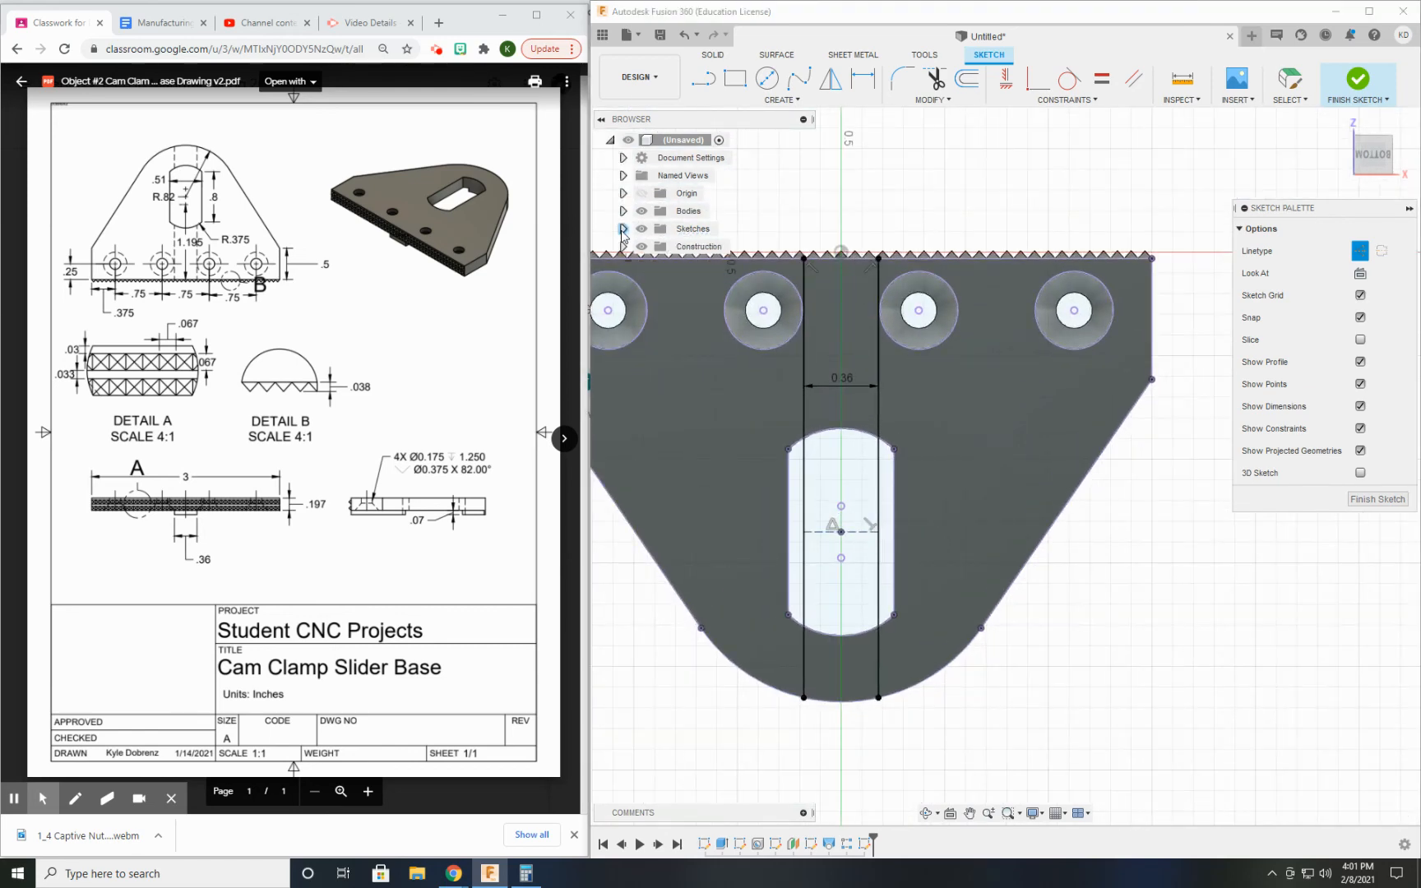
{"action": "middle_click_drag", "start_coordinate": [913, 475], "coordinate": [946, 448]}
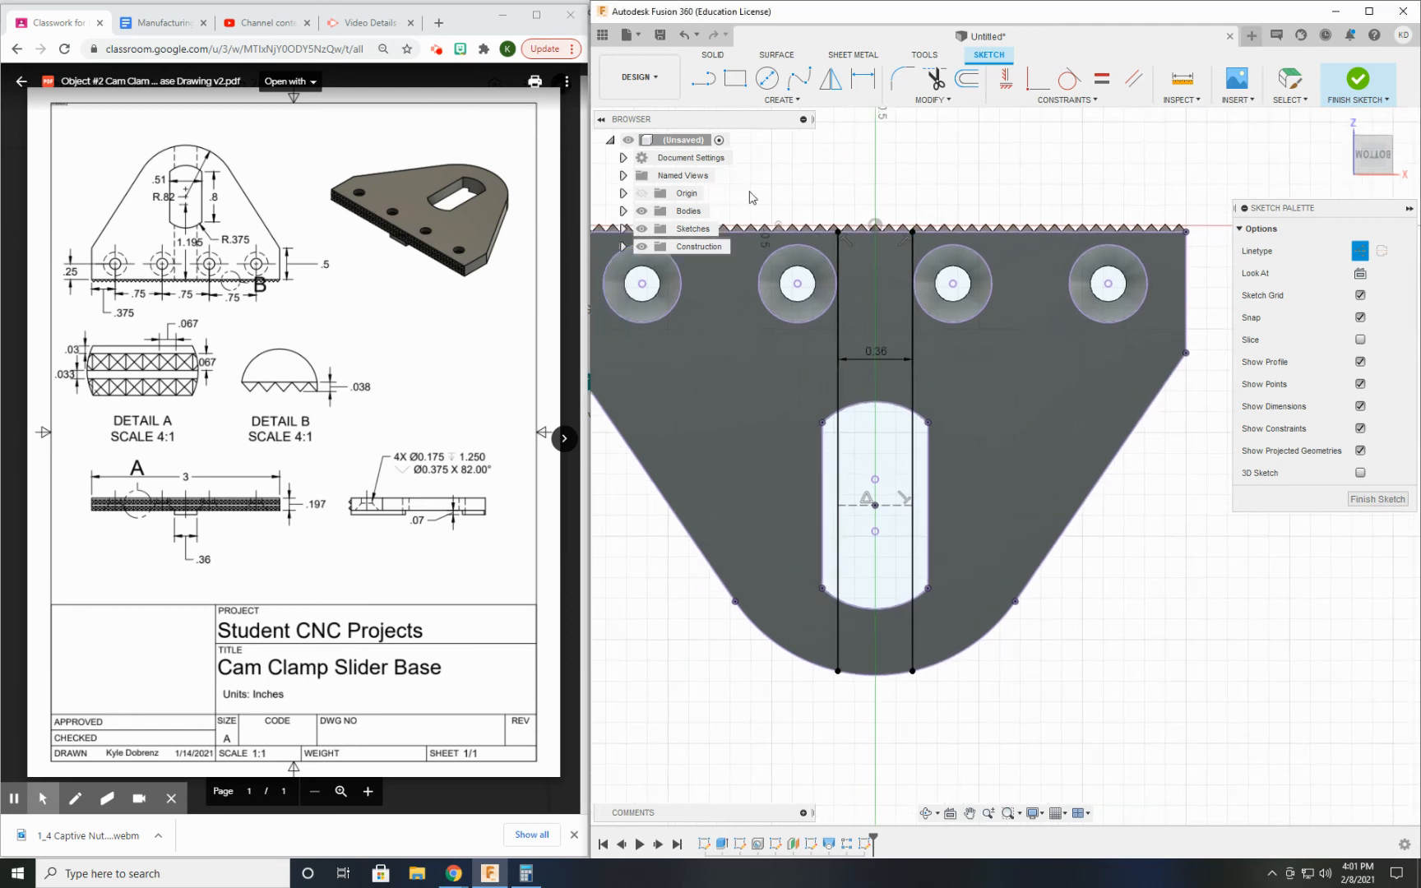
- Finish the sketch and extrude the two strips between the vertical lines, either side of the slot, 0.07 in outward, joined to the plate
{"action": "left_click", "coordinate": [693, 82]}
{"action": "left_click", "coordinate": [1358, 82]}
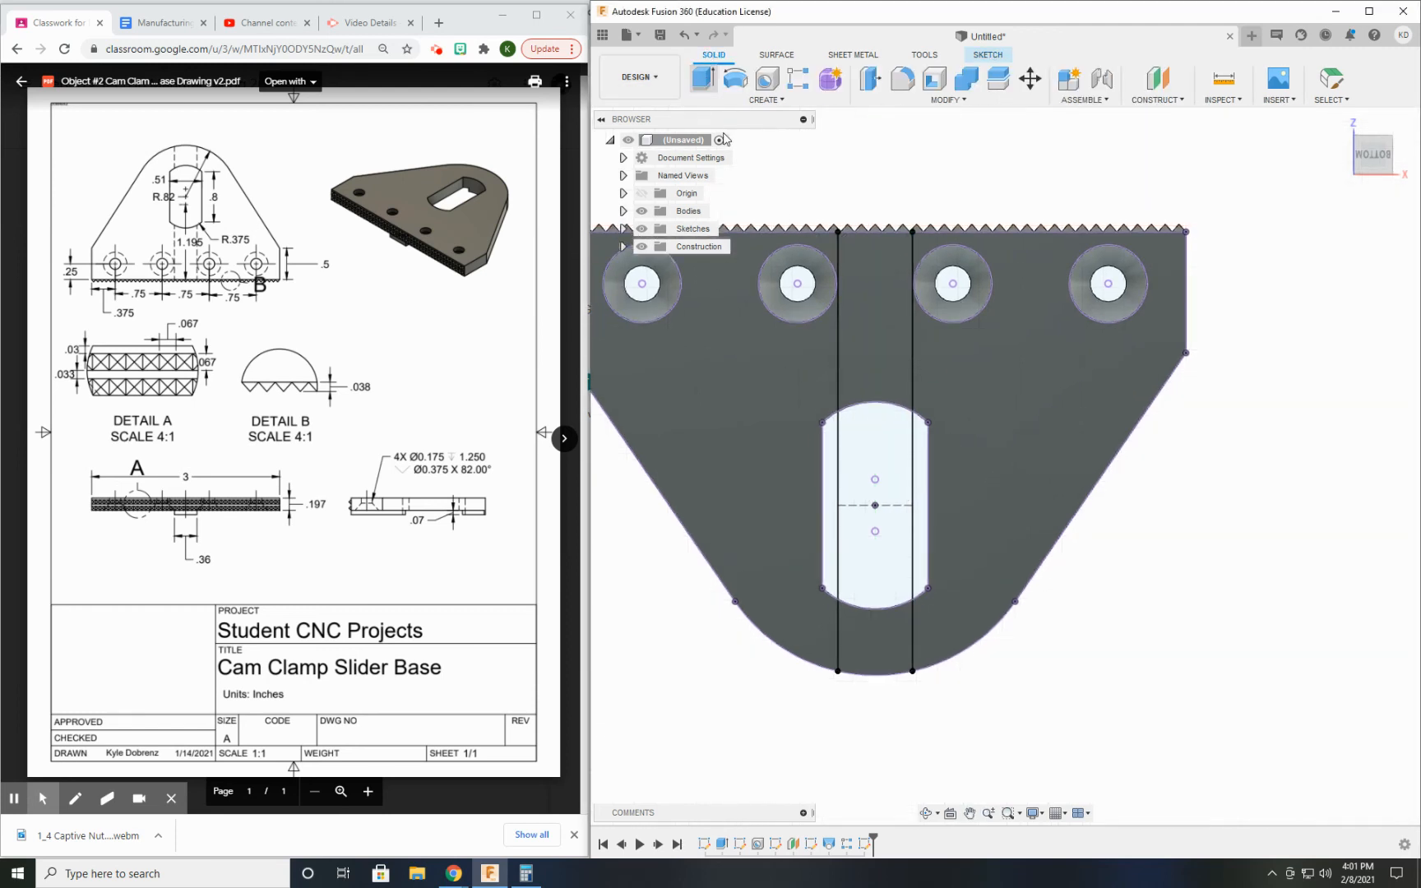
{"action": "key", "text": "e"}
{"action": "left_click", "coordinate": [915, 355]}
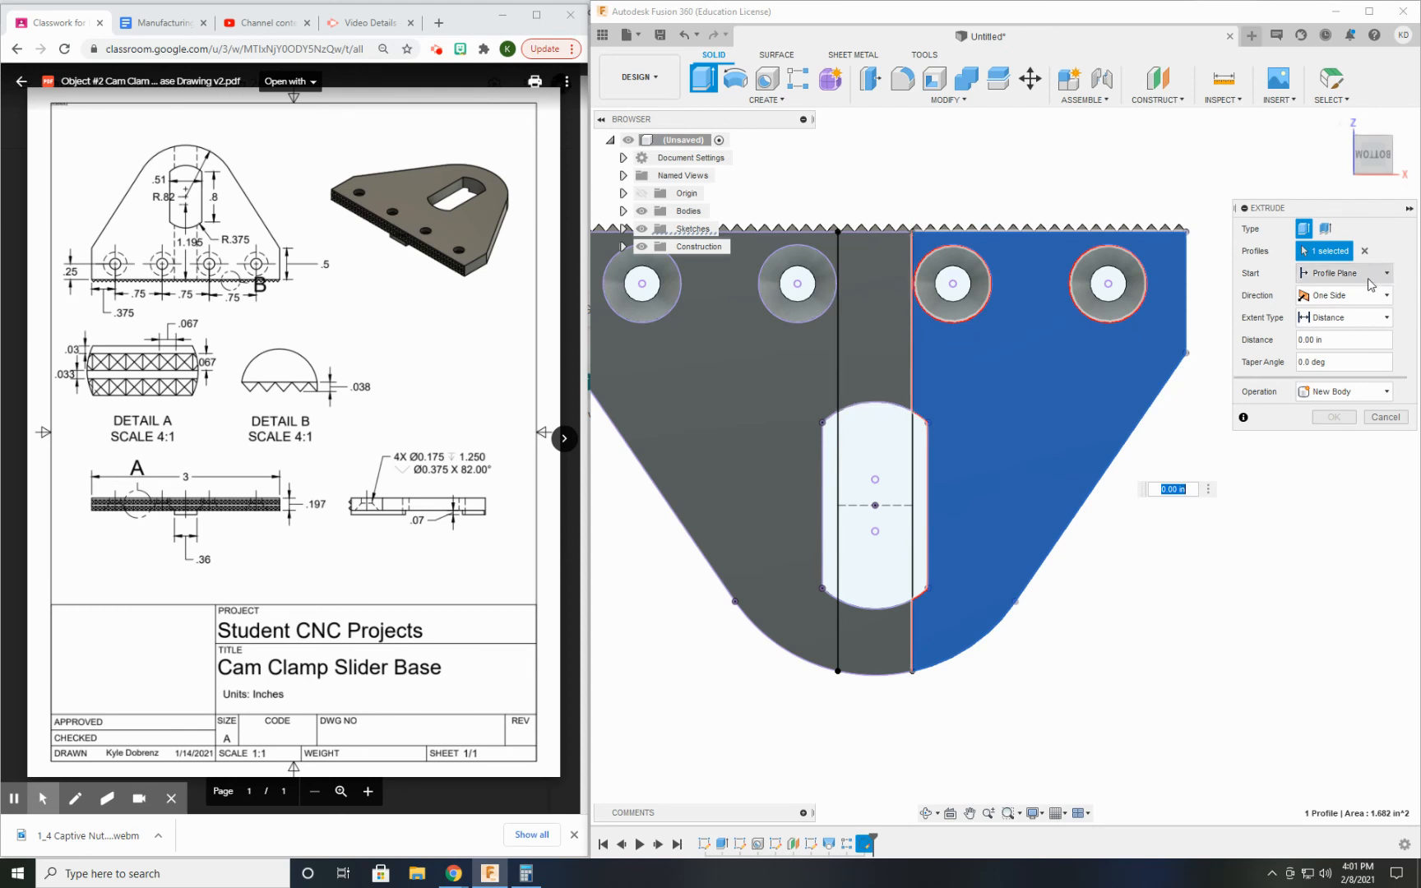
{"action": "left_click", "coordinate": [1364, 252]}
{"action": "left_click", "coordinate": [901, 330]}
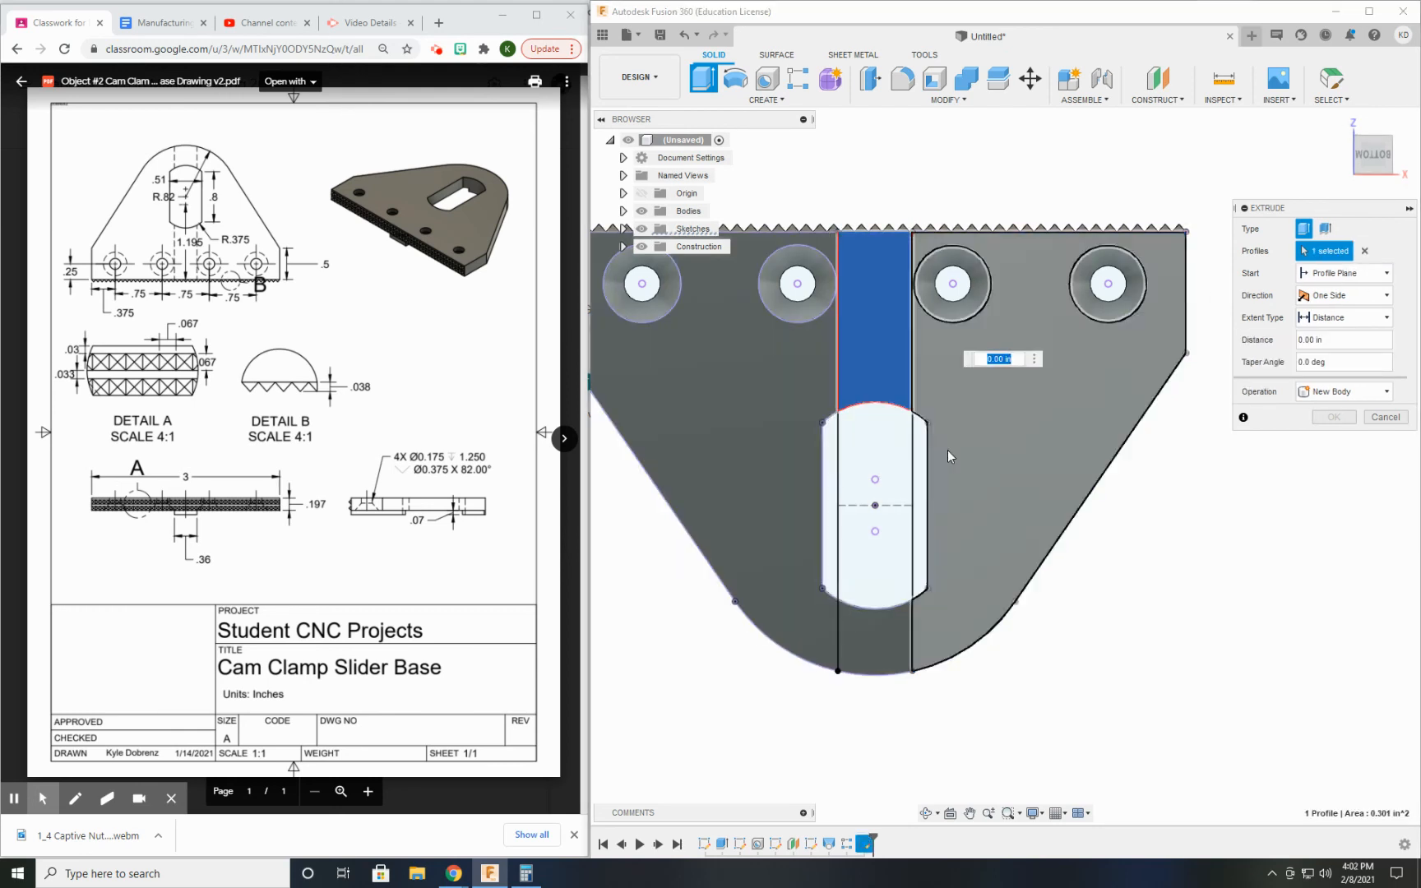
{"action": "left_click", "coordinate": [874, 653]}
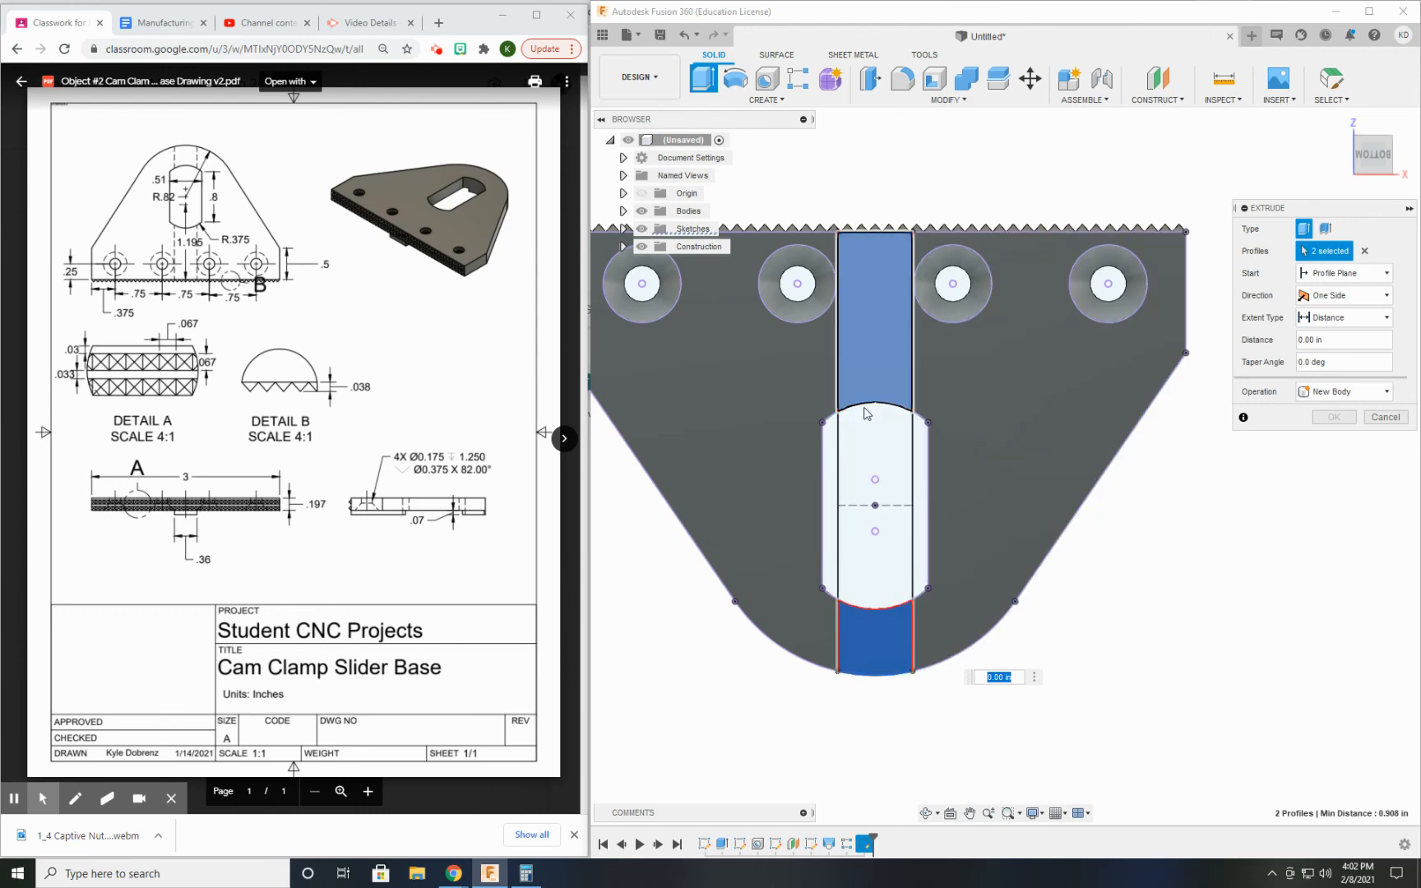
{"action": "middle_click_drag", "start_coordinate": [862, 681], "coordinate": [856, 565], "text": "shift"}
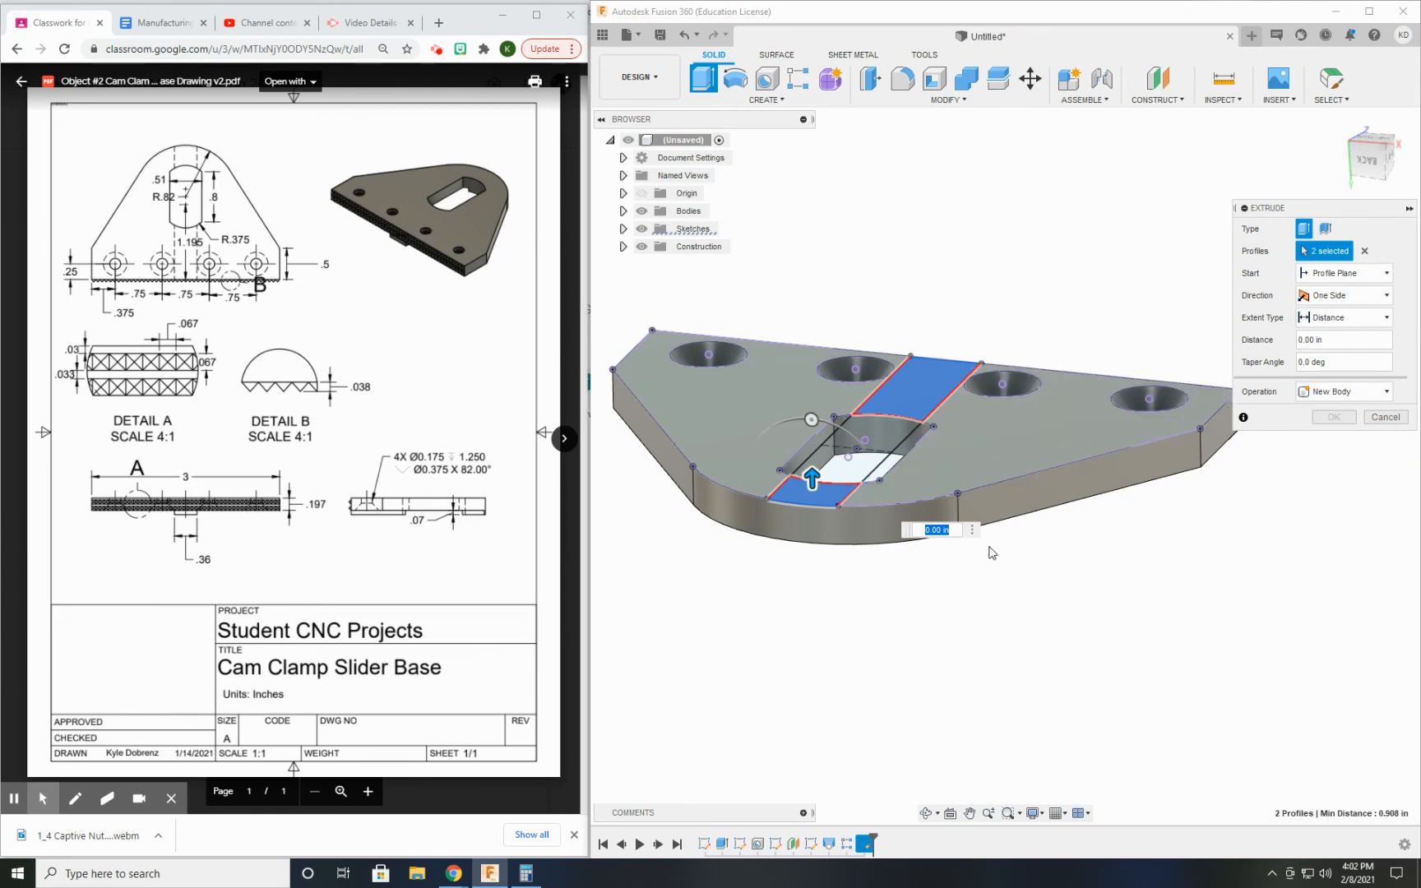
{"action": "key", "text": "Return"}
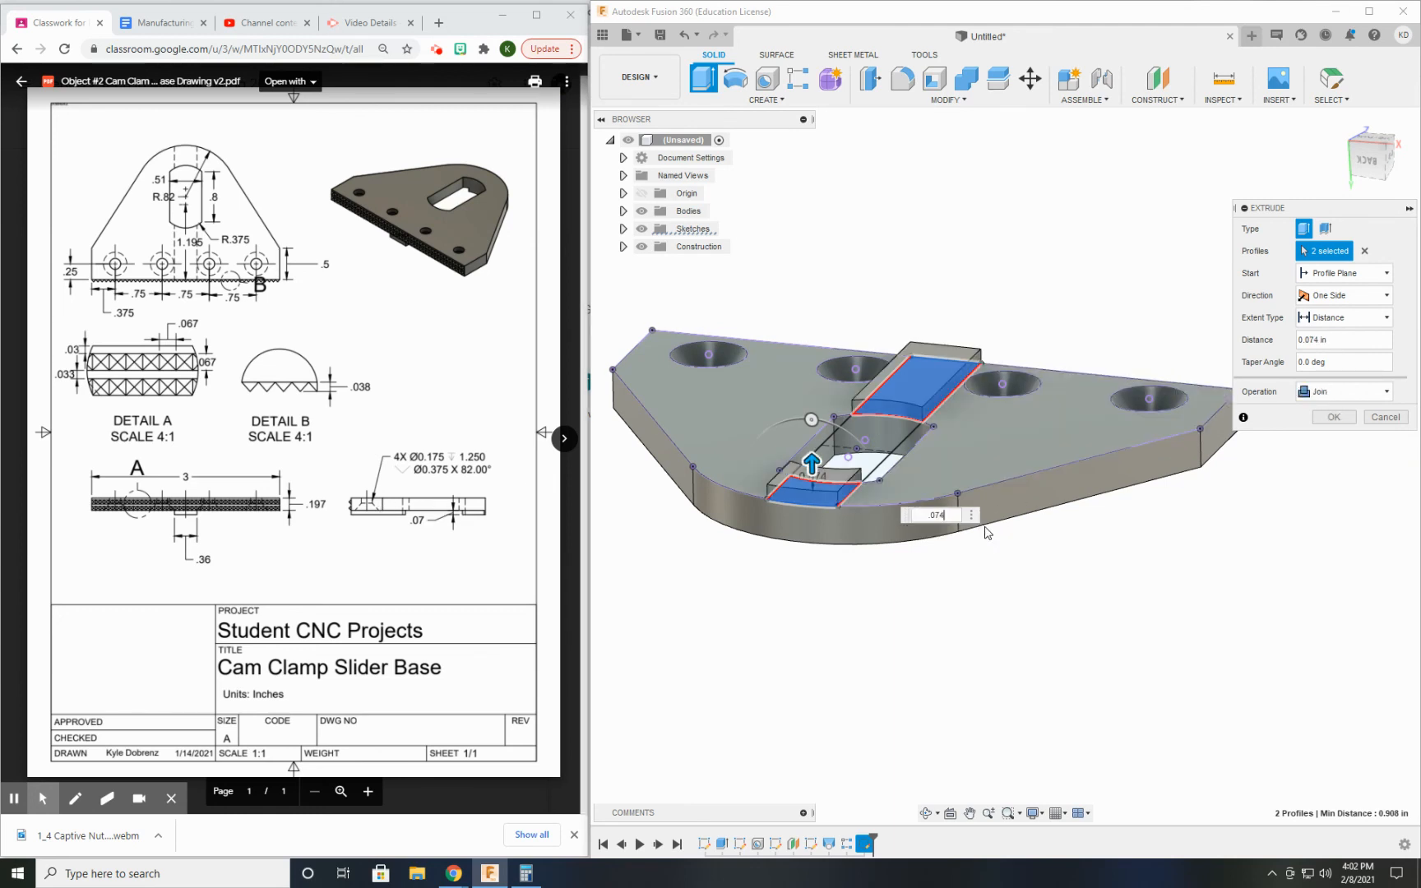
{"action": "key", "text": "Return"}
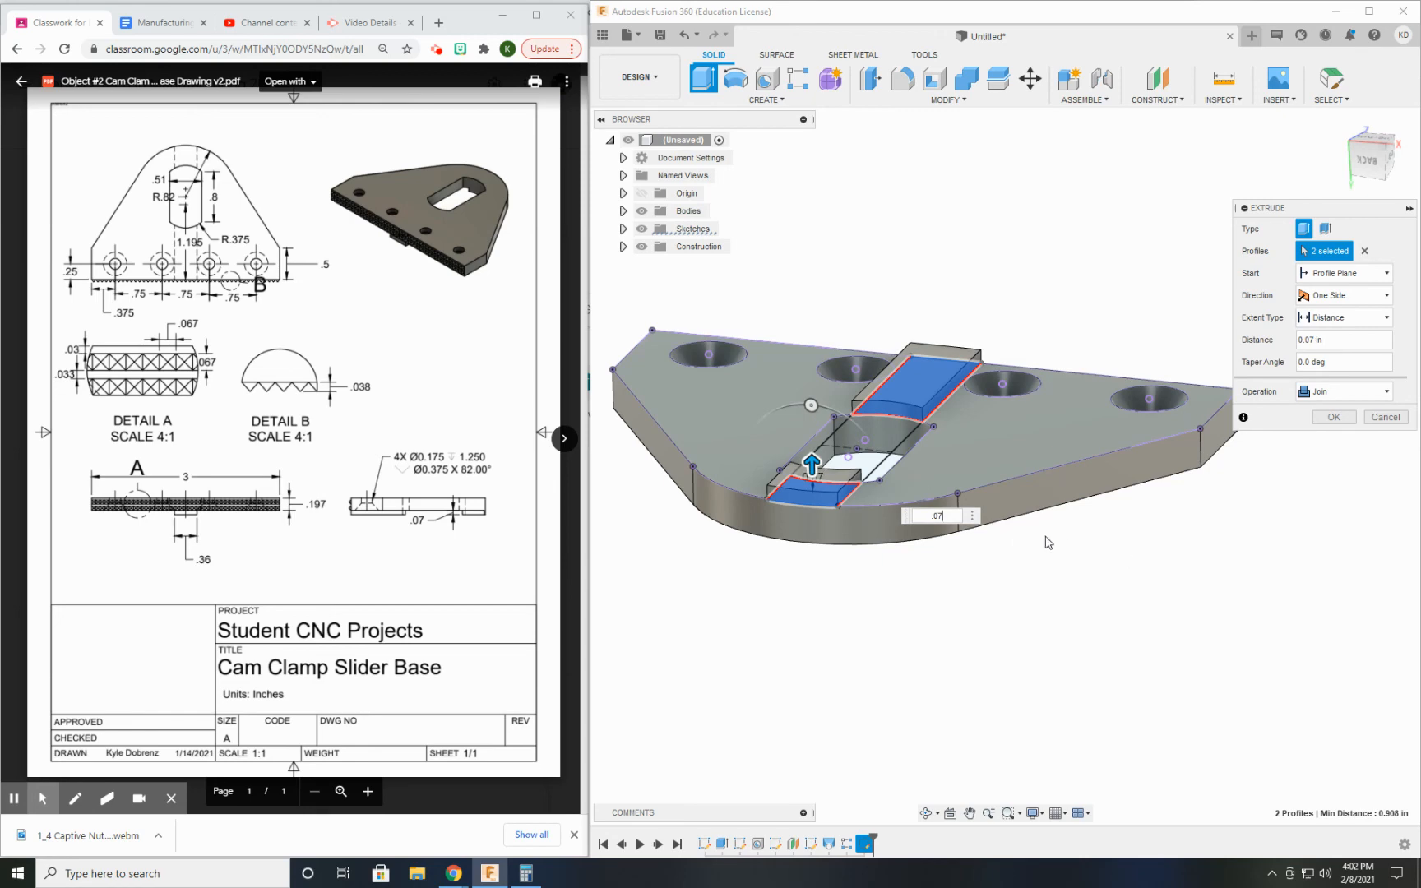
{"action": "middle_click_drag", "start_coordinate": [1007, 405], "coordinate": [1098, 444], "text": "shift"}
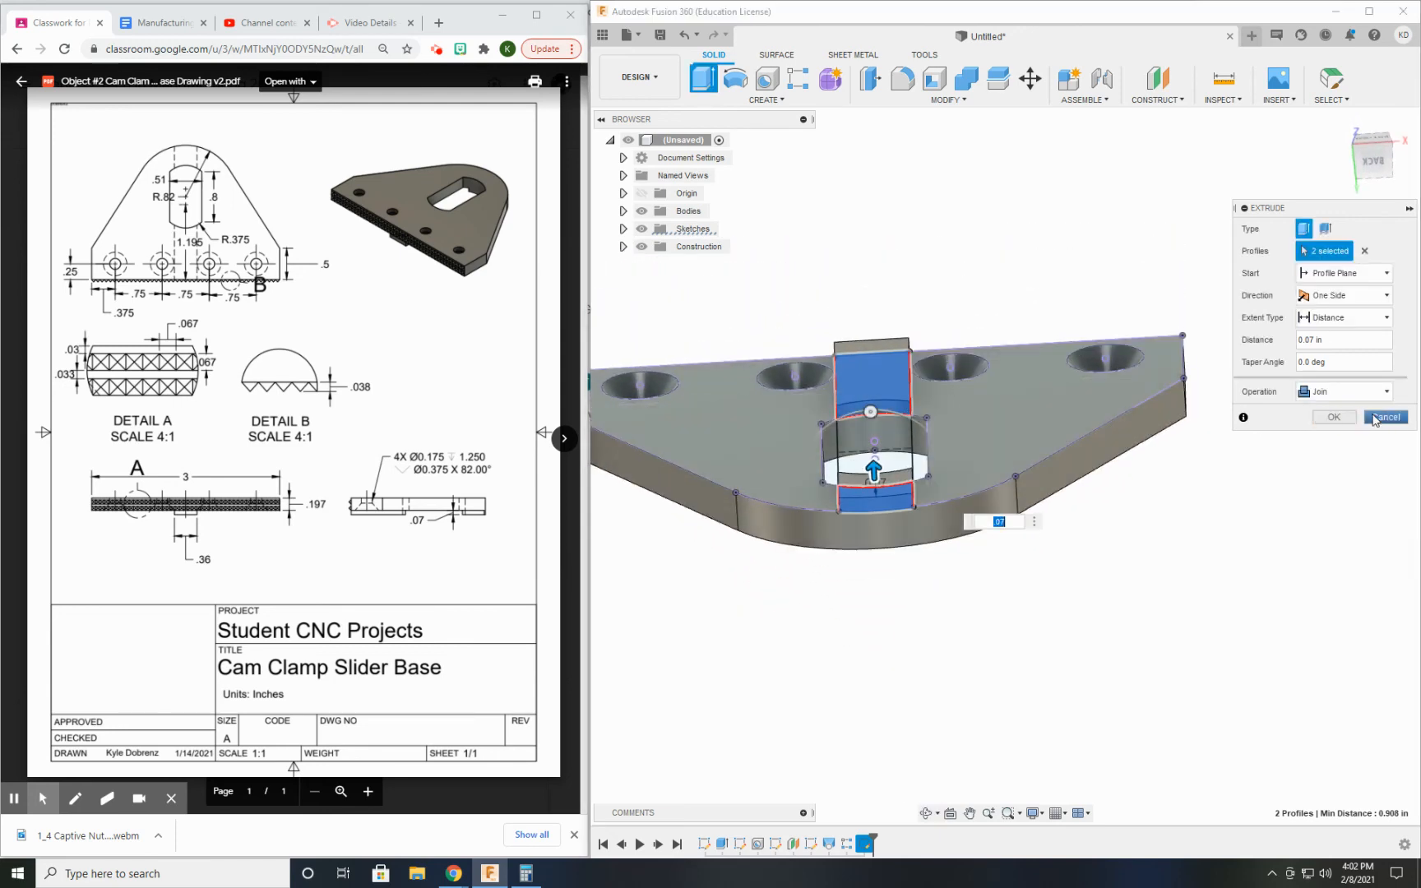
{"action": "left_click", "coordinate": [1338, 423]}
{"action": "middle_click_drag", "start_coordinate": [997, 451], "coordinate": [913, 261], "text": "shift"}
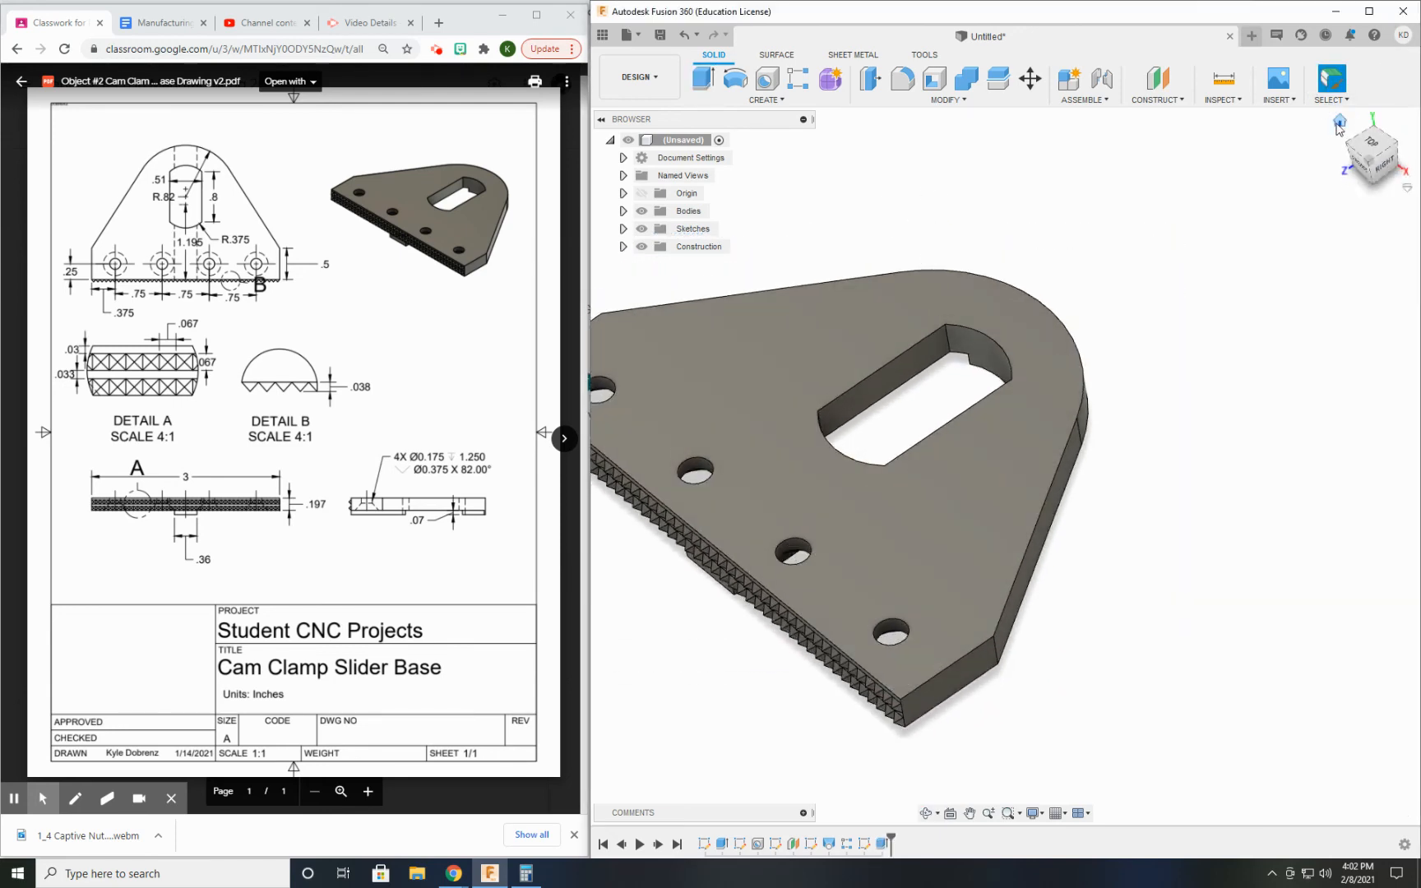
{"action": "left_click", "coordinate": [1339, 124]}
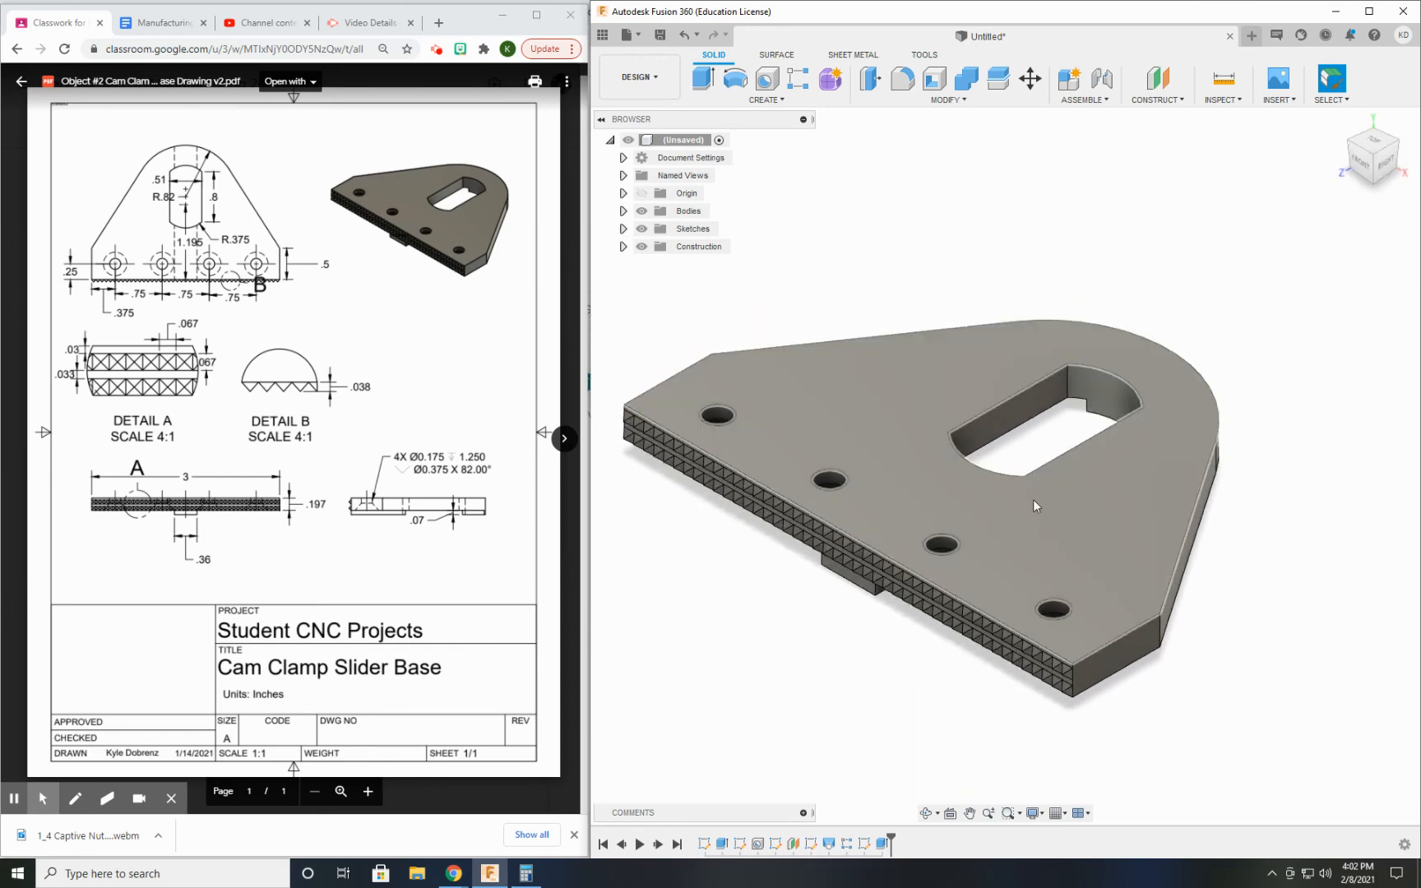